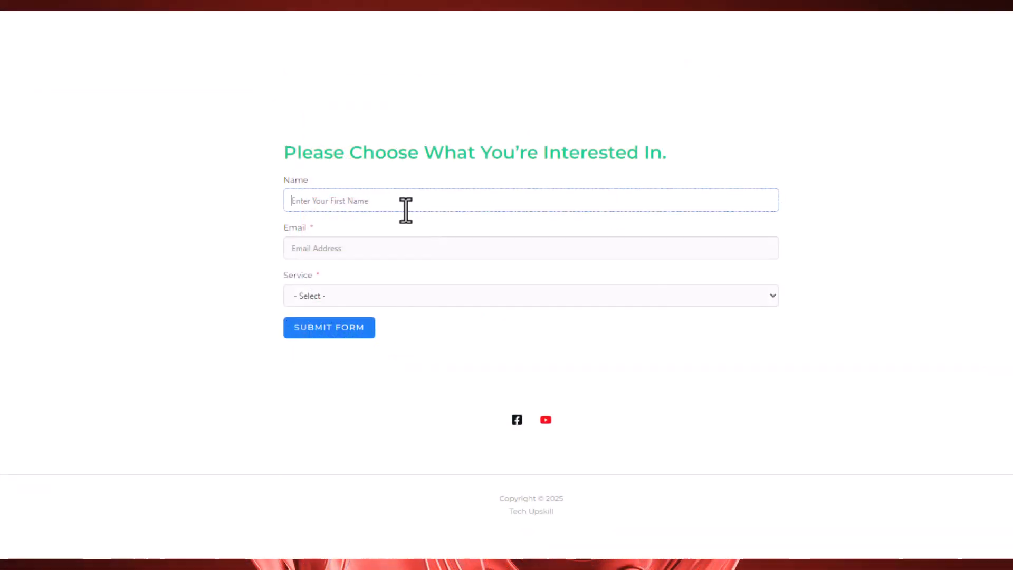
- Submit the live interest form with a name, an email address and Logo as the service
left_click(343, 295)
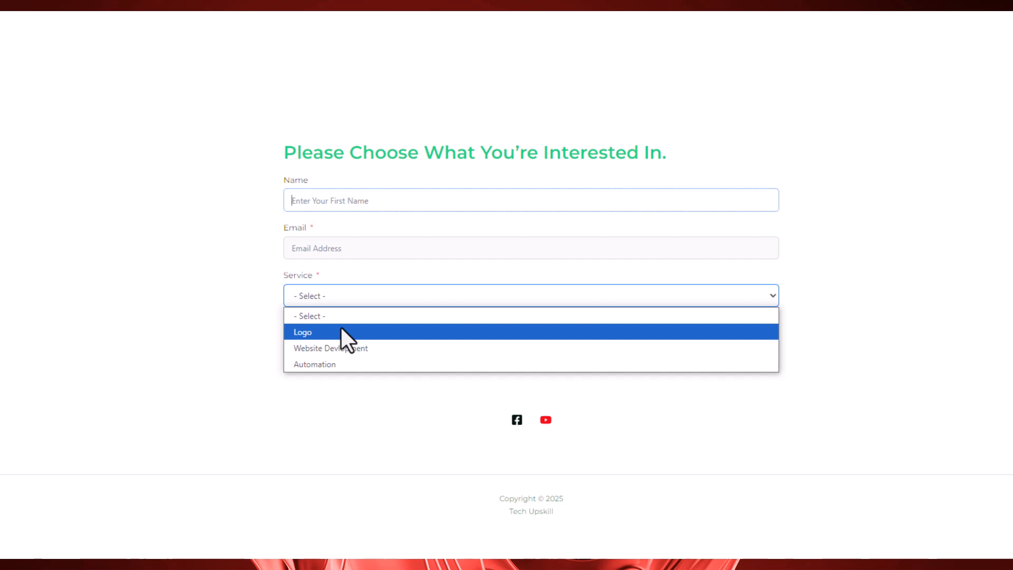
type("Maria")
left_click(335, 248)
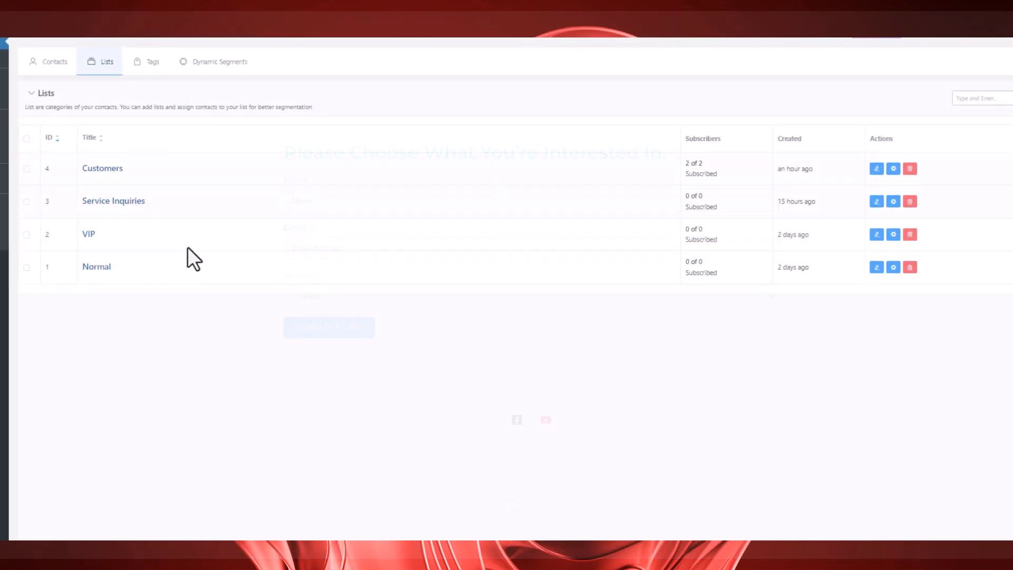
left_click(104, 169)
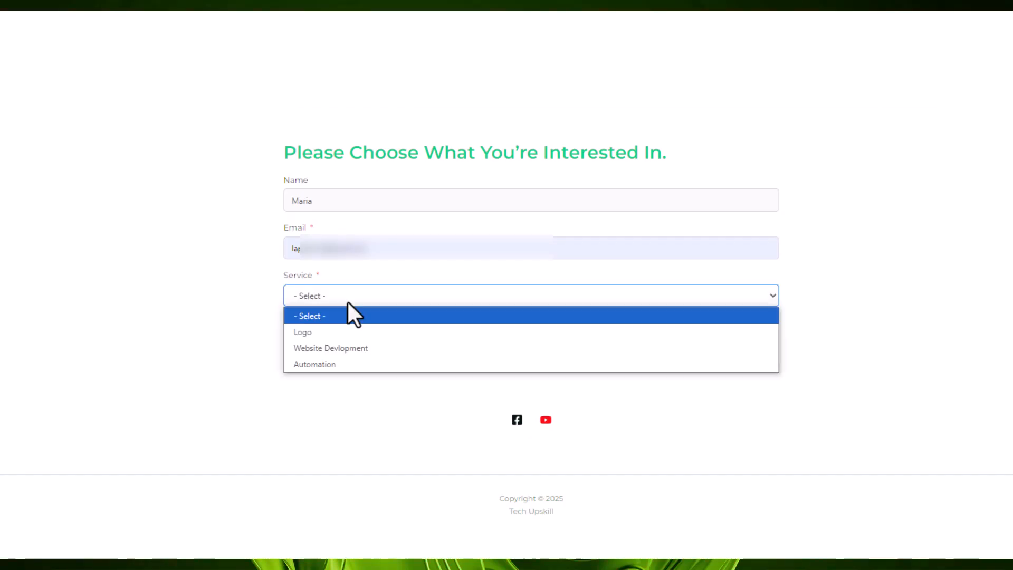
left_click(334, 332)
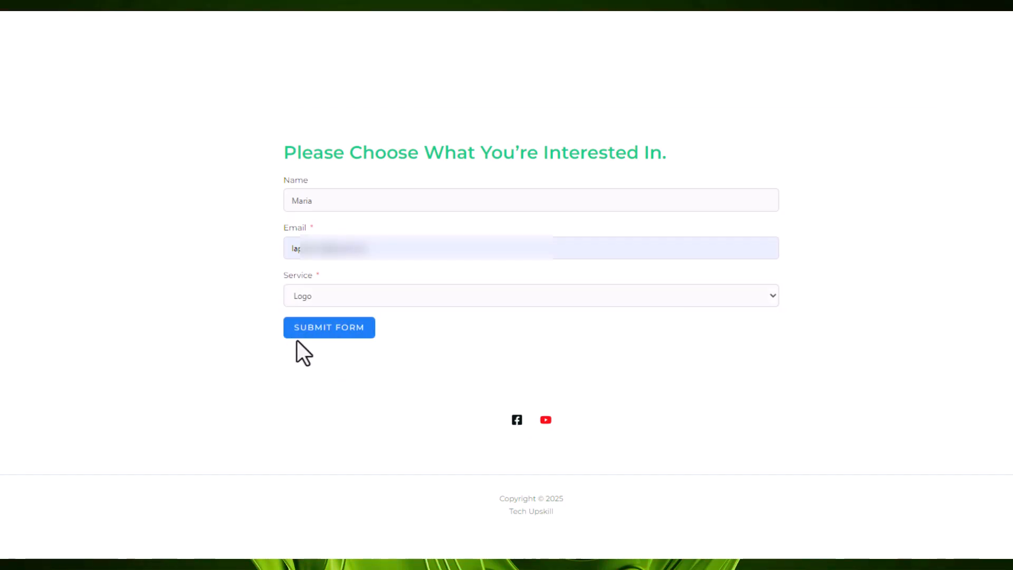
left_click(319, 334)
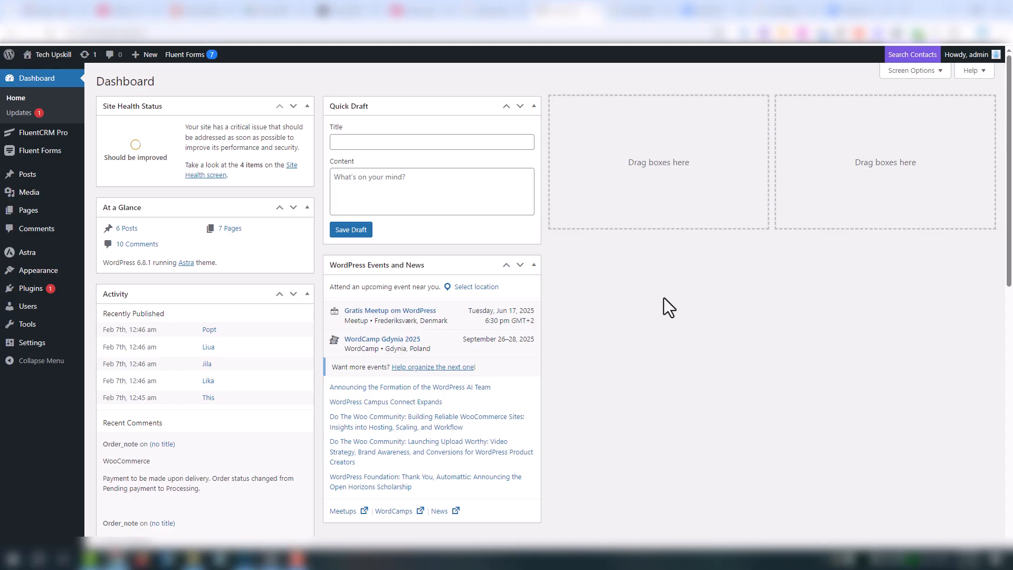
- Create a new blank form in Fluent Forms
mouse_move(43, 153)
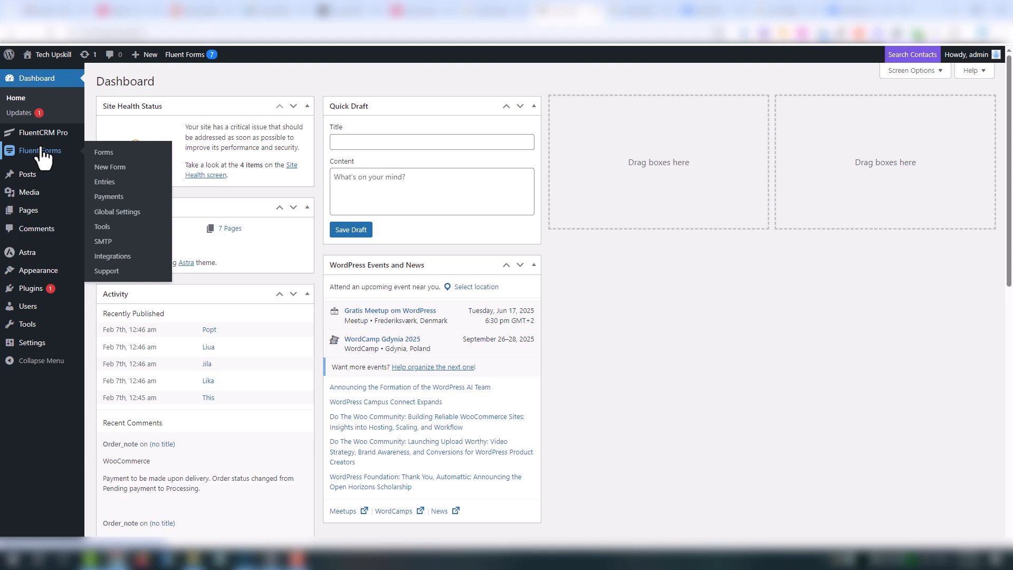
left_click(103, 153)
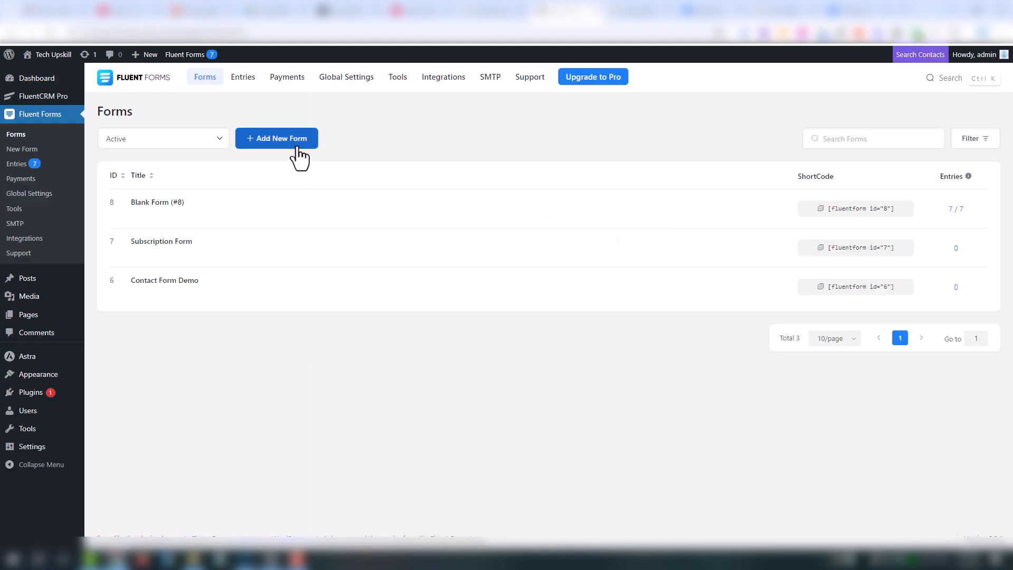
left_click(296, 148)
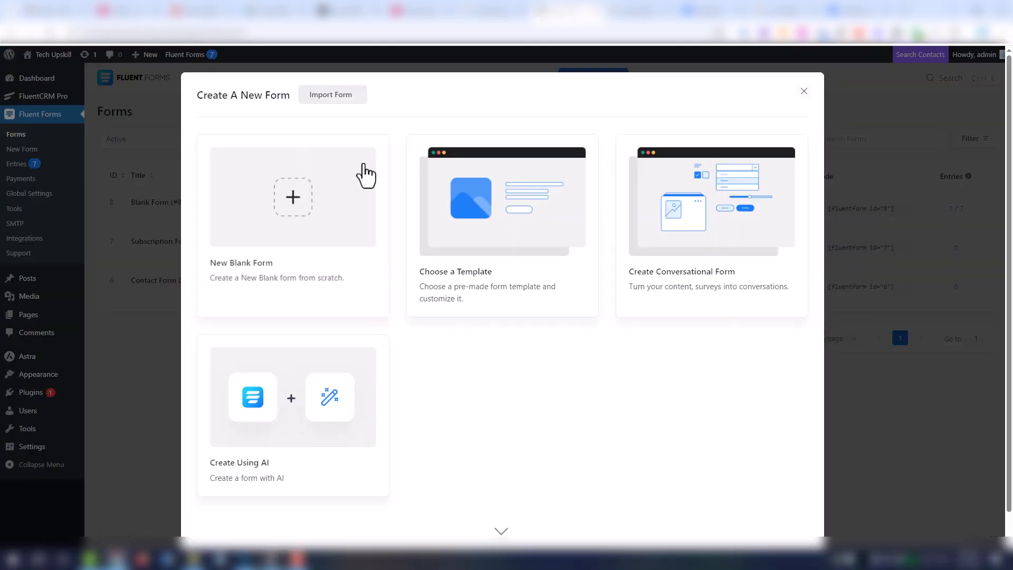
left_click(349, 193)
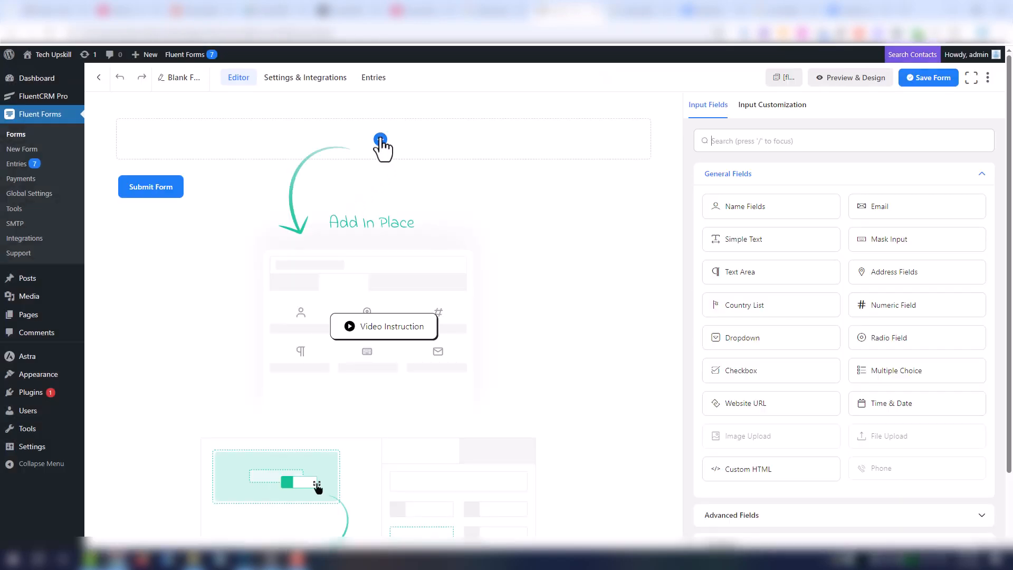
- Add a Name Fields element, remove Last Name, and relabel First Name as 'Name'
left_click(380, 141)
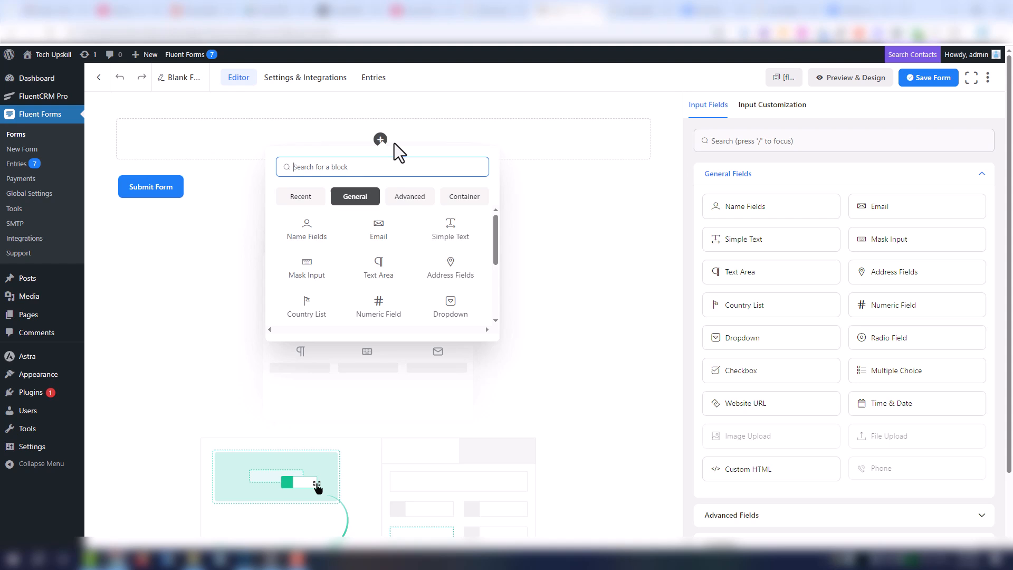
left_click(305, 227)
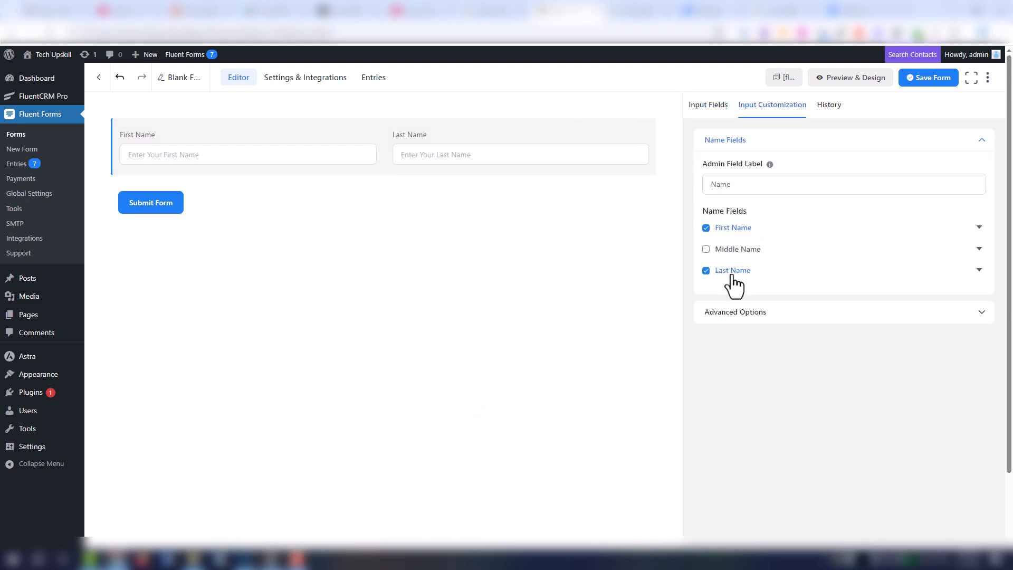
left_click(706, 270)
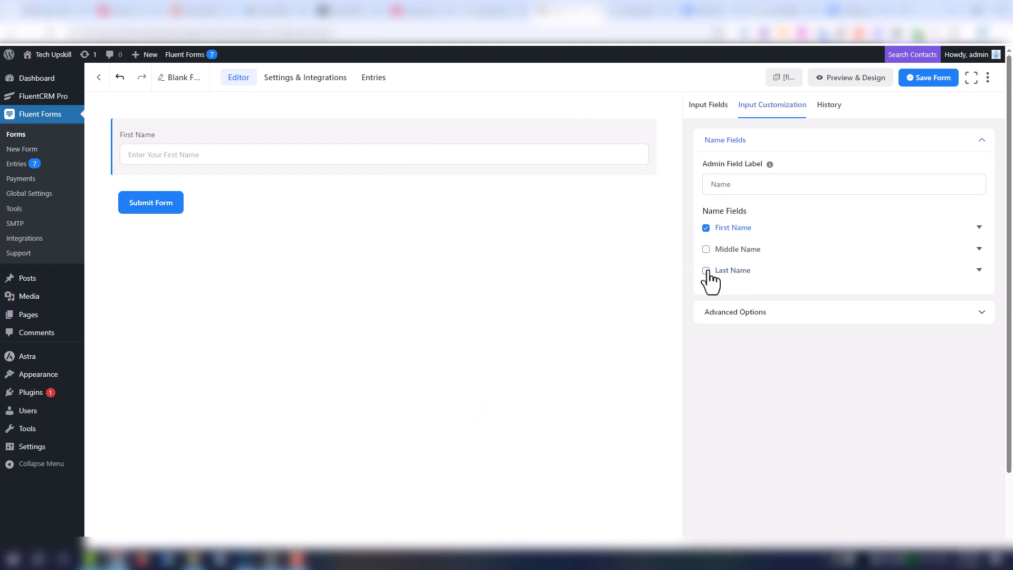
left_click(979, 226)
double_click(726, 273)
key("BackSpace")
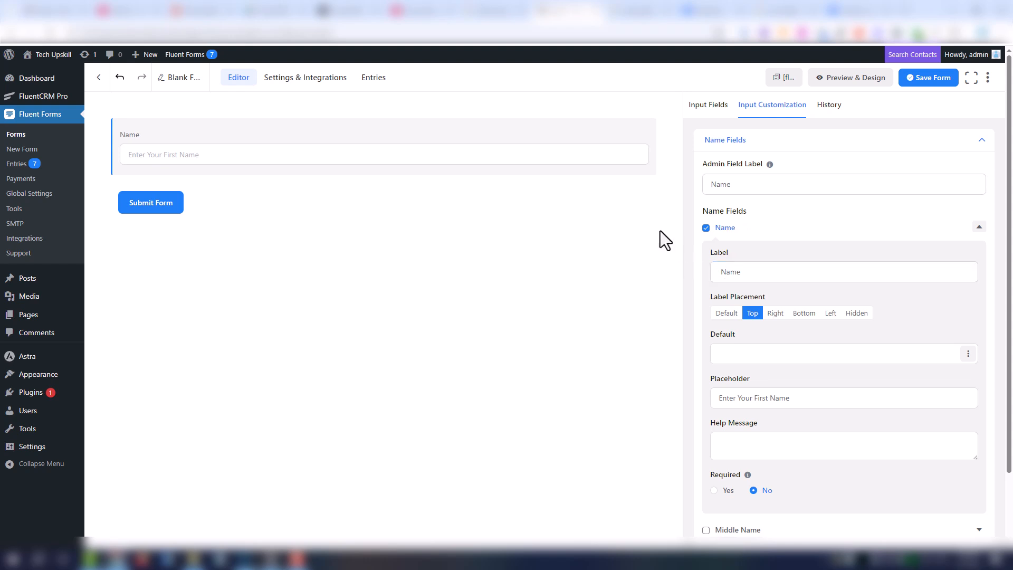
left_click(979, 227)
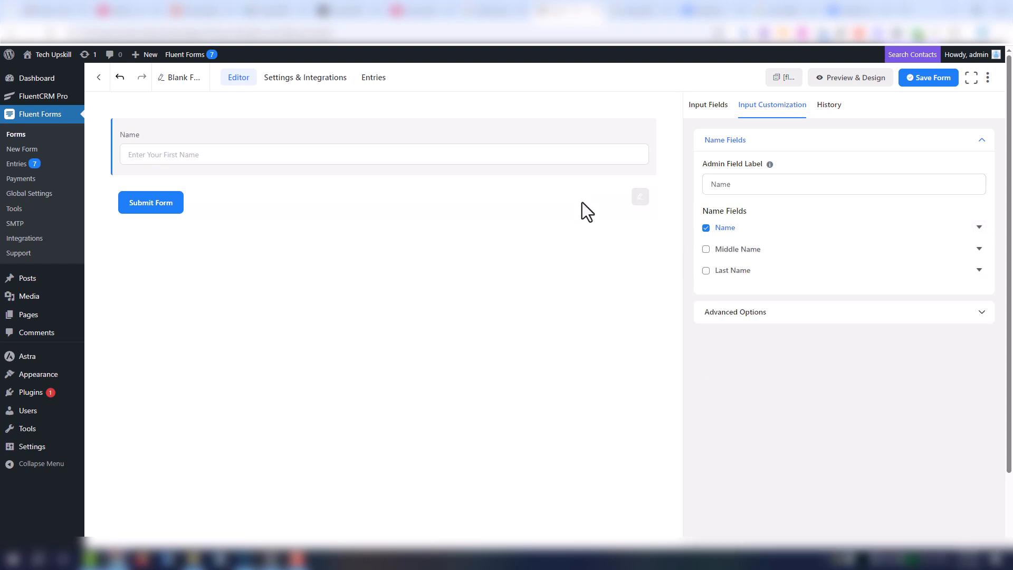
left_click(384, 174)
- Add an Email field and a dropdown labelled 'Service' below it
left_click(385, 266)
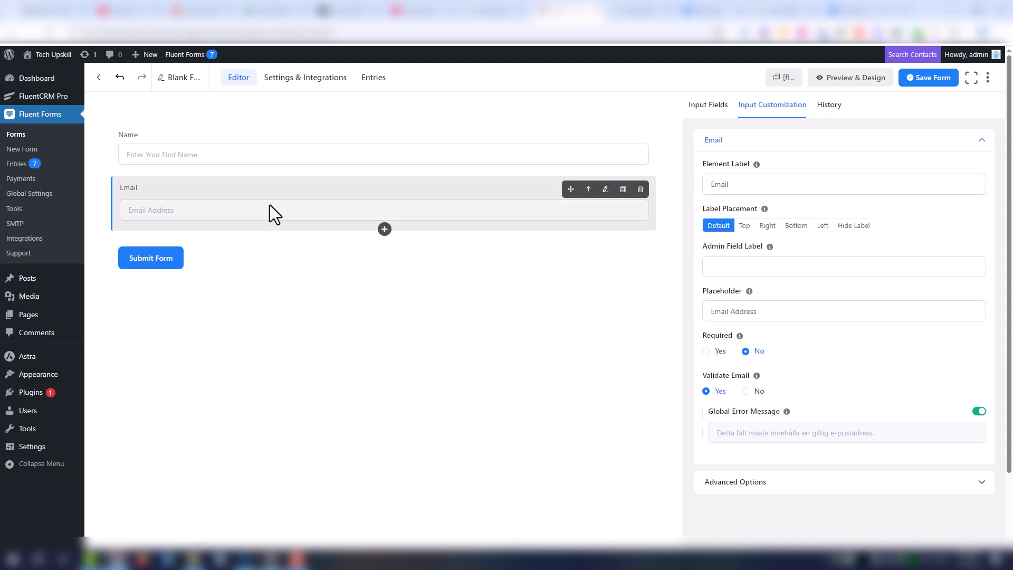
left_click(385, 230)
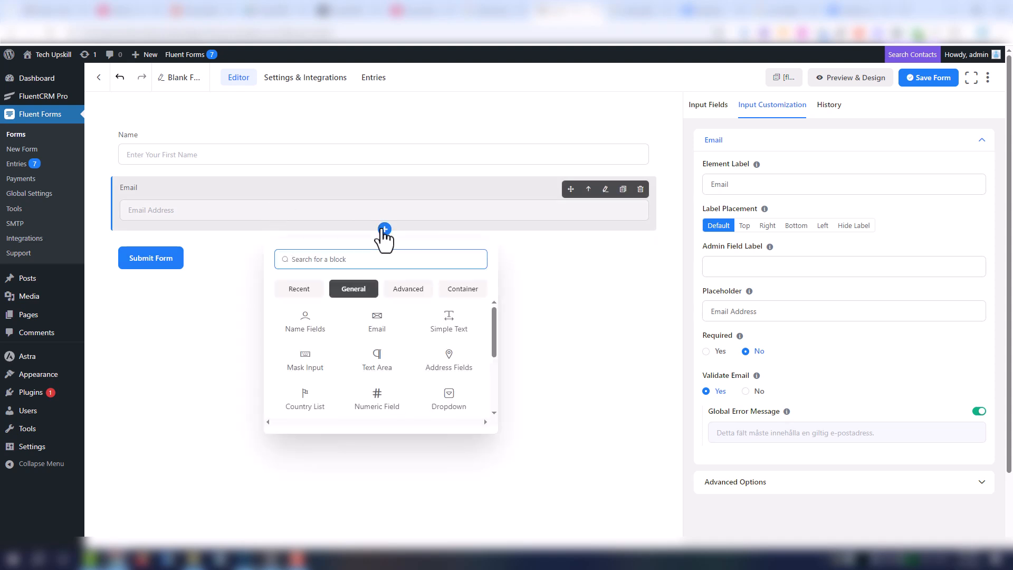
left_click(449, 400)
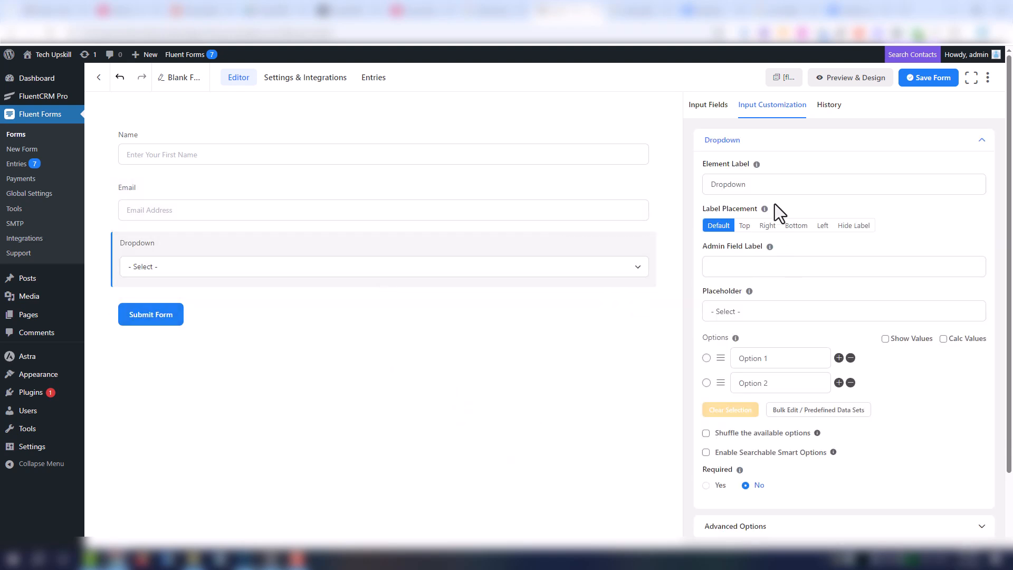
left_click(765, 190)
key("ctrl+a")
type("S")
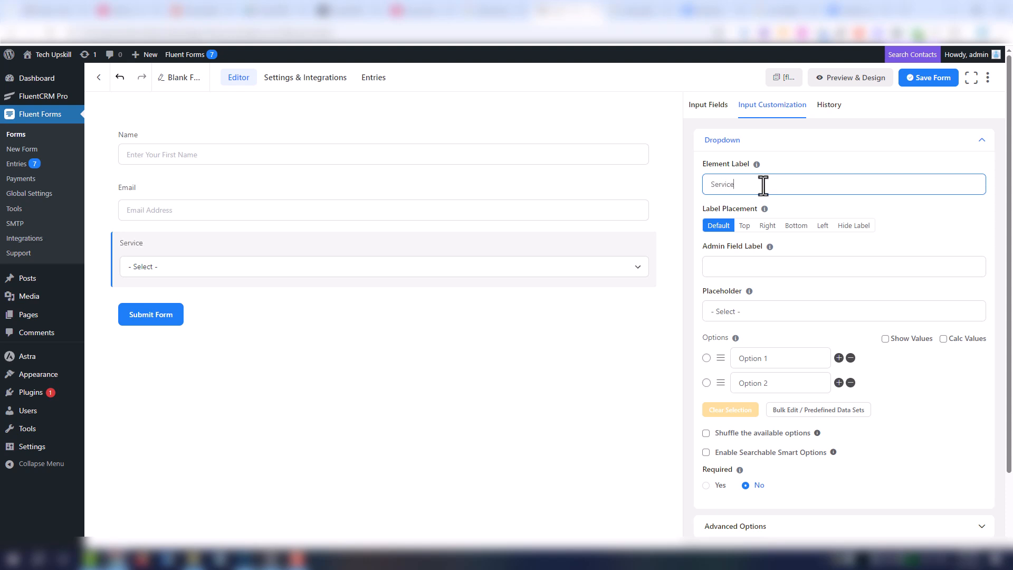
left_click(743, 314)
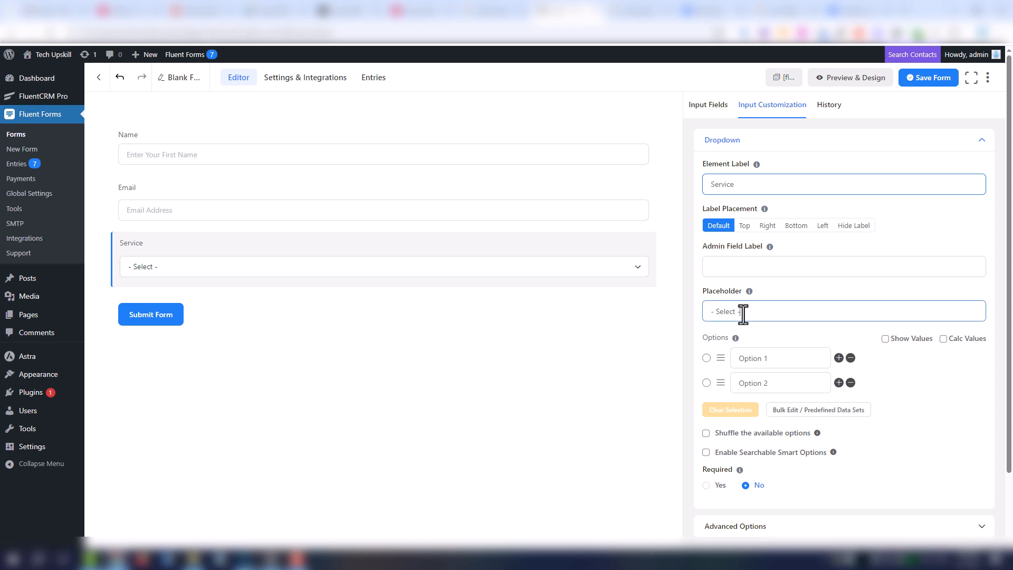
- Give the Service dropdown options Logo, Website Devlopment and Automation, and make it required
left_click_drag(781, 360, 695, 357)
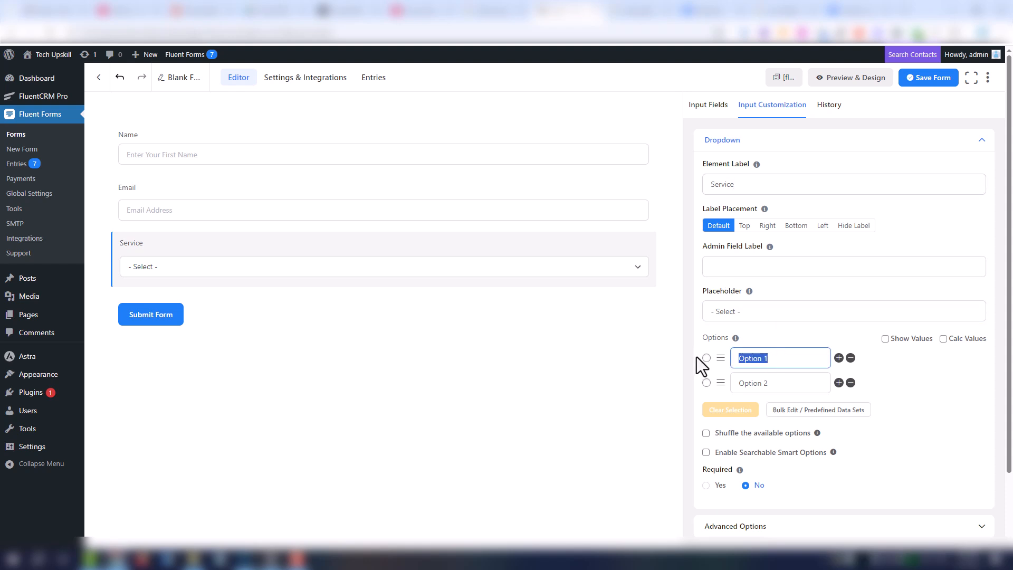
type("Logo")
left_click_drag(792, 383, 716, 381)
type("S")
key("BackSpace")
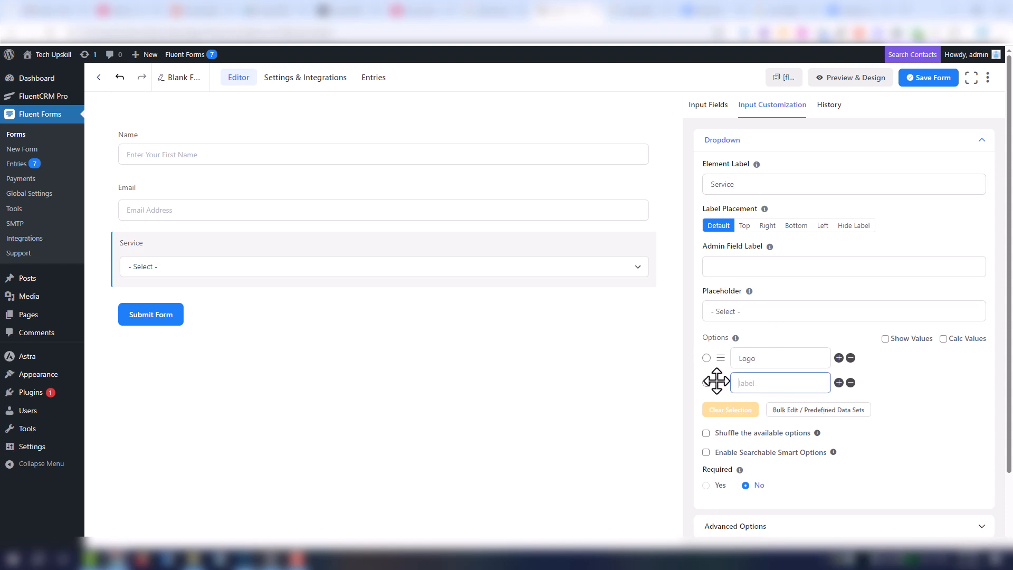
type("Website Devlopment")
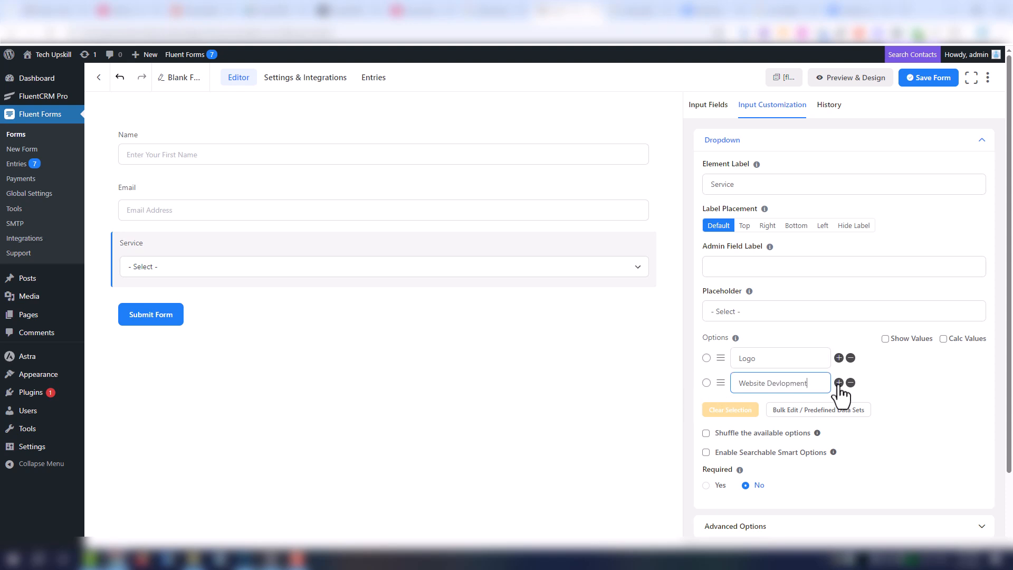
left_click(839, 383)
left_click_drag(791, 407, 720, 405)
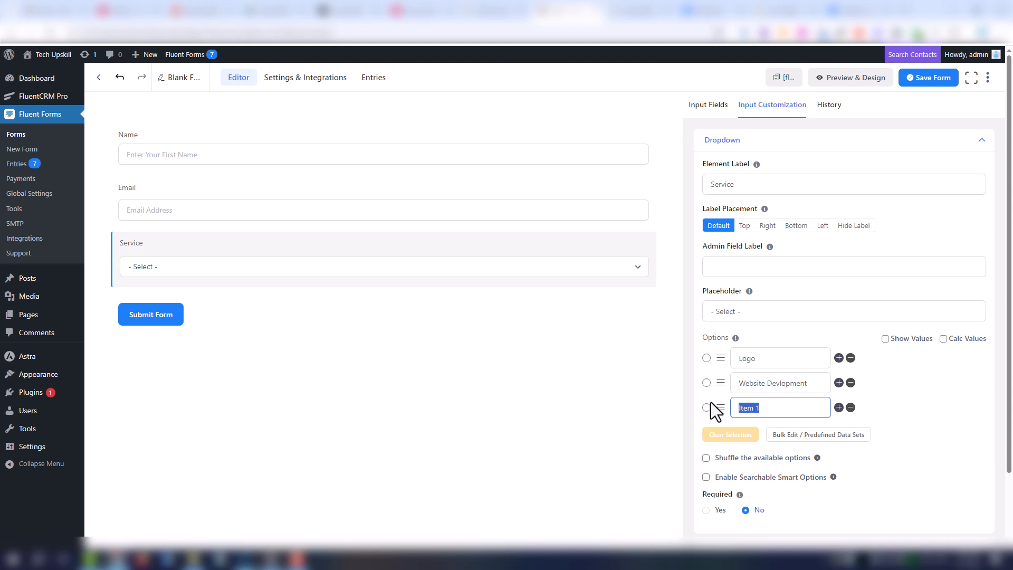
type("Automation")
left_click(720, 510)
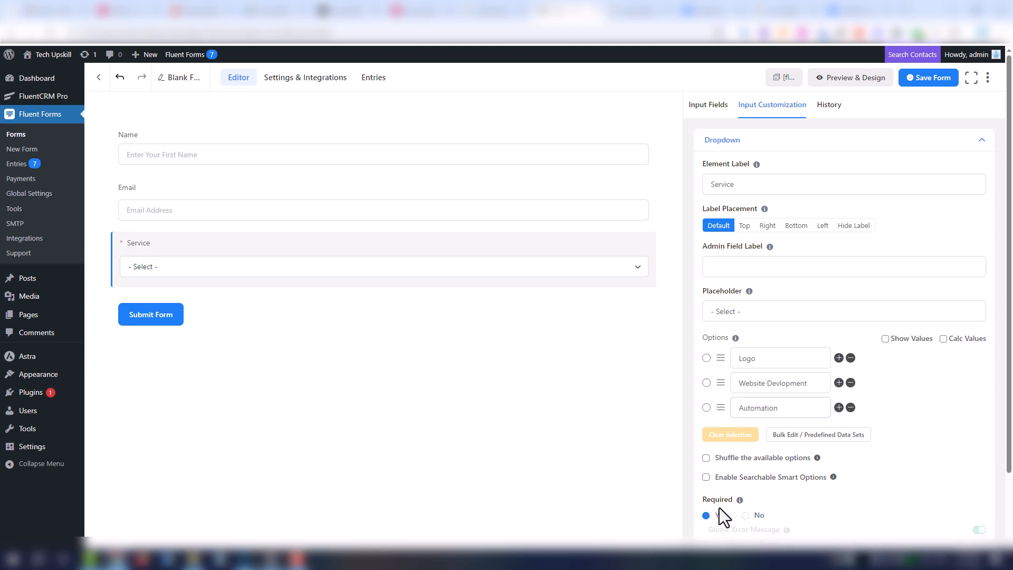
- Make the Email field required and save the form
left_click(366, 189)
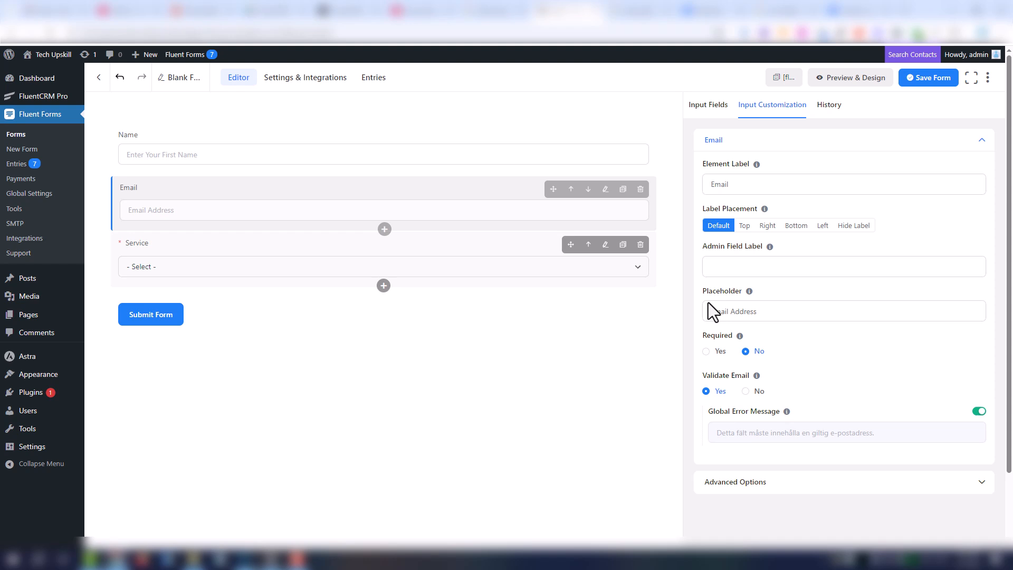
left_click(713, 351)
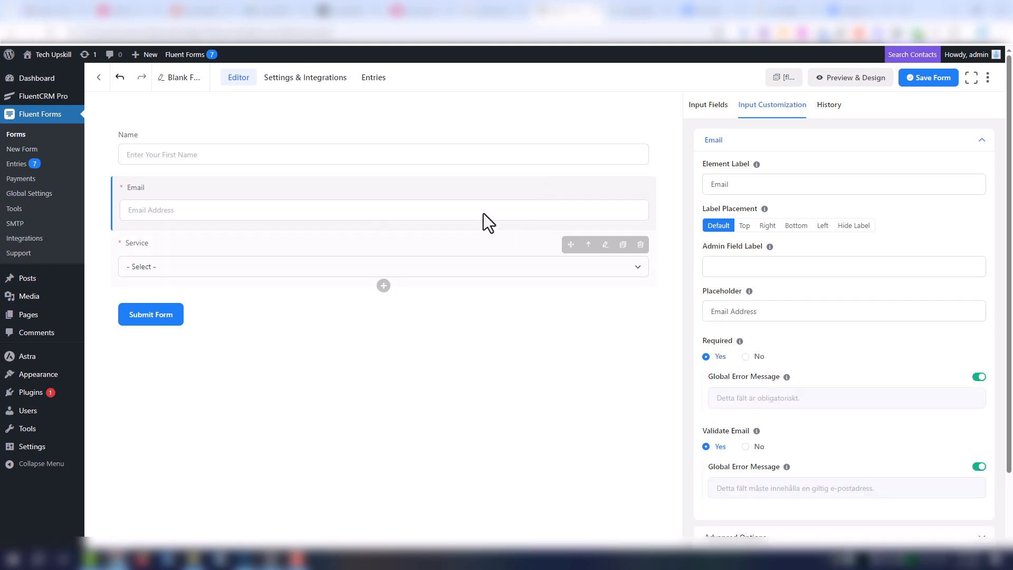
left_click(433, 158)
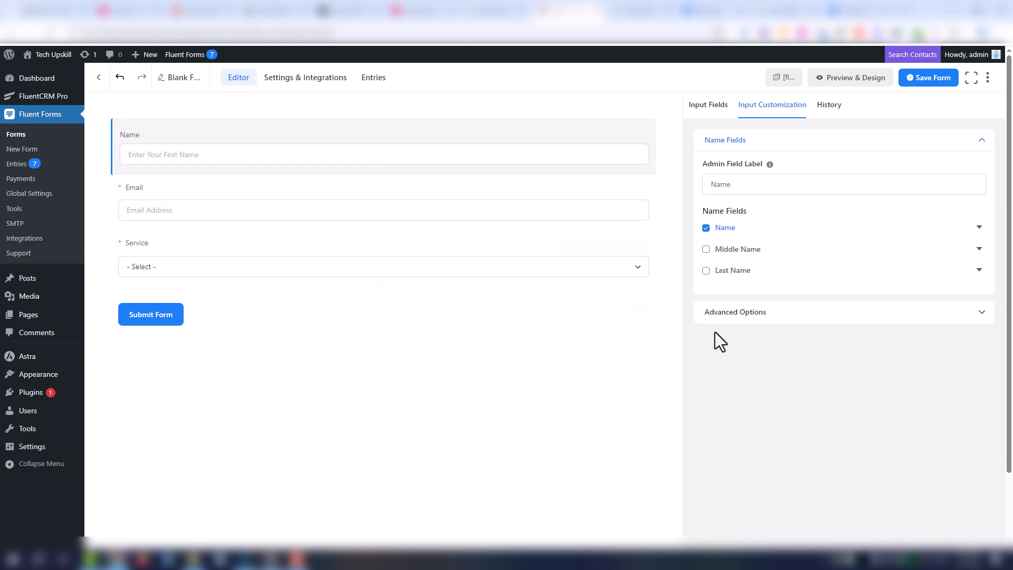
left_click(923, 83)
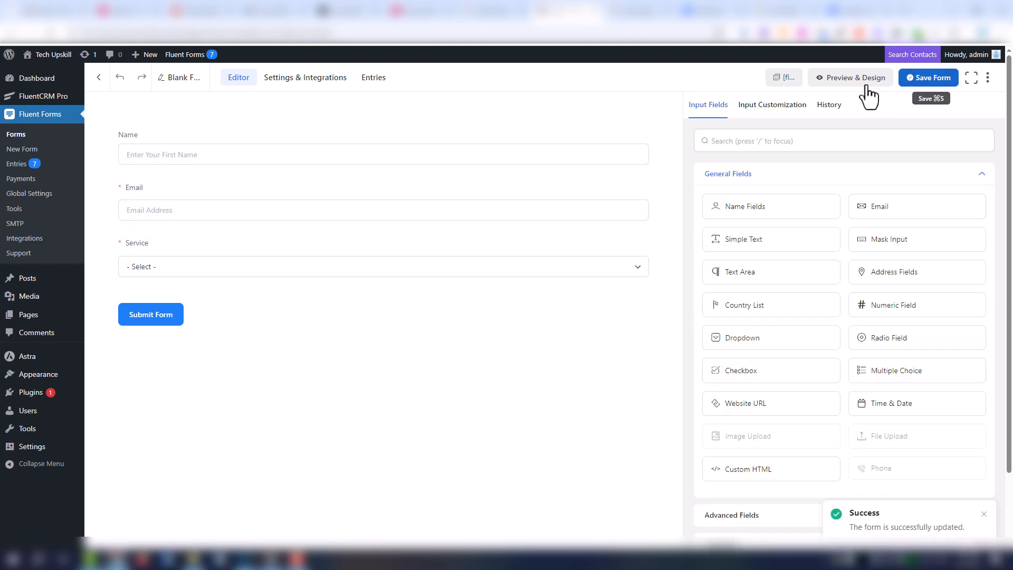
- Rename the form to 'Save contact with list and tags'
left_click(183, 84)
left_click_drag(338, 199, 275, 200)
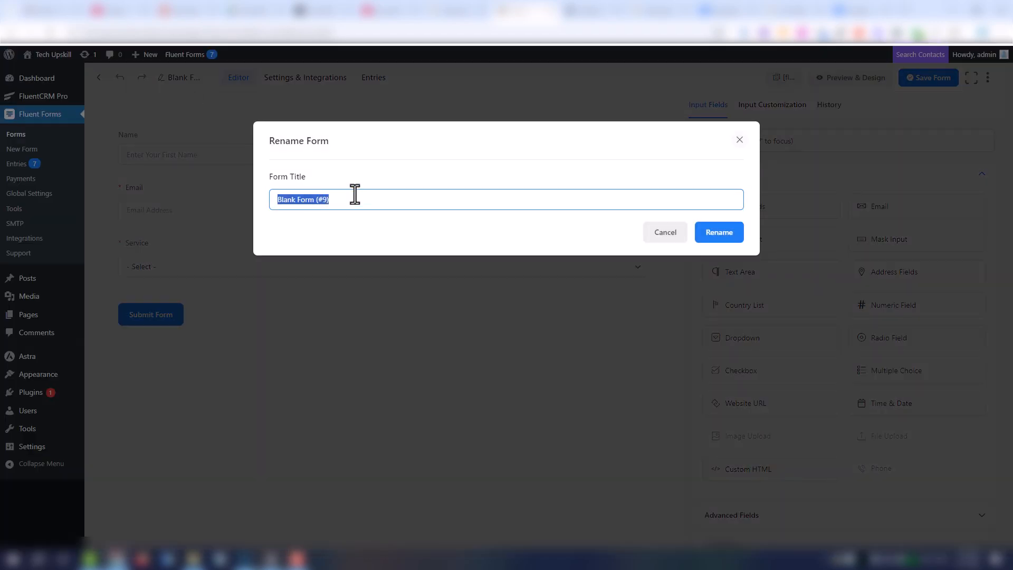
type("Save contact with list and tags")
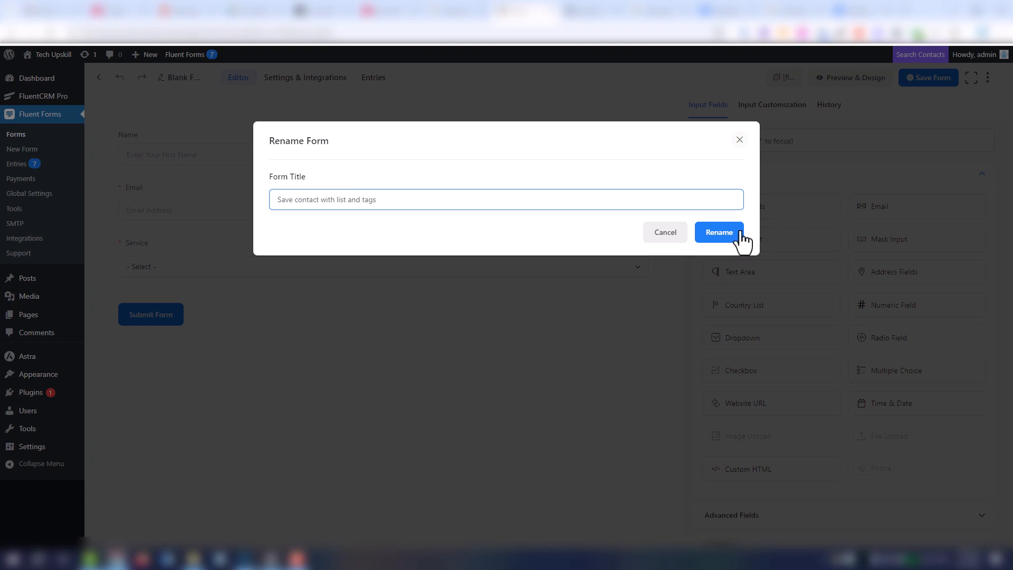
left_click(741, 235)
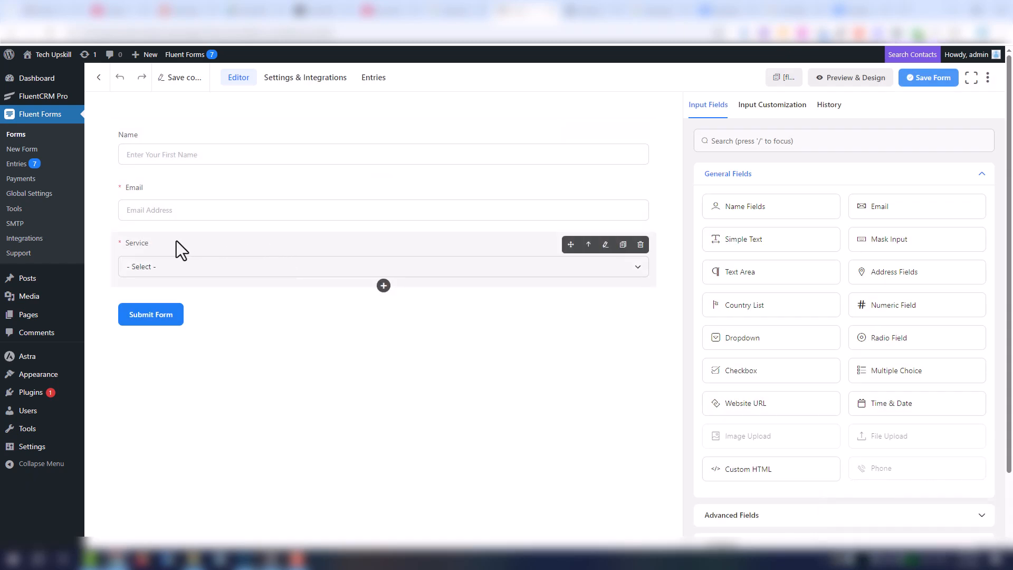
mouse_move(45, 317)
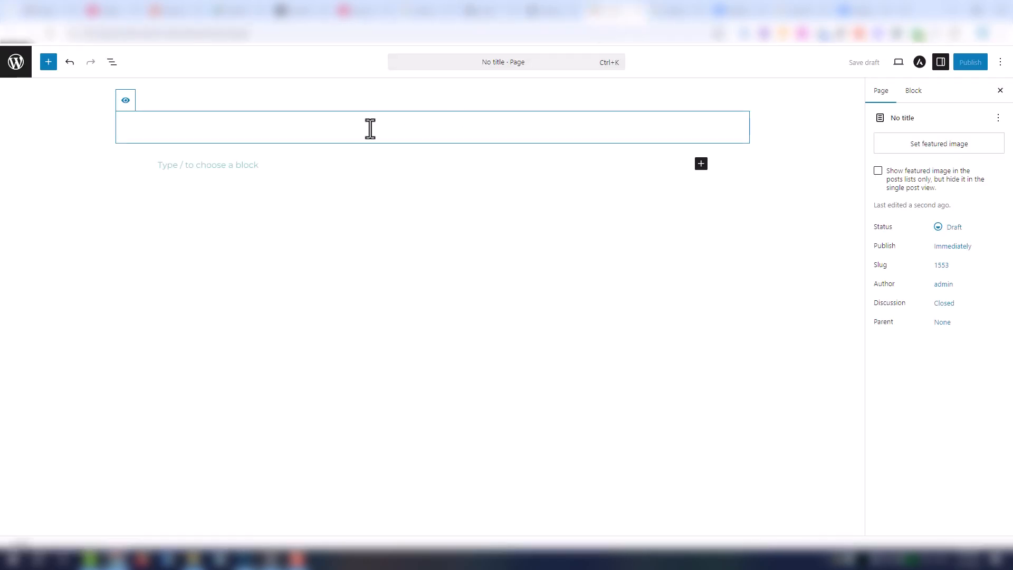
- Title the new page 'landing' and publish it
type("landin")
left_click(971, 64)
left_click(957, 67)
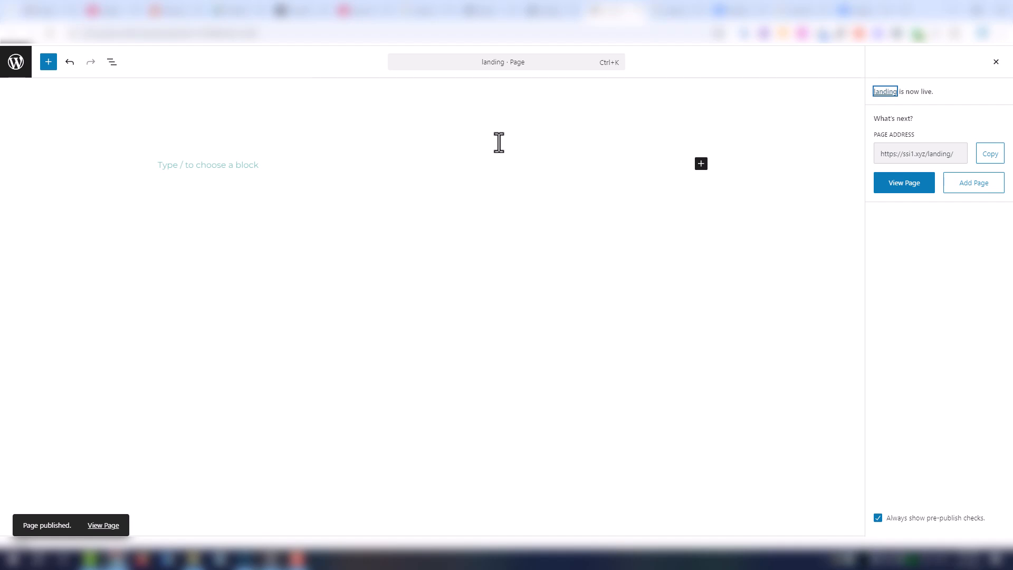
- Insert a Shortcode block into the landing page
left_click(702, 164)
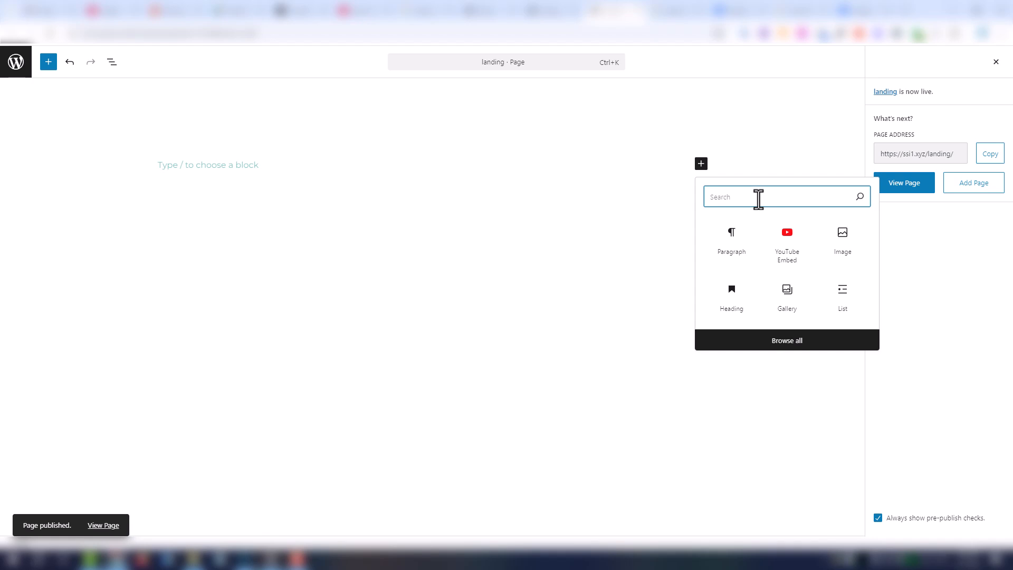
type("g")
key("BackSpace")
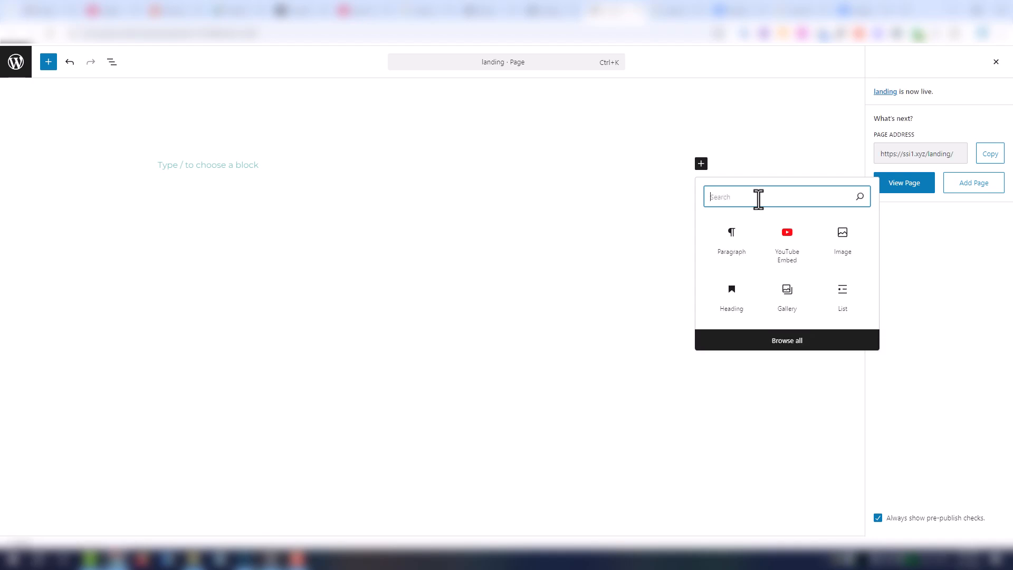
type("s")
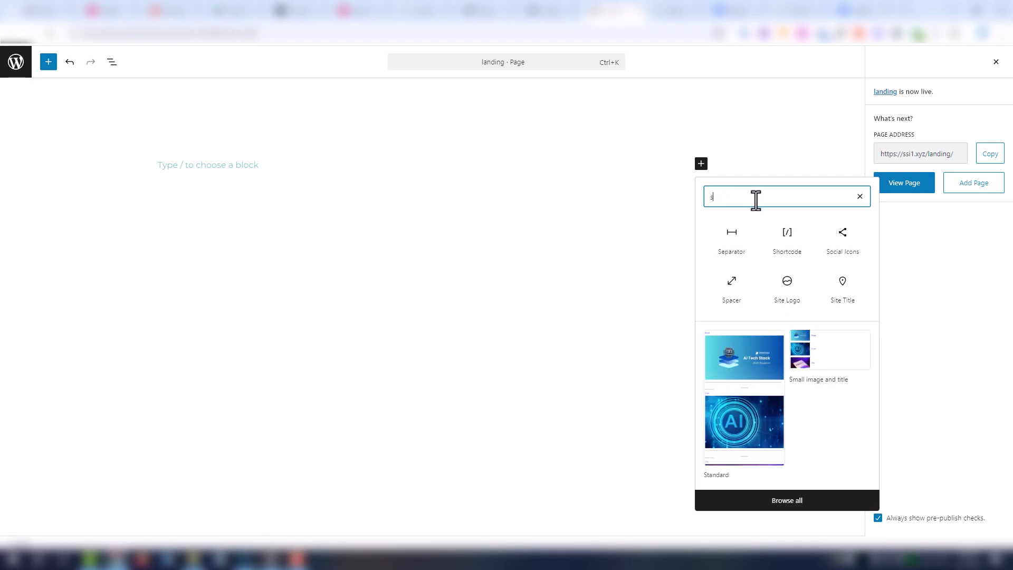
left_click(787, 254)
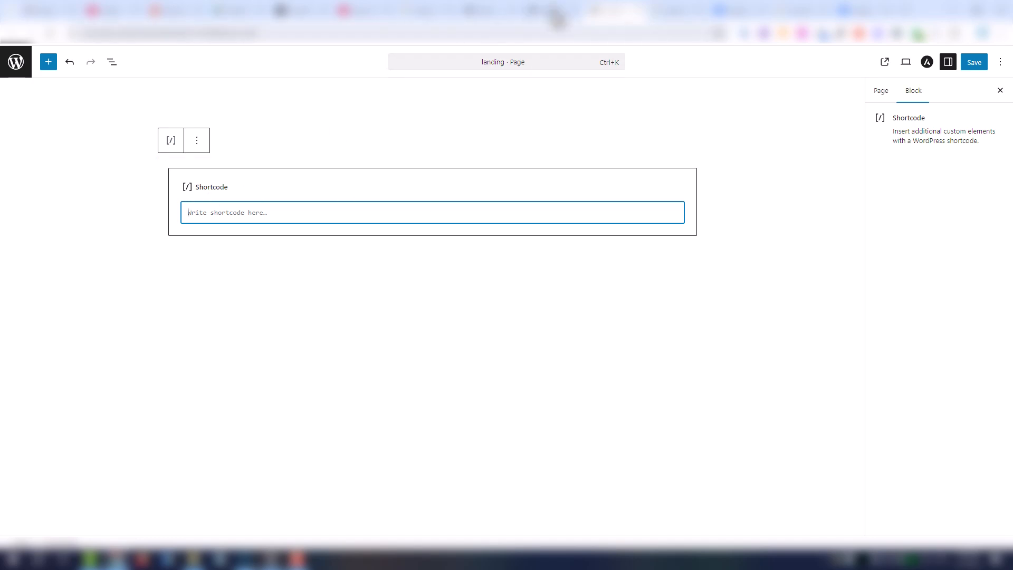
- Paste the form's [fluentform id="9"] shortcode into the block, save, and view the page
left_click(554, 11)
left_click(915, 62)
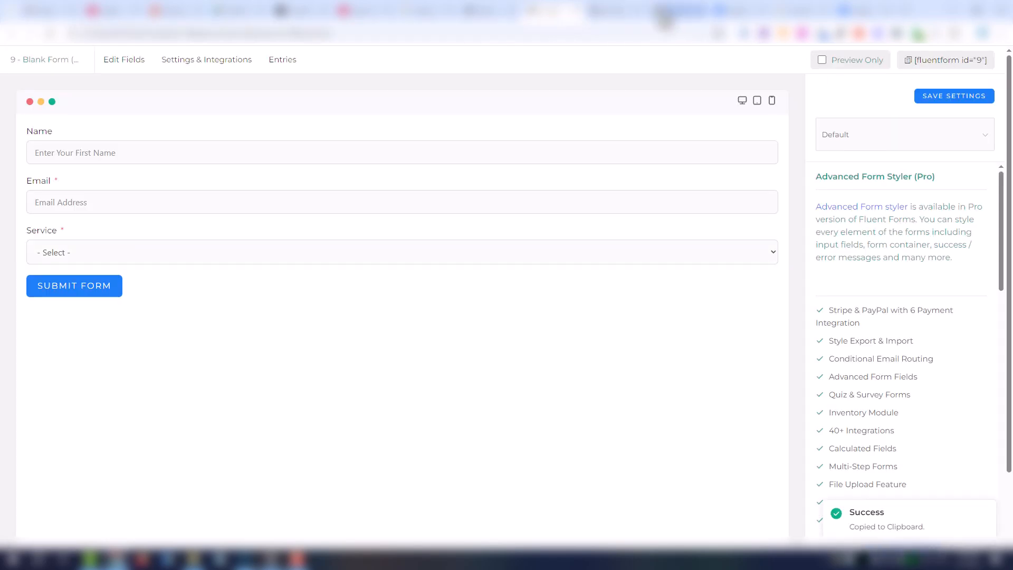
left_click(615, 10)
key("ctrl+v")
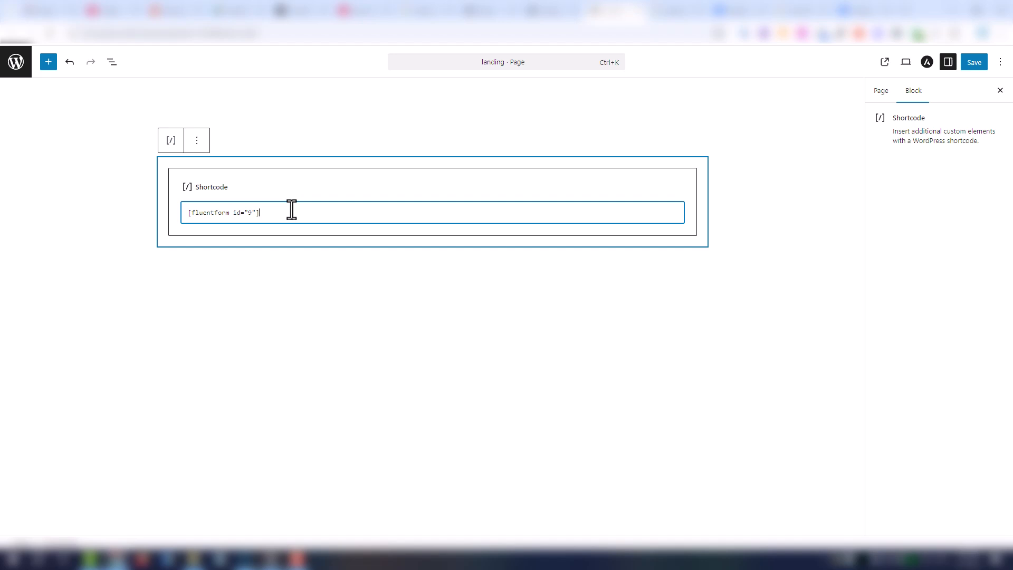
left_click(560, 259)
left_click(971, 66)
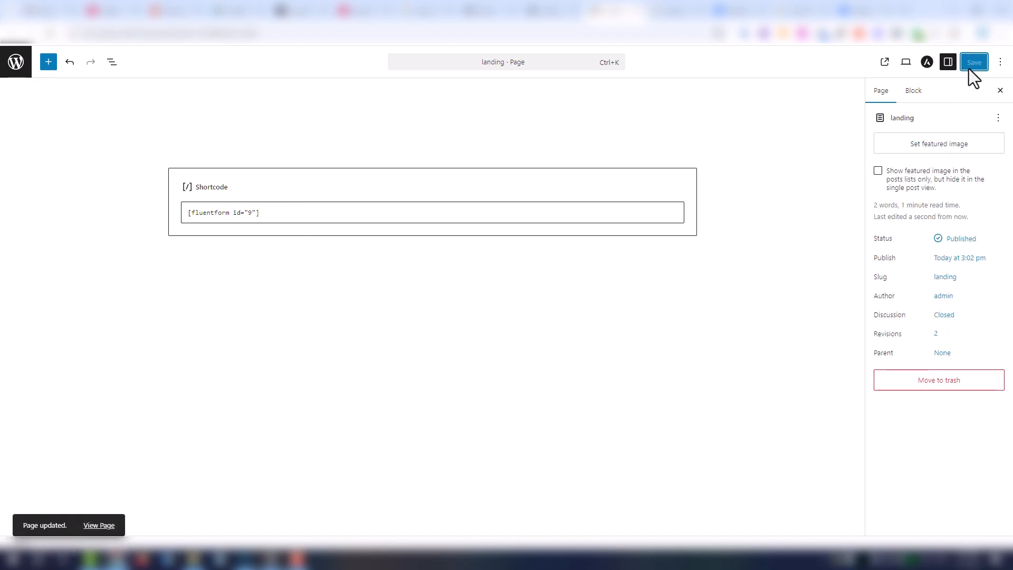
left_click(884, 62)
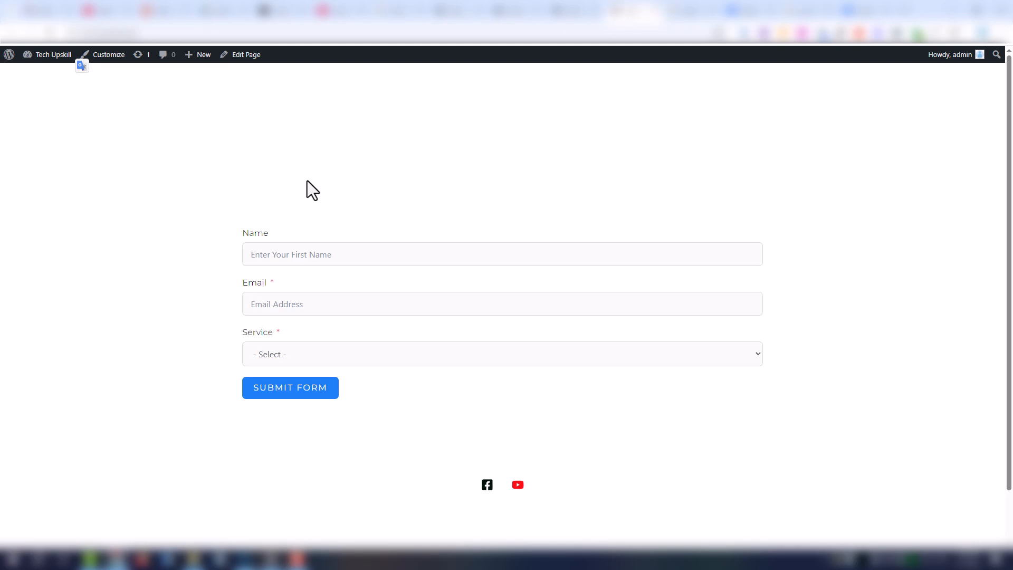
- Add a heading block above the form shortcode on the landing page
left_click(570, 12)
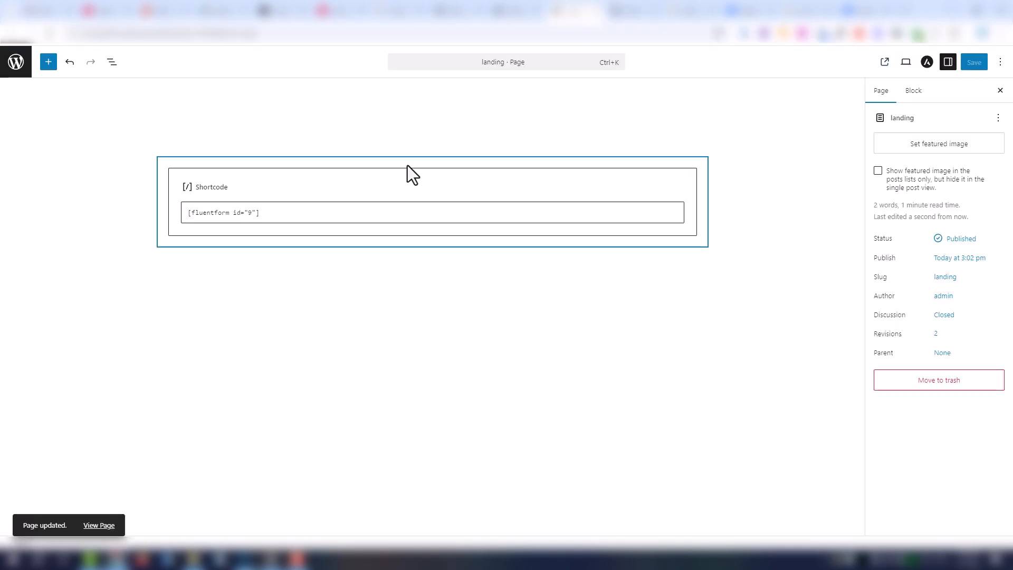
left_click(188, 160)
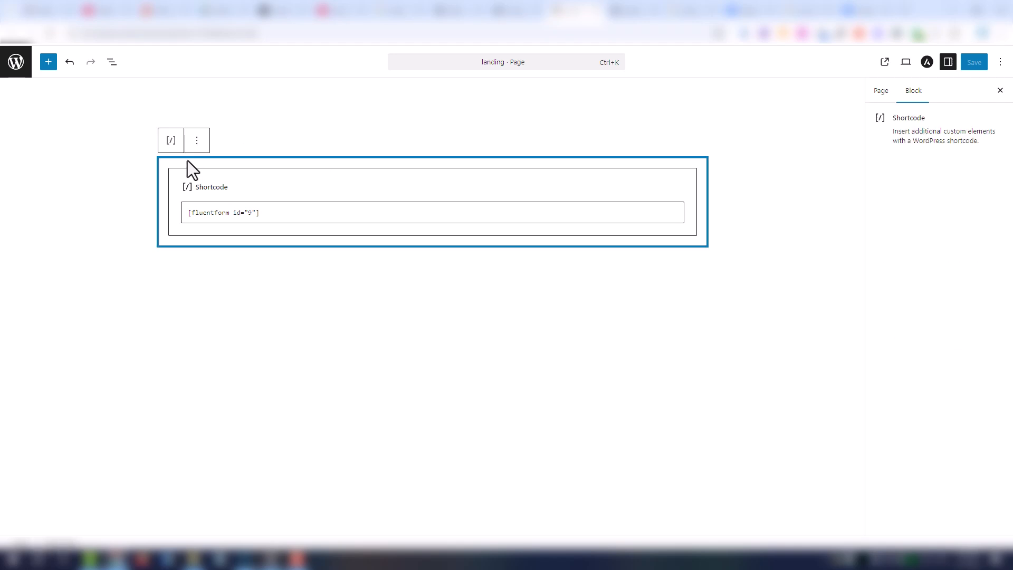
left_click(197, 140)
left_click(232, 239)
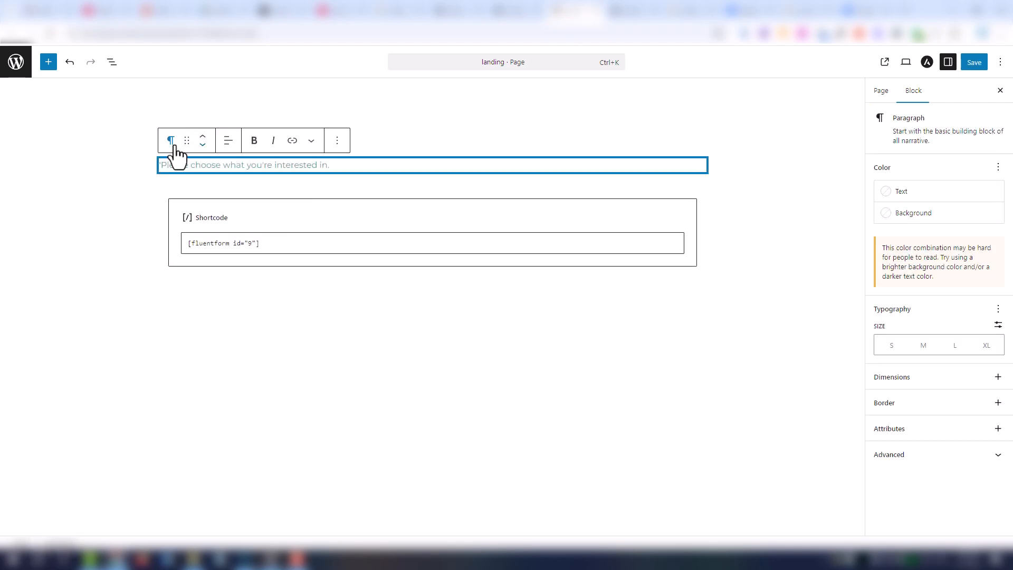
left_click(171, 140)
left_click(198, 191)
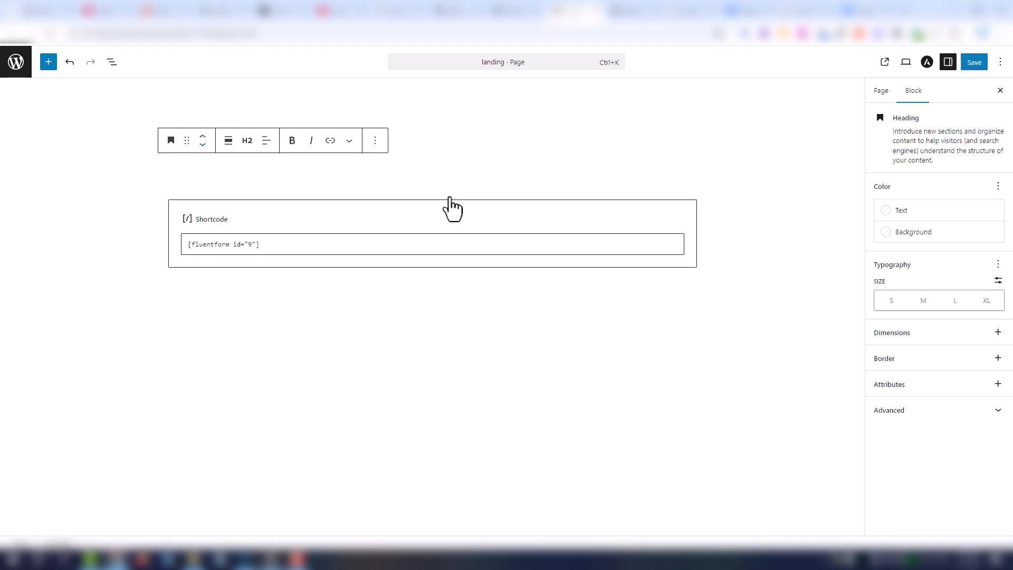
- Make the heading Vivid green cyan and large, remove the stray quote, save, and view it
left_click(918, 217)
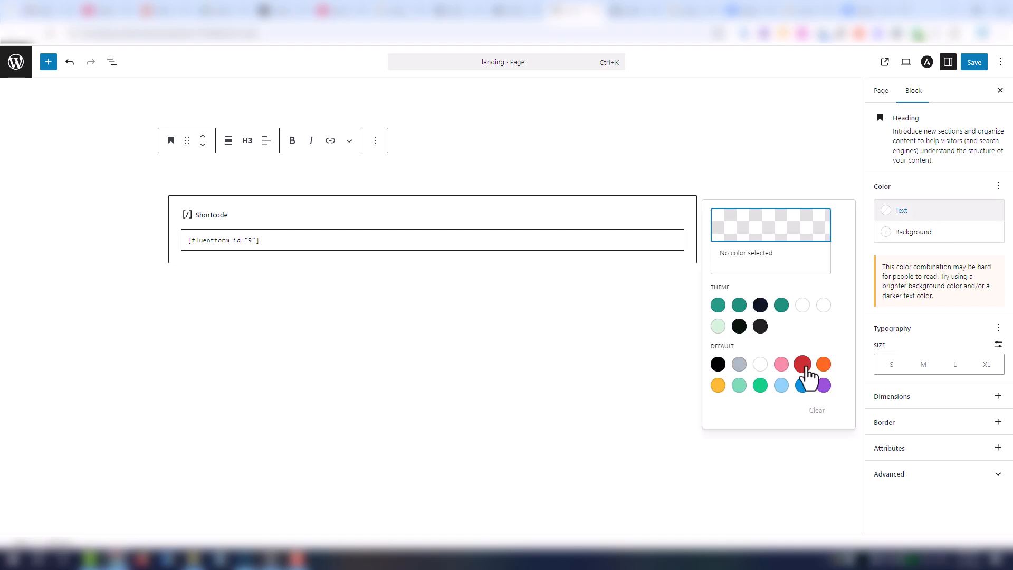
left_click(761, 385)
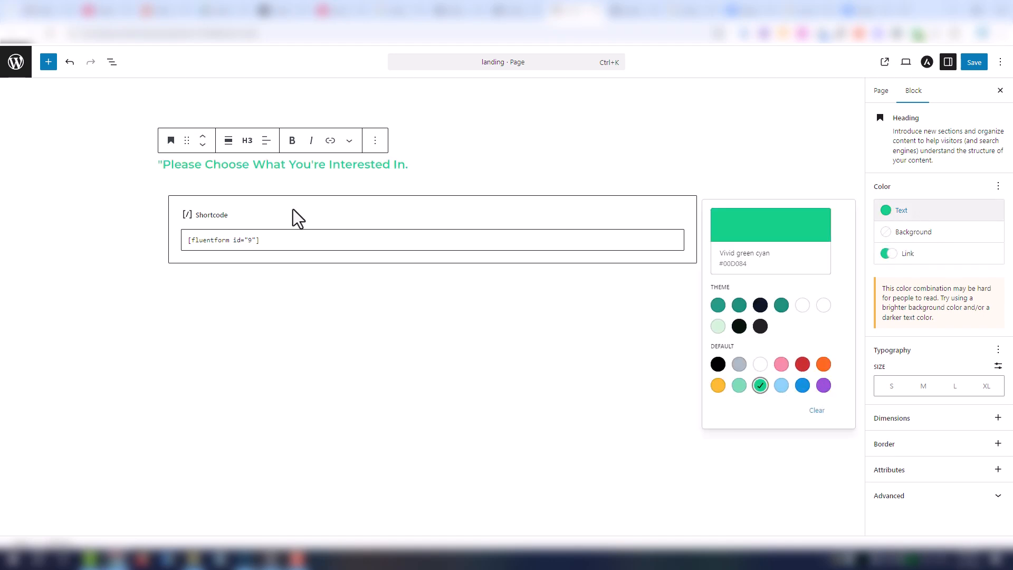
left_click(160, 165)
key("BackSpace")
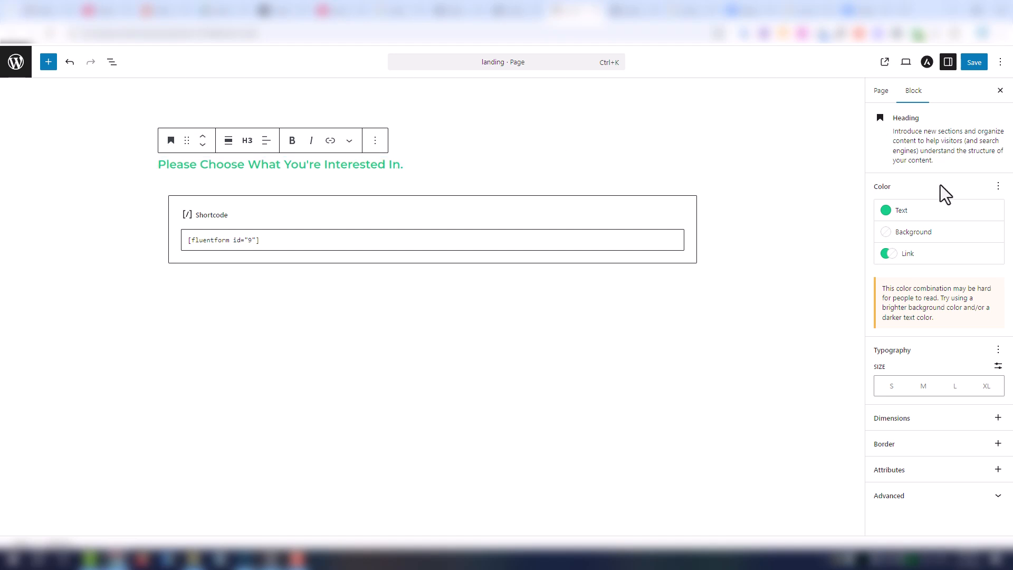
left_click(953, 386)
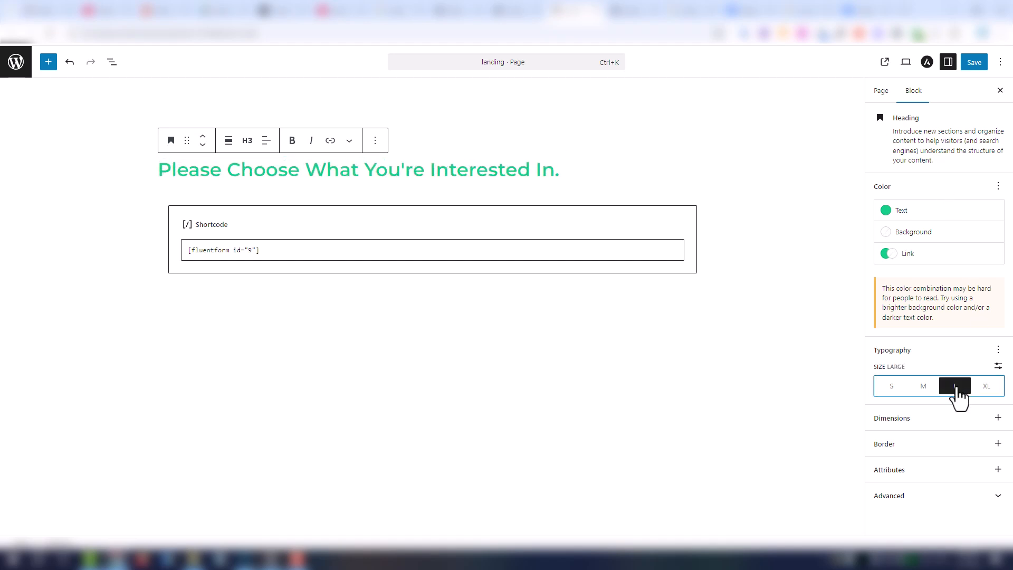
left_click(968, 66)
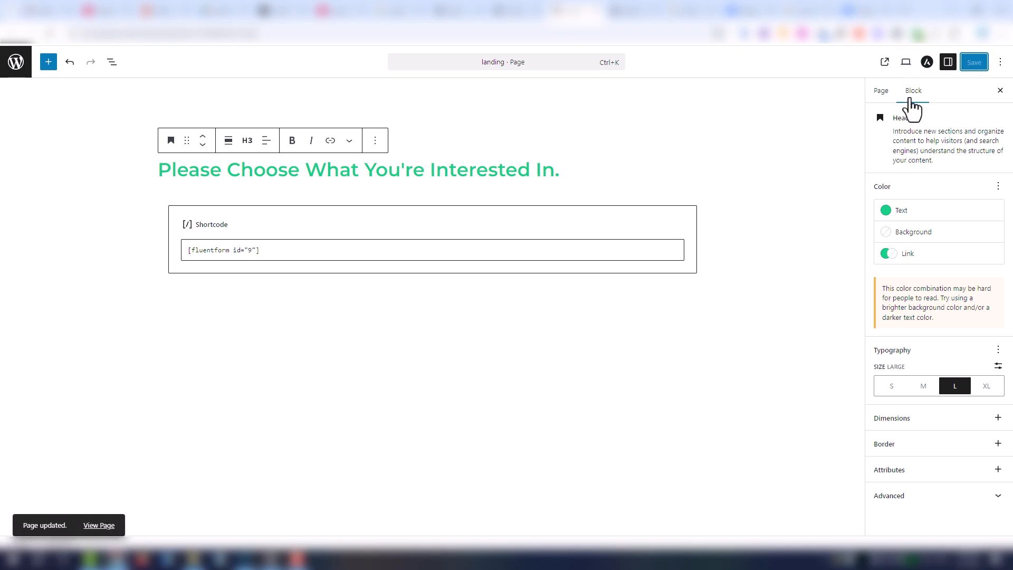
left_click(885, 62)
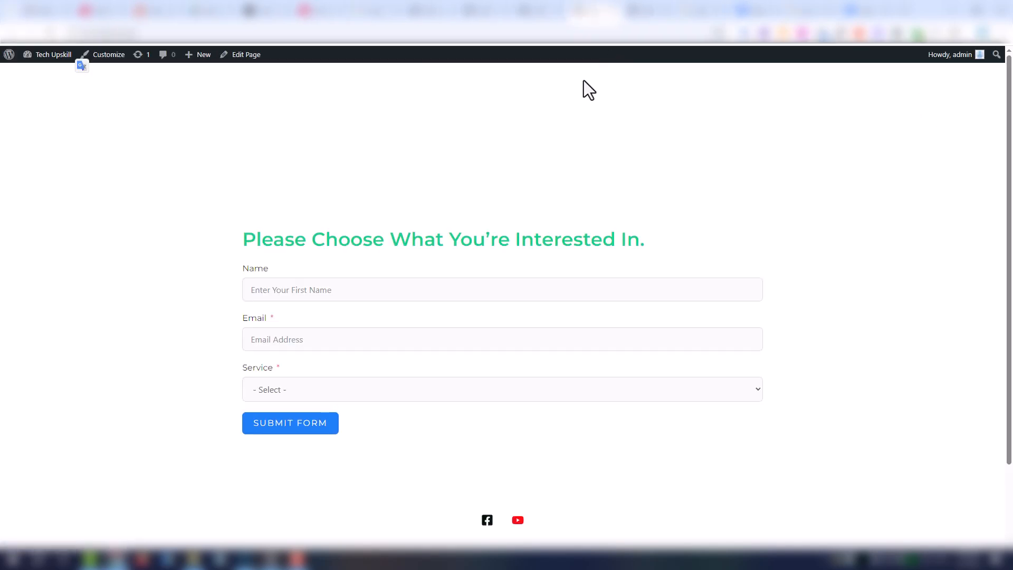
- Open the live form's Service dropdown to review its Logo, Website Devlopment and Automation choices
left_click(558, 396)
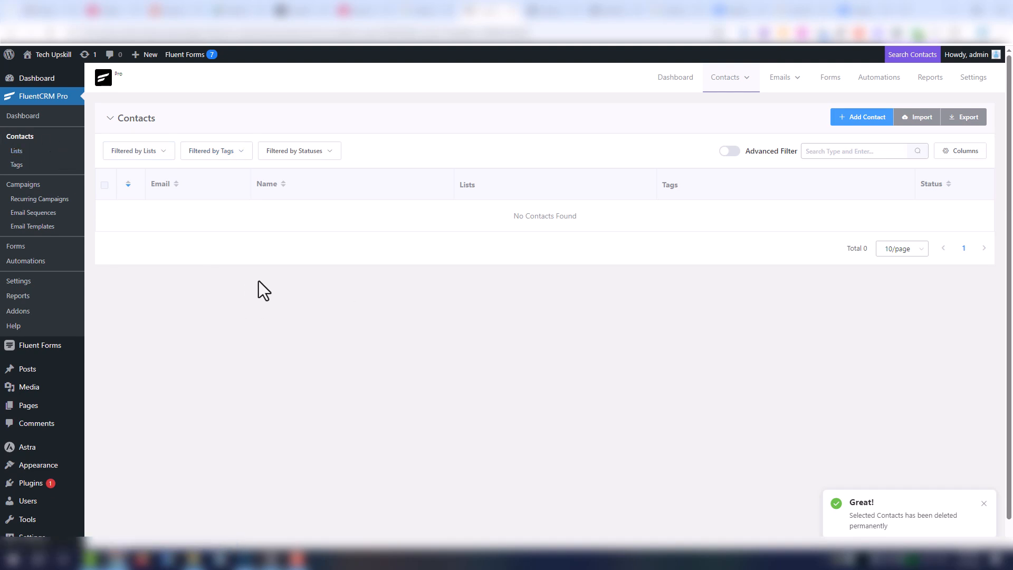
- Create a contact with first name 'test' and a test e-mail address, then scroll its profile
left_click(862, 117)
left_click(633, 133)
type("te")
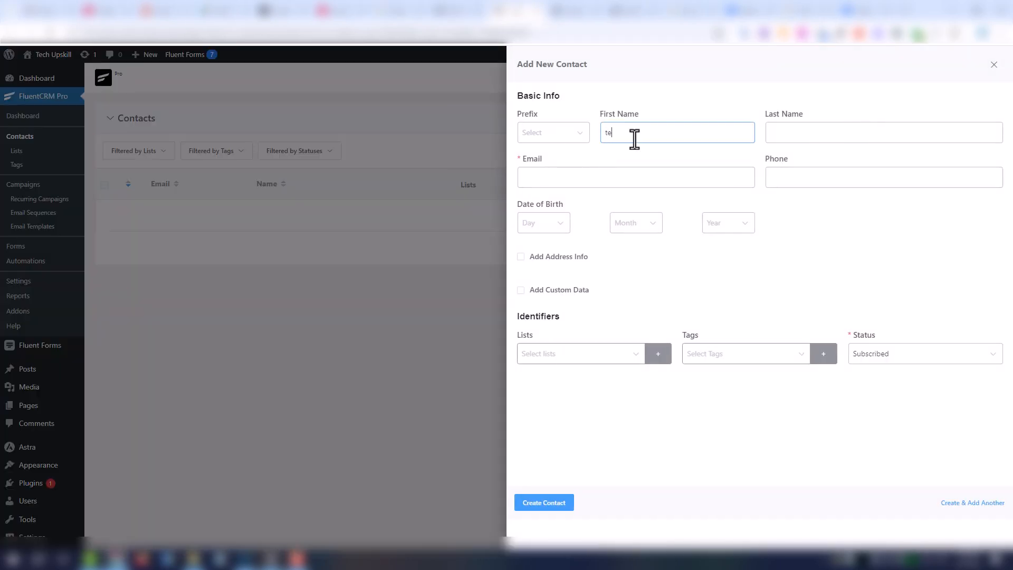
type("st")
left_click(606, 177)
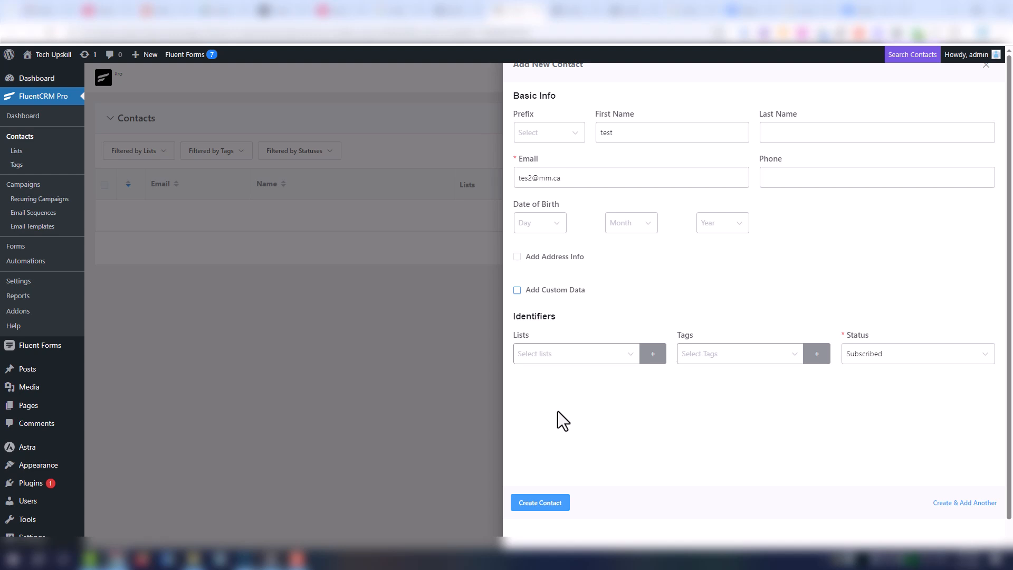
left_click(538, 504)
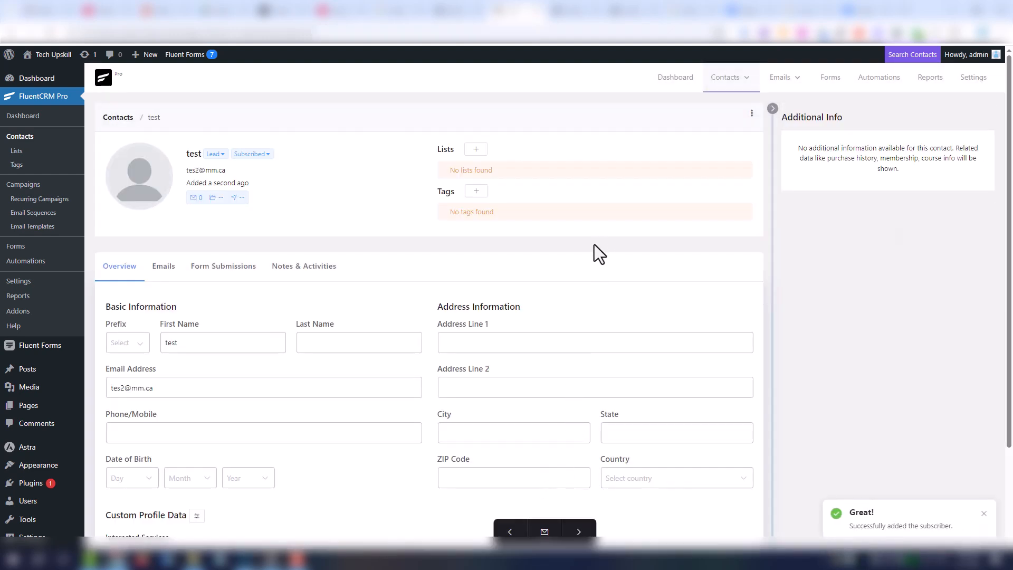
scroll(605, 288, "down", 2)
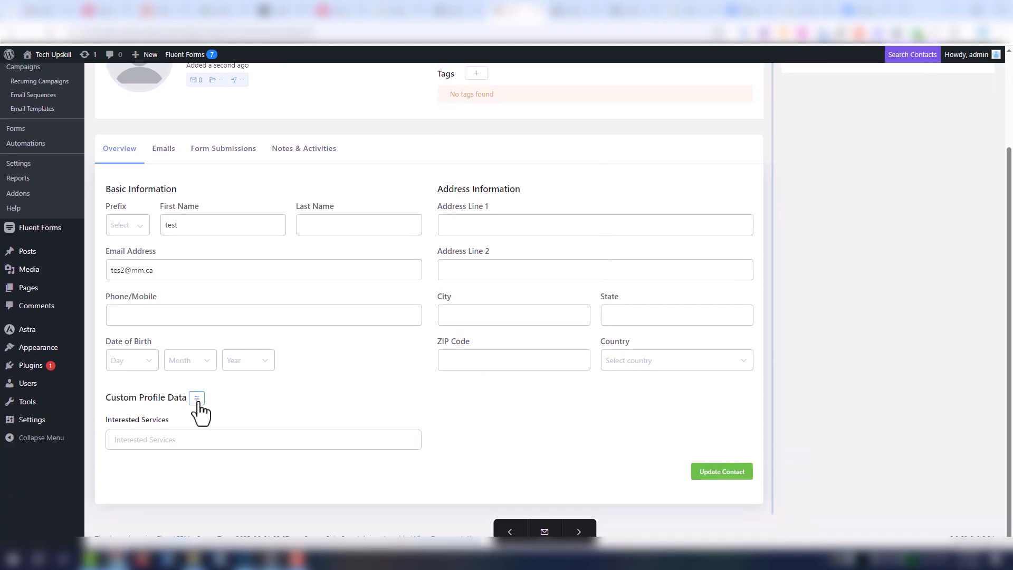
- Add a Single Line Text custom contact field labelled 'intersted' and save it
left_click(197, 399)
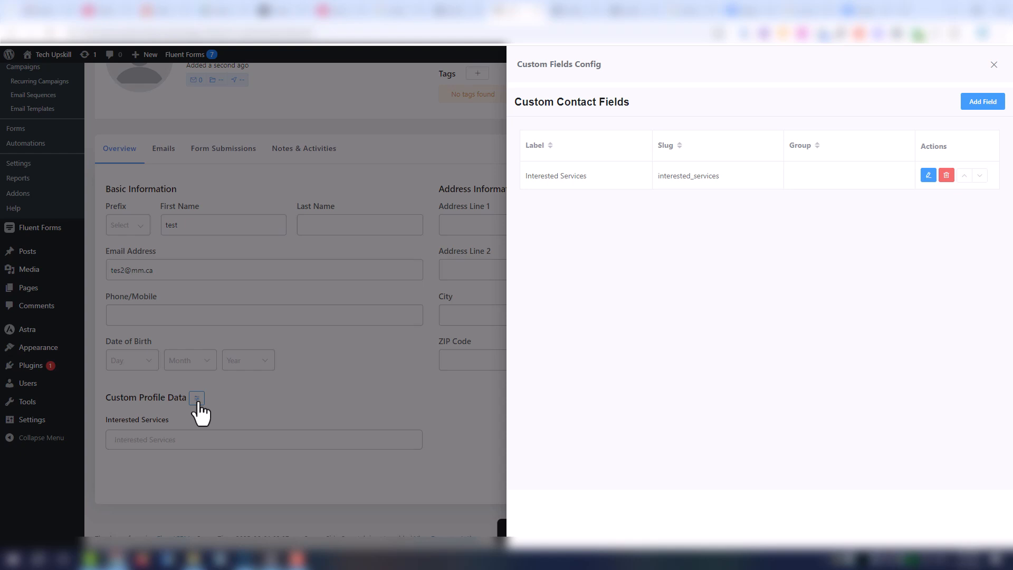
left_click_drag(513, 105, 636, 106)
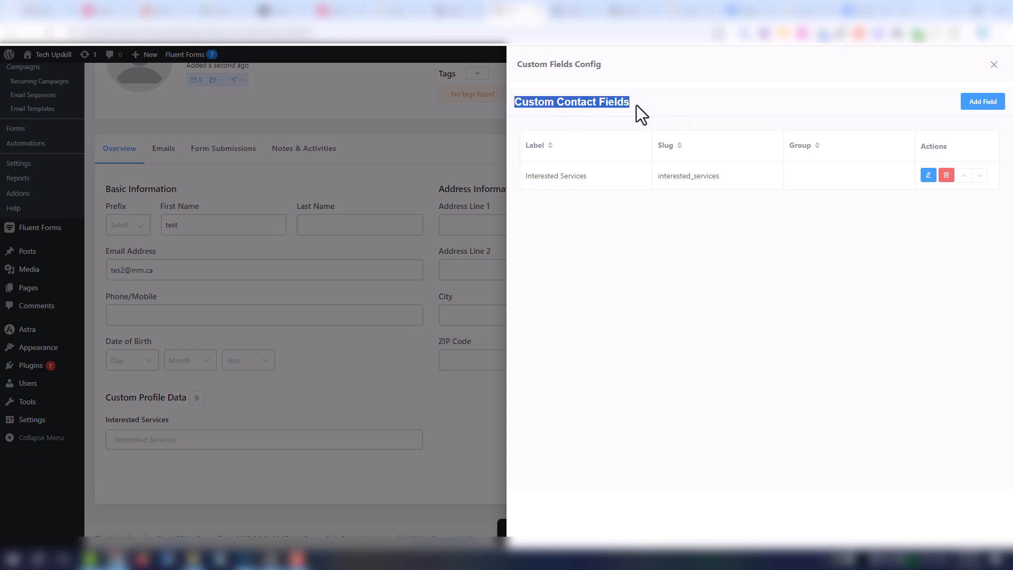
left_click(999, 105)
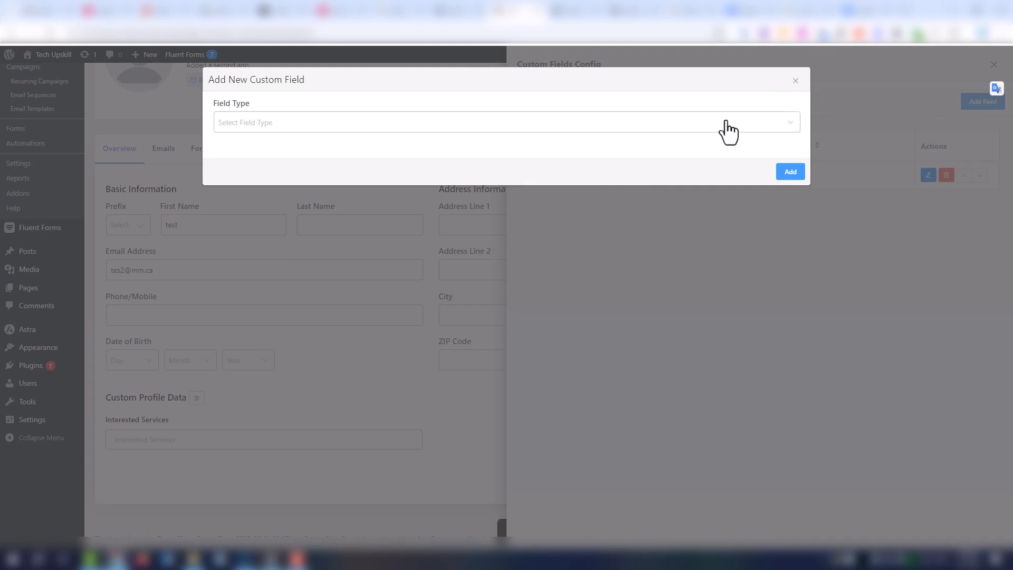
left_click(705, 122)
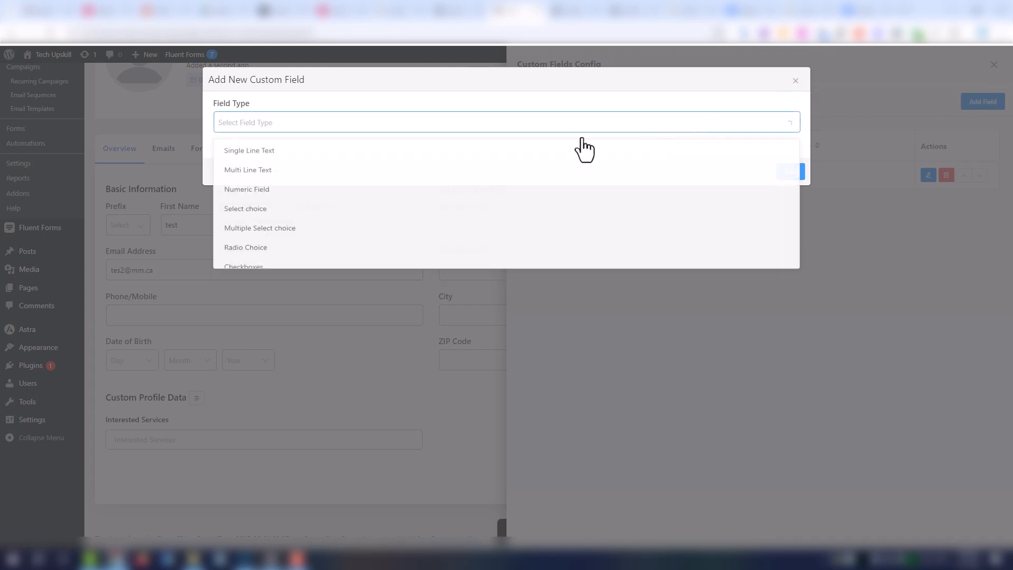
left_click(270, 153)
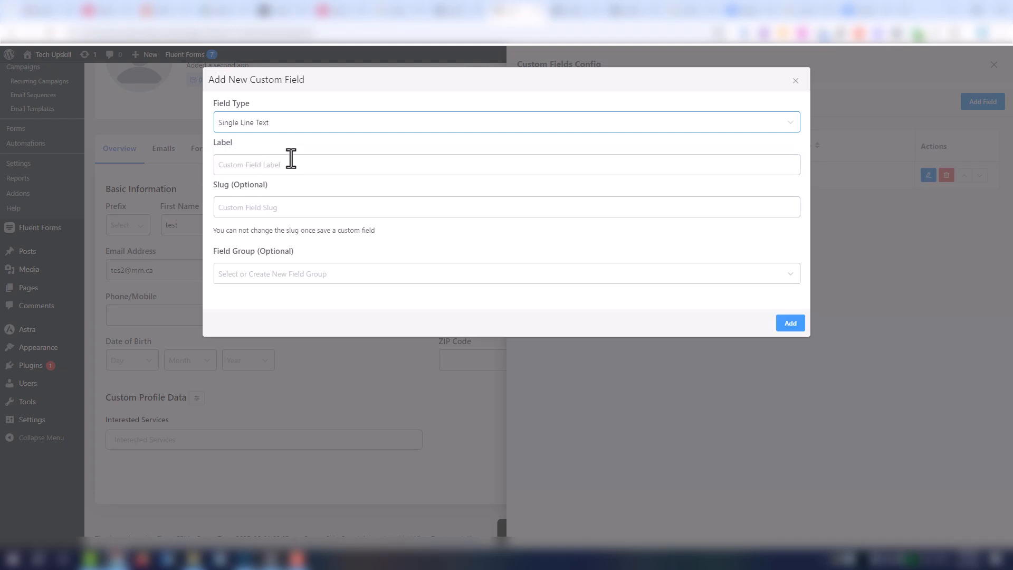
left_click(291, 161)
type("intersted services")
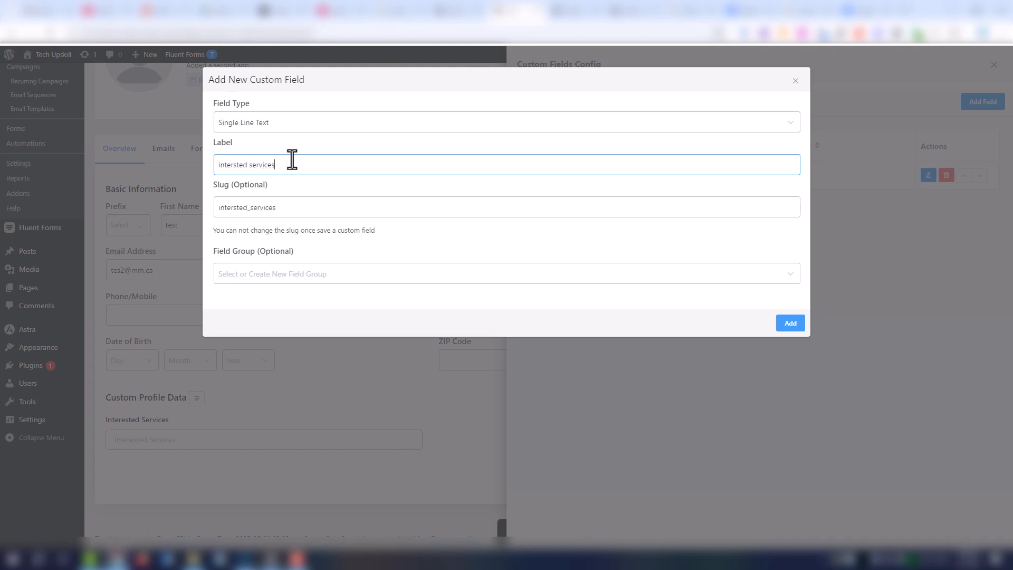
left_click(786, 323)
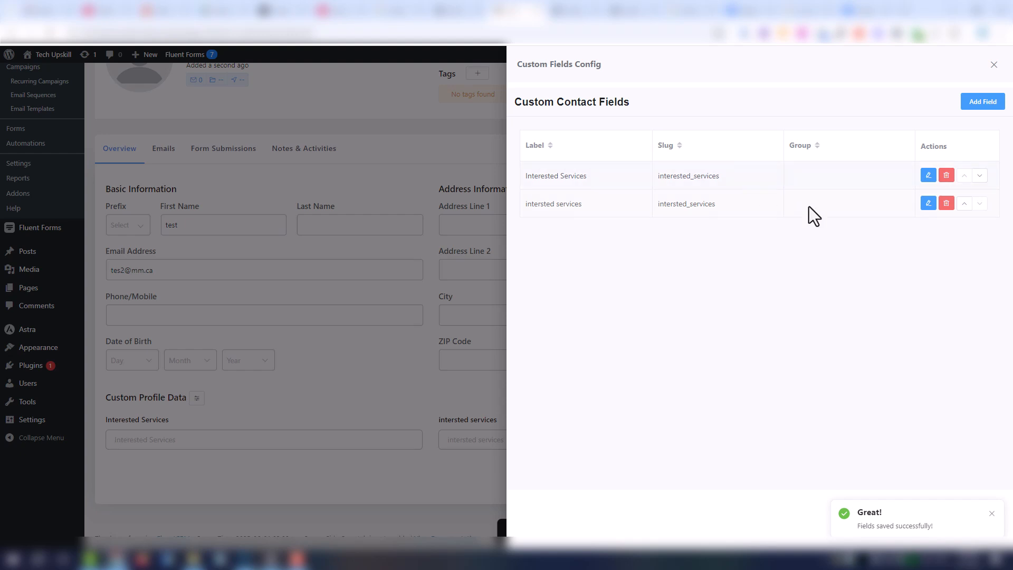
- Delete the misspelled 'intersted services' custom field and close the custom fields panel
left_click(945, 207)
left_click(916, 176)
left_click_drag(531, 195, 796, 219)
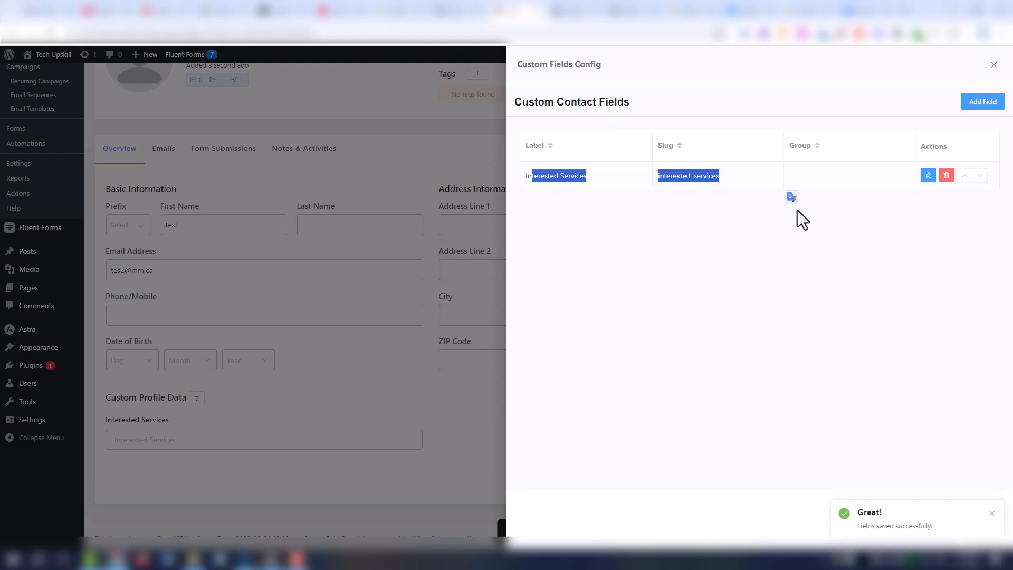
left_click(994, 64)
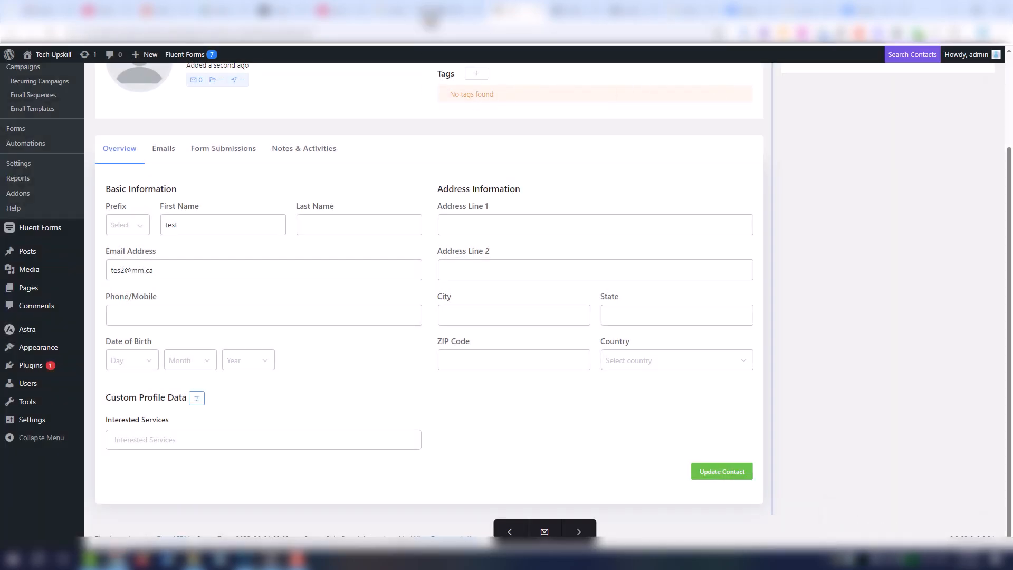
scroll(816, 136, "up", 3)
mouse_move(730, 87)
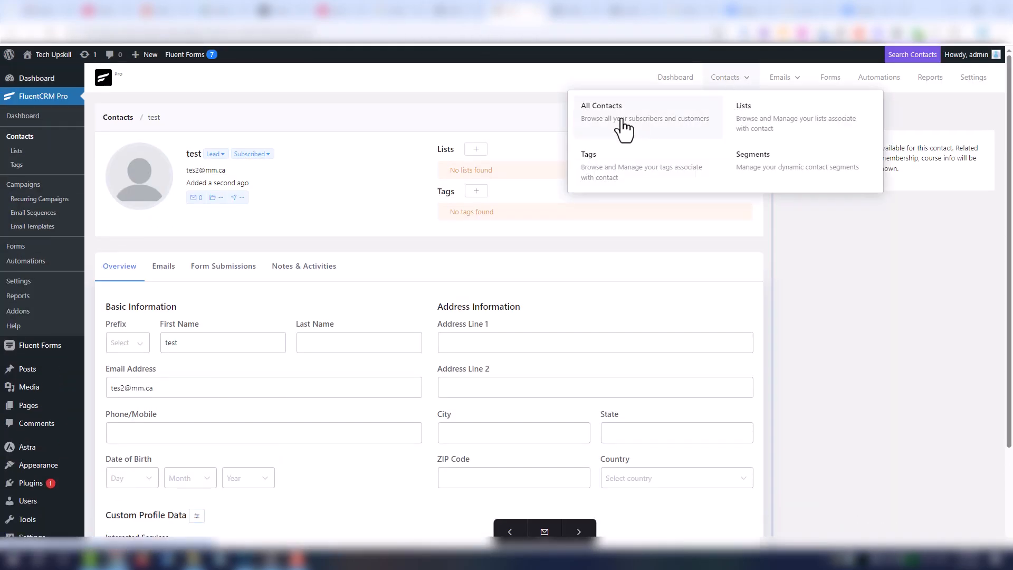
- Bulk-delete the test contact from All Contacts
left_click(592, 128)
left_click(105, 211)
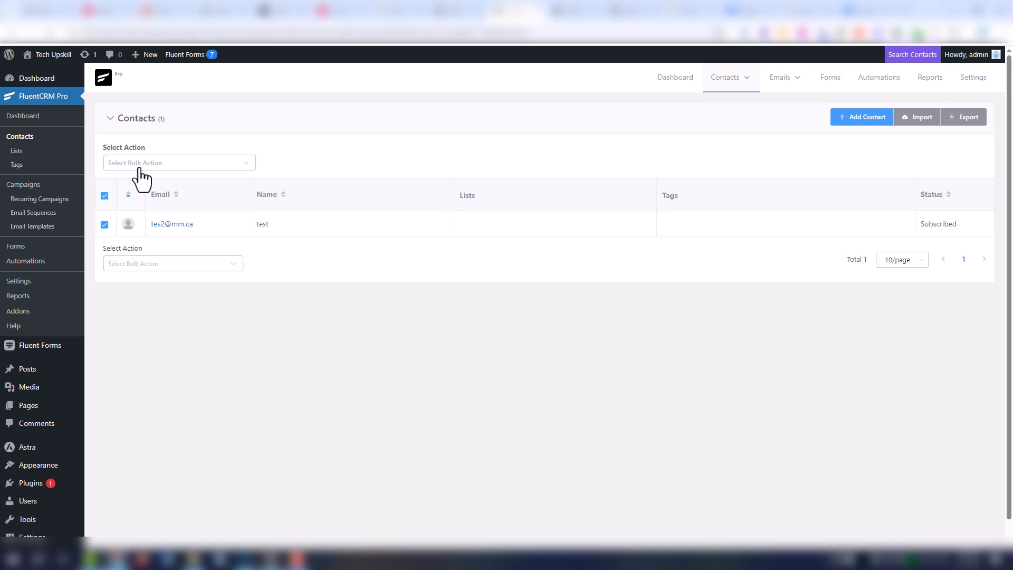
left_click(140, 169)
left_click(181, 302)
left_click(311, 164)
left_click(323, 134)
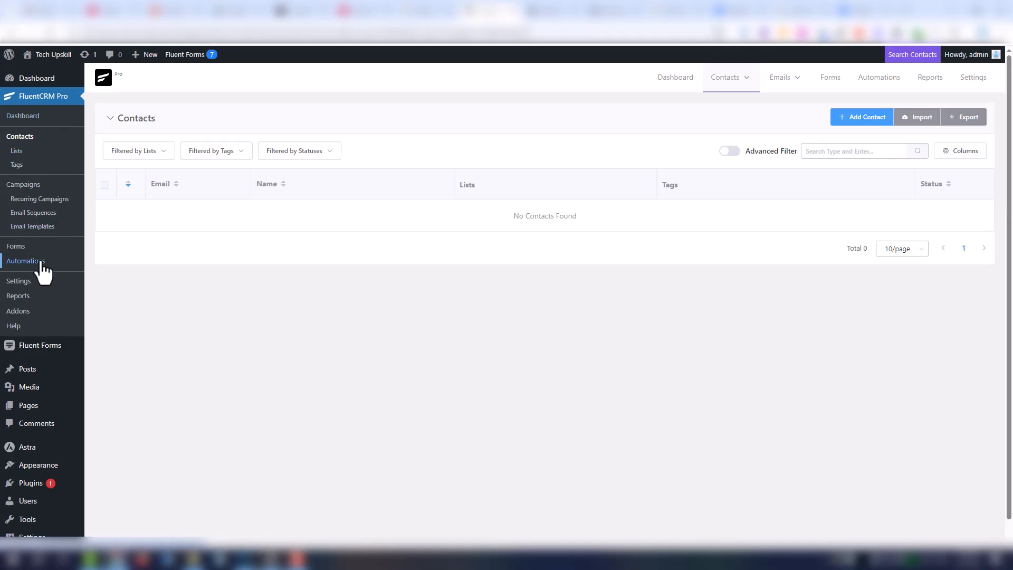
- Start a new automation from scratch triggered by a Fluent Forms New Form Submission
left_click(42, 272)
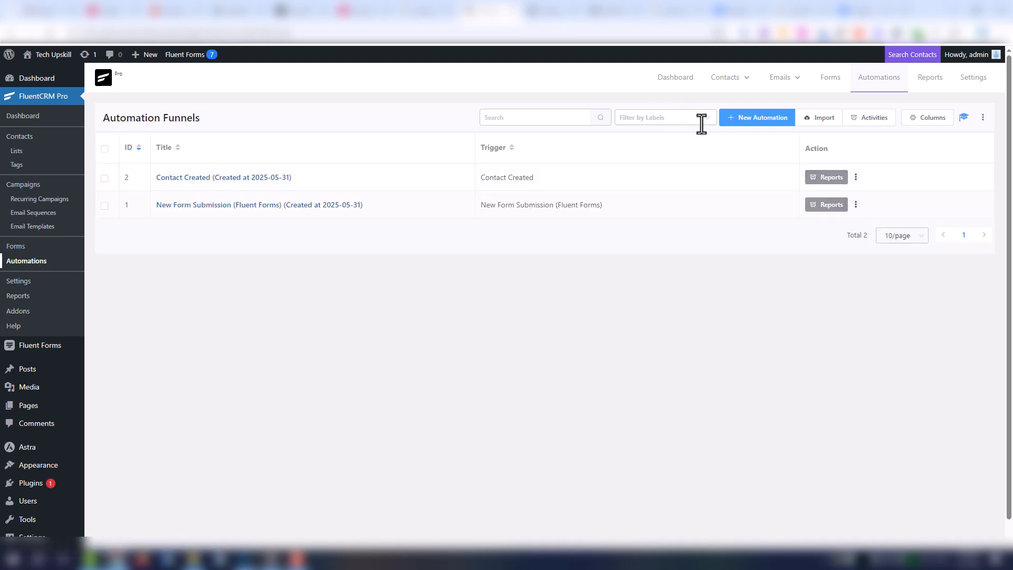
left_click(774, 119)
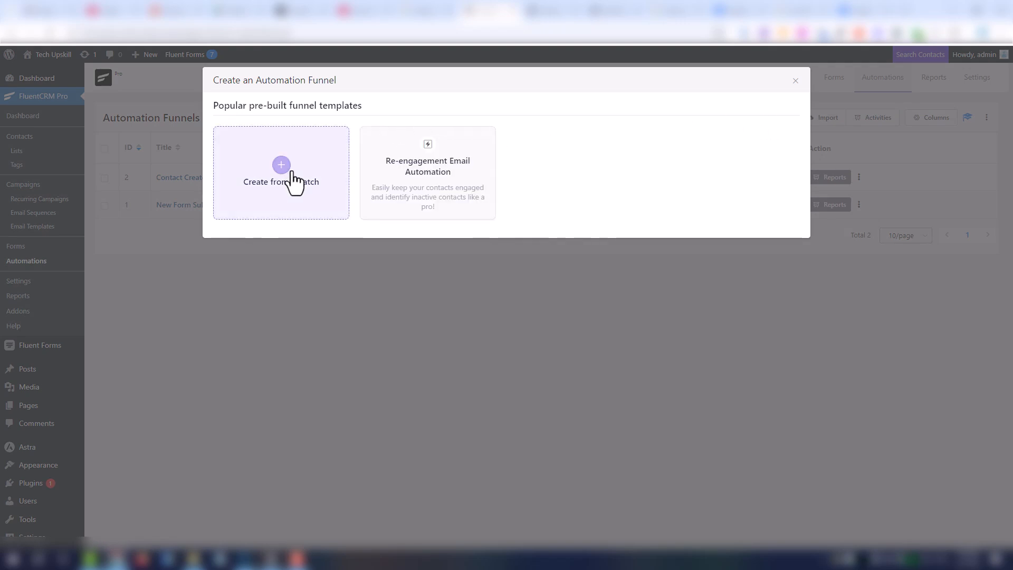
left_click(294, 182)
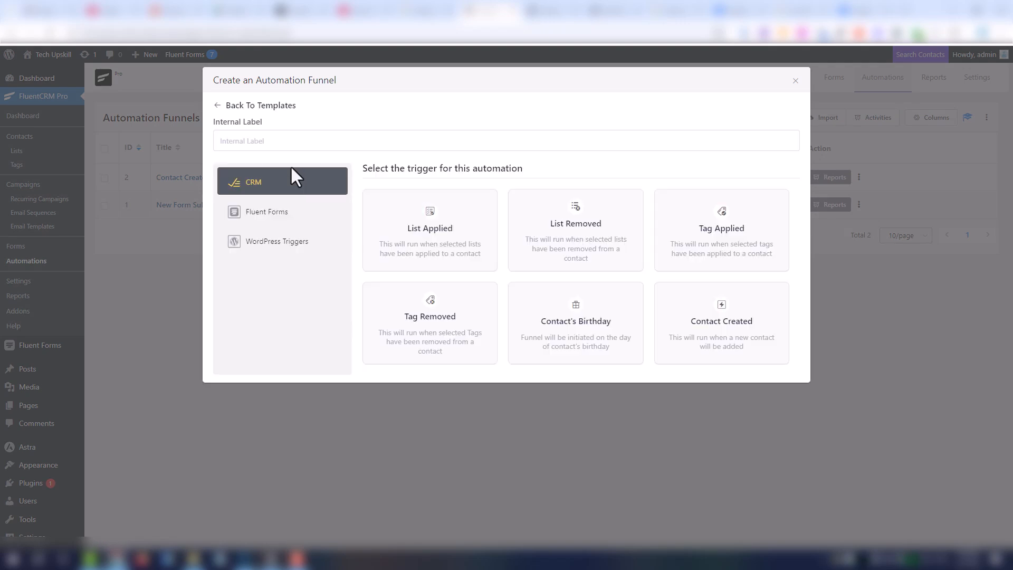
left_click(295, 211)
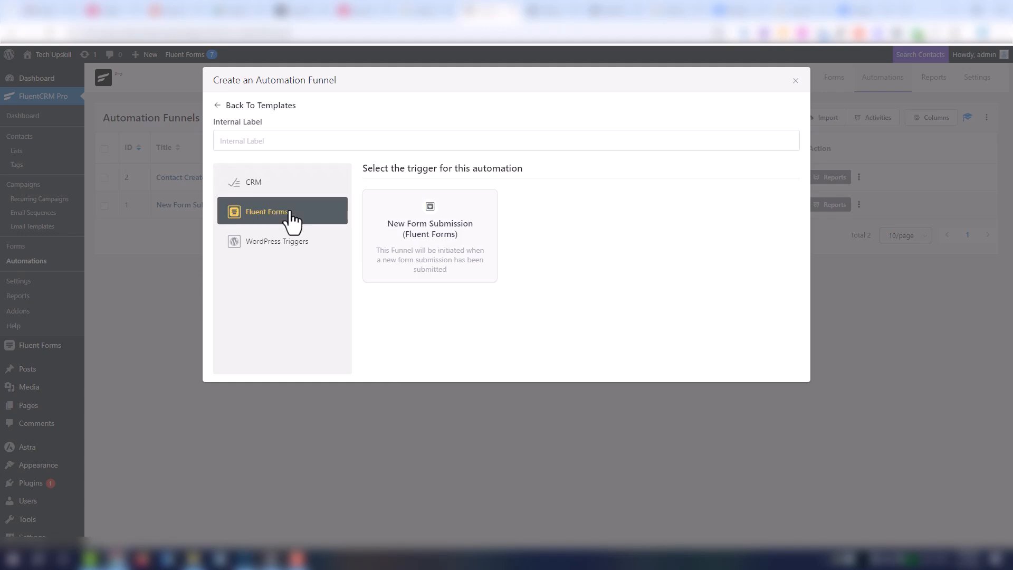
left_click(394, 226)
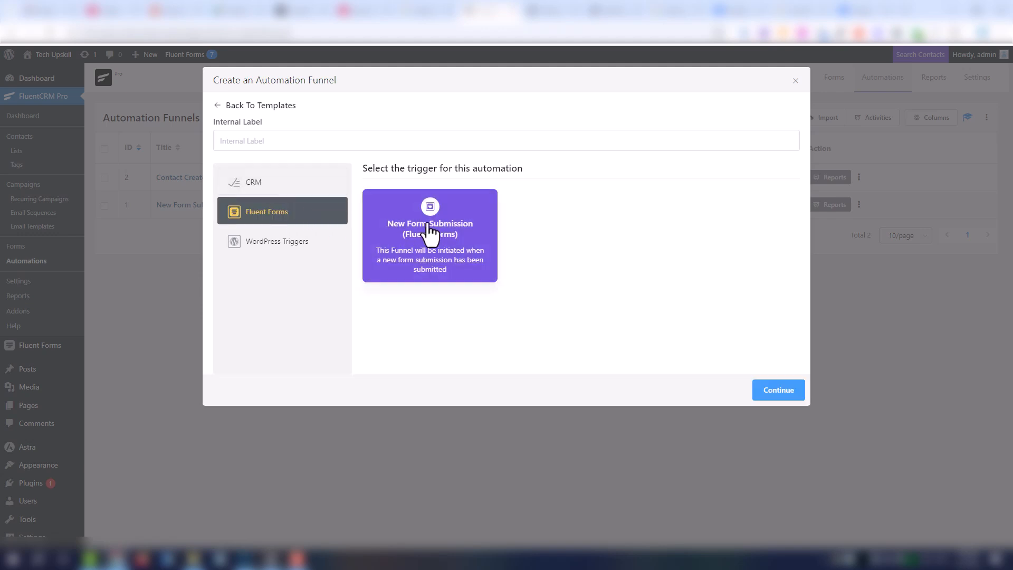
left_click(783, 398)
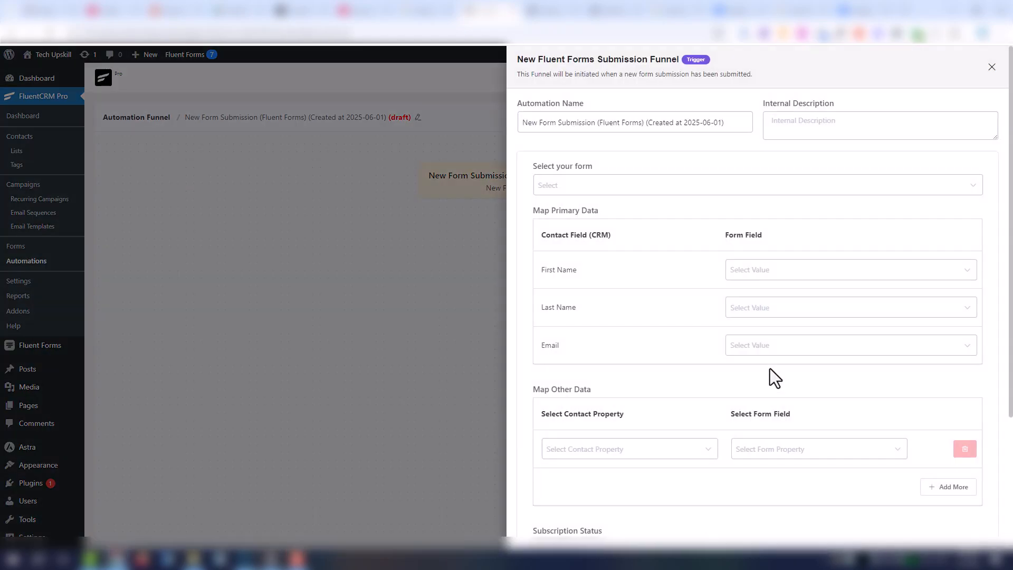
- Name it 'Create Contant from Form', pick the Save contact with list and tags form, and map first name and email
triple_click(575, 123)
type("Create ")
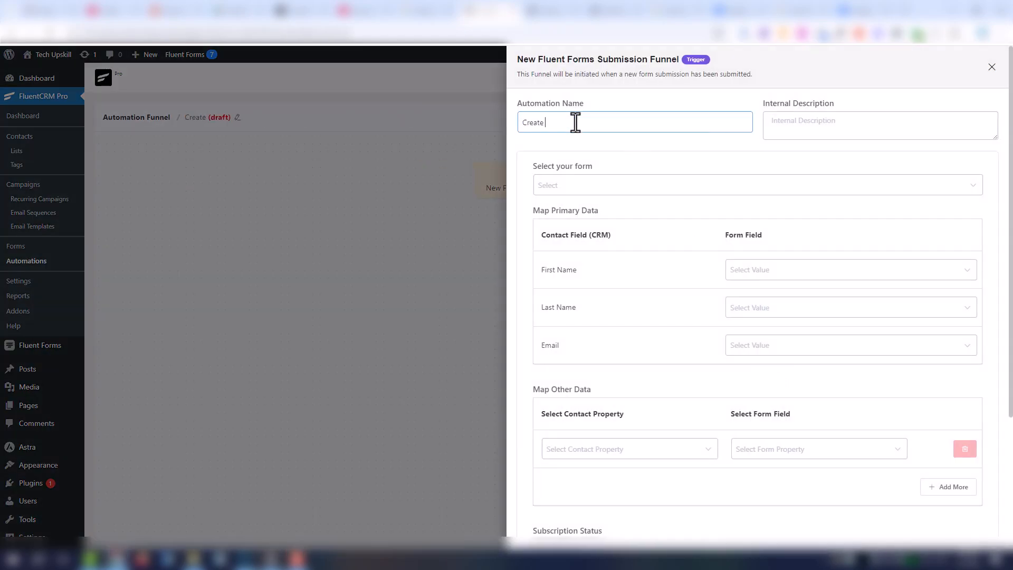
type("Contant from Form")
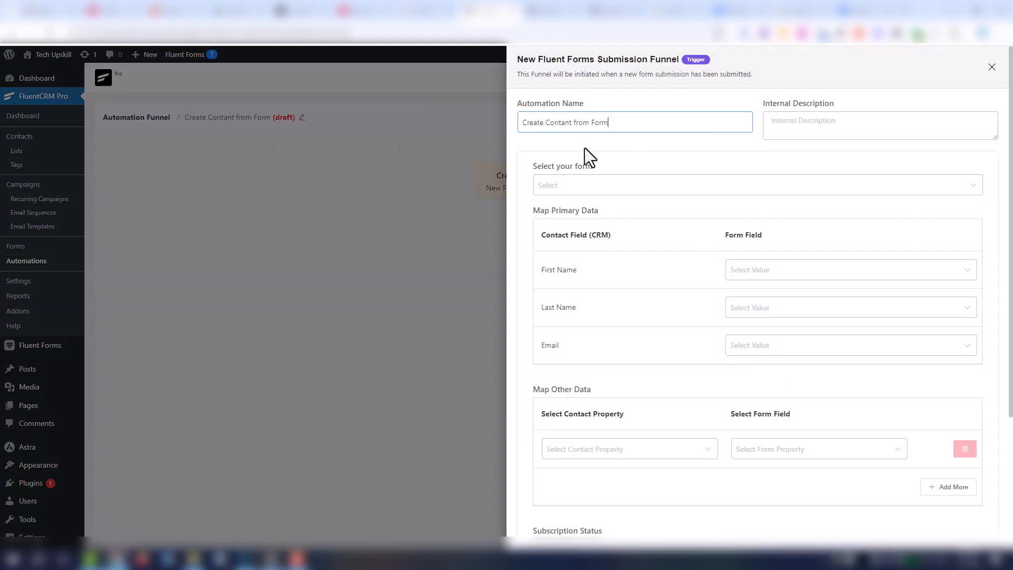
left_click(609, 193)
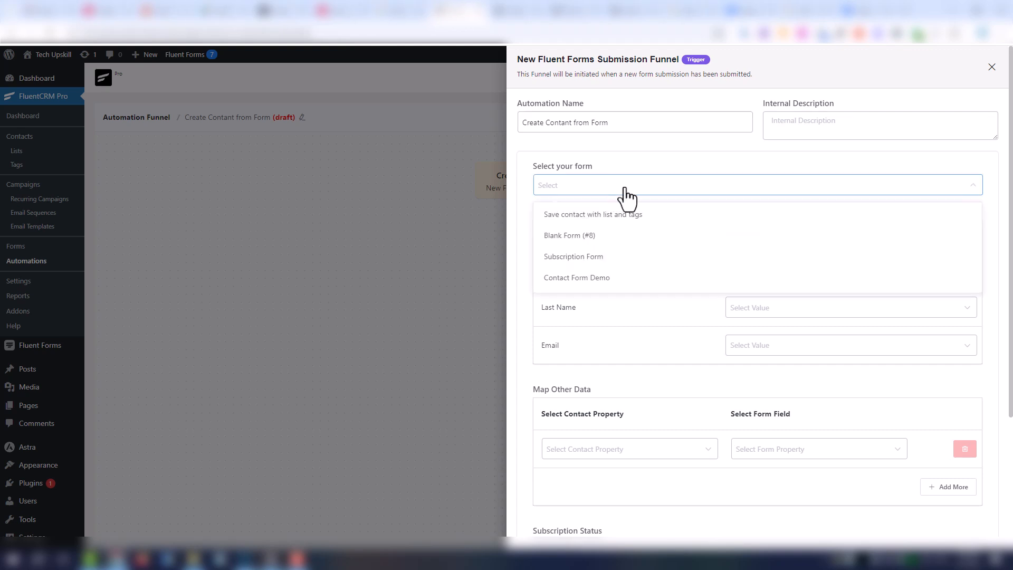
left_click(646, 214)
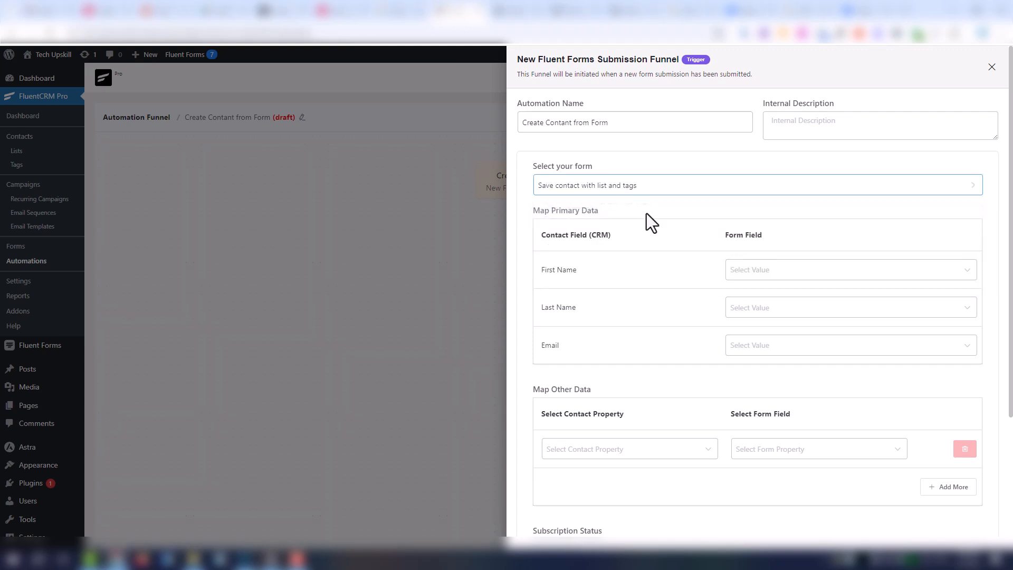
left_click(763, 280)
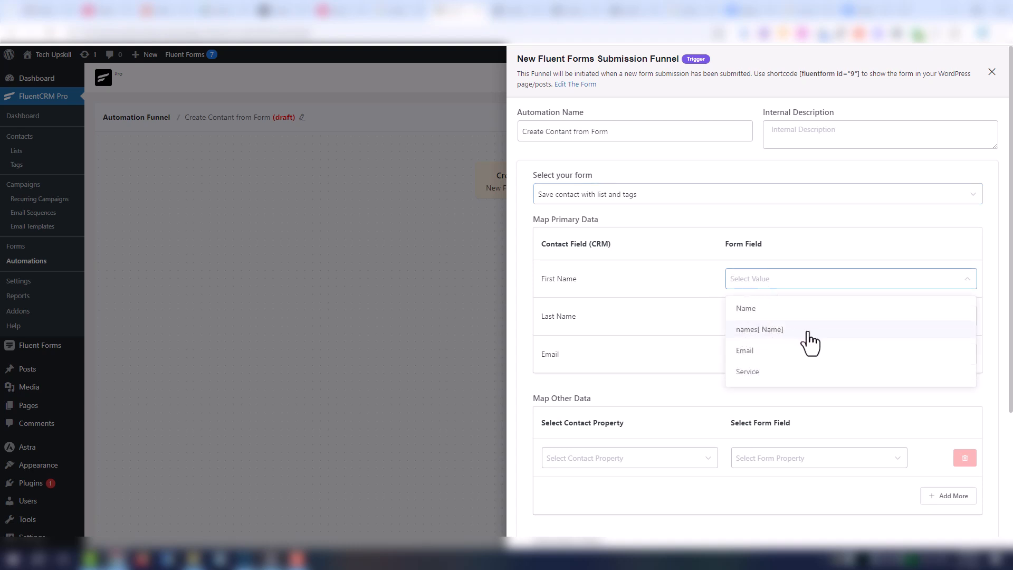
left_click(810, 332)
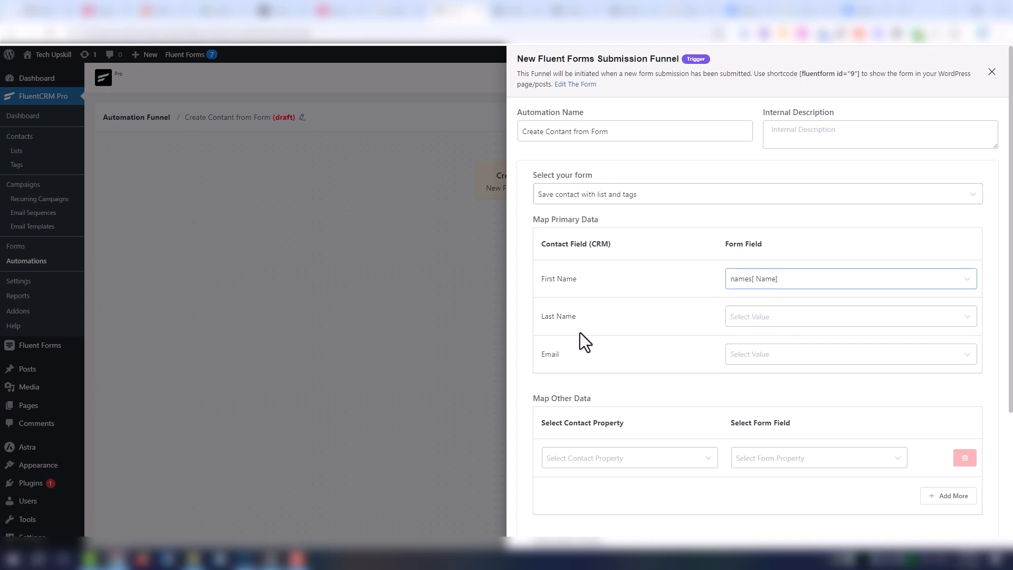
left_click(794, 355)
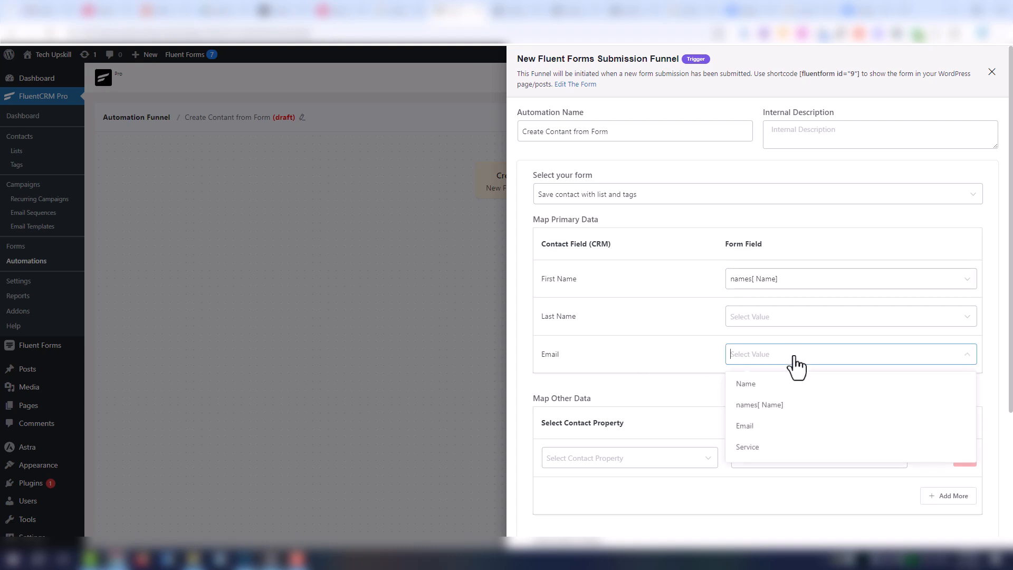
left_click(774, 427)
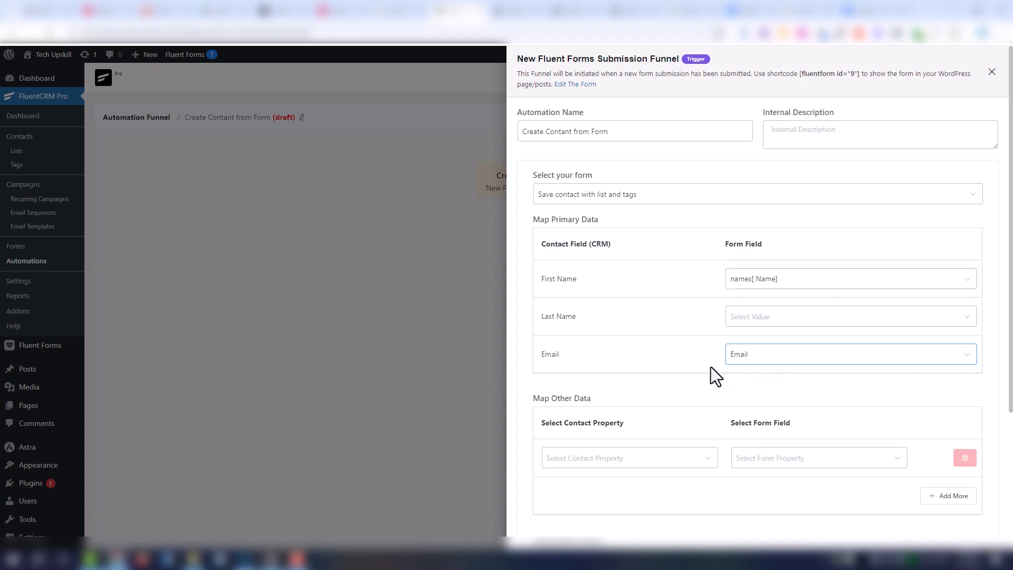
- Map Interested Services to the Service field and save the trigger settings
scroll(662, 402, "down", 2)
left_click(664, 357)
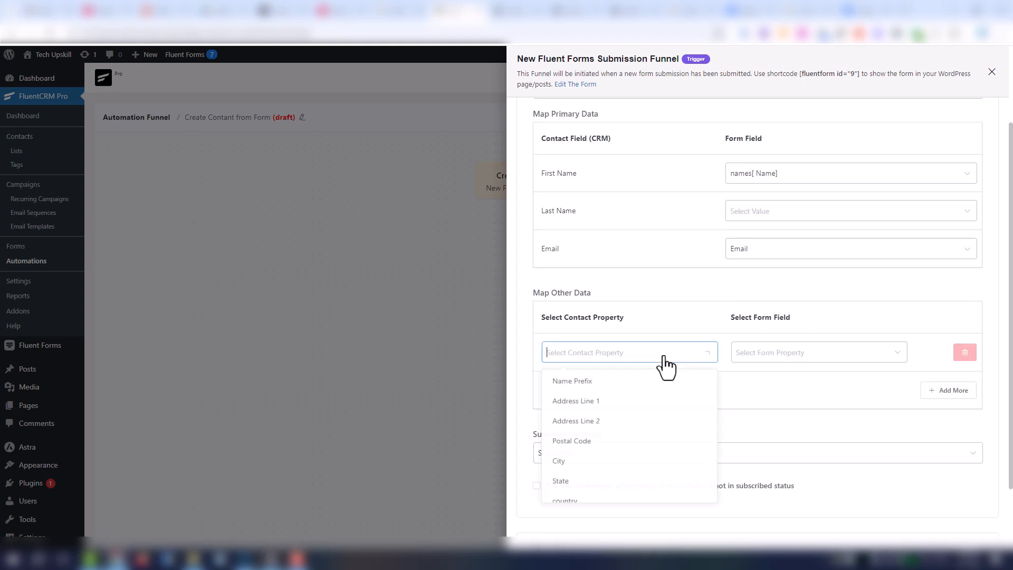
scroll(662, 425, "down", 2)
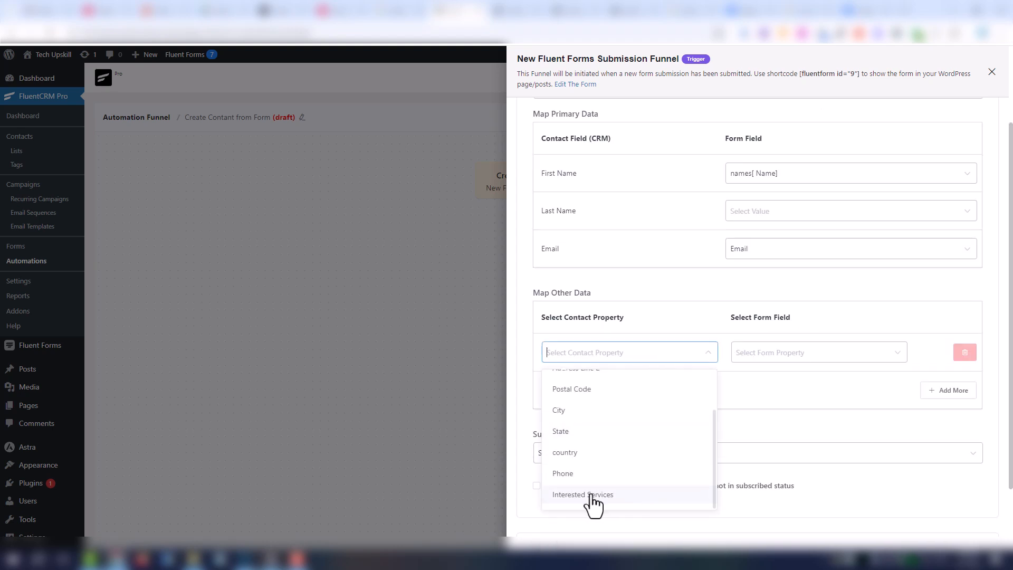
left_click(633, 495)
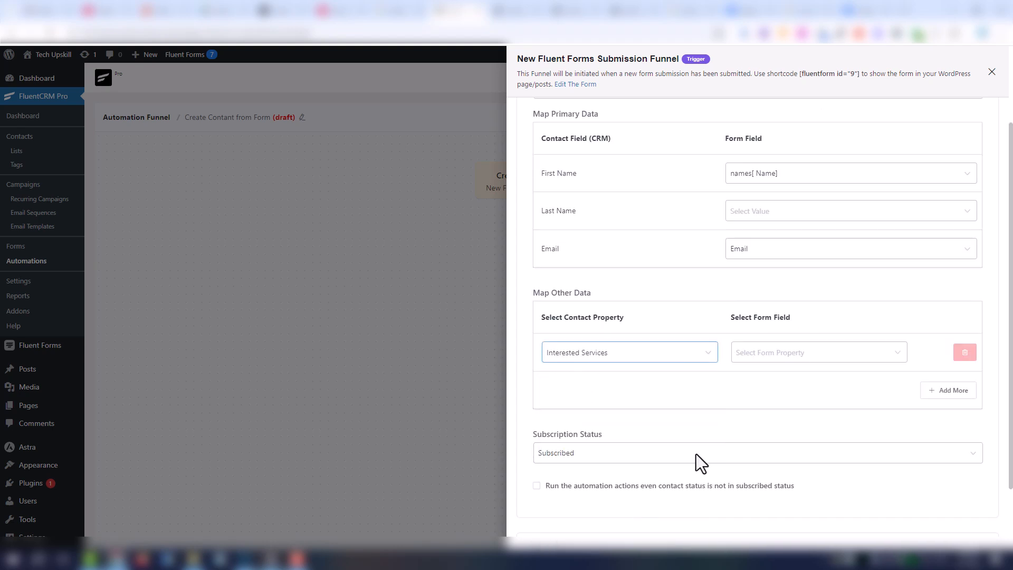
left_click(802, 354)
left_click(779, 453)
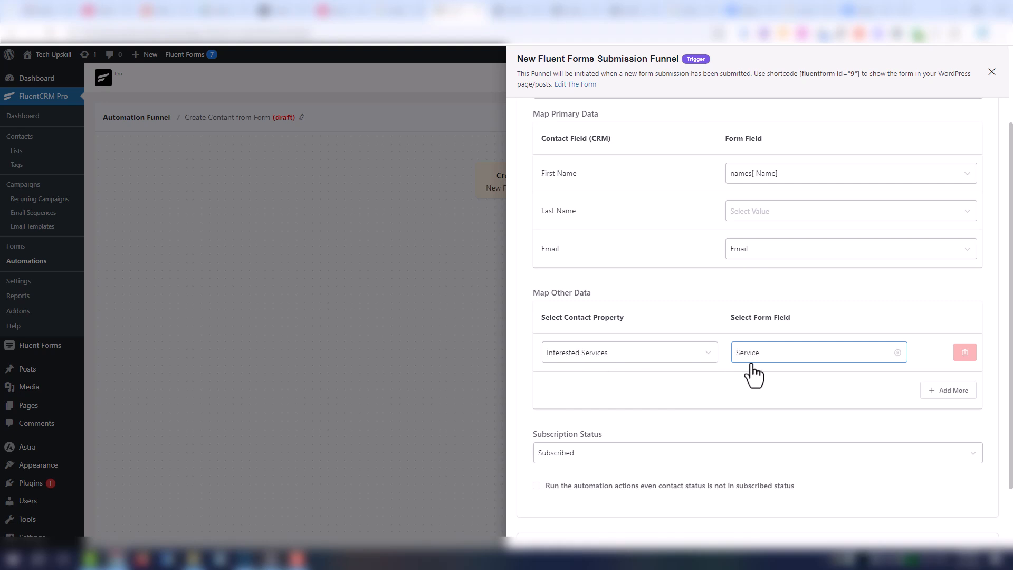
scroll(817, 425, "down", 3)
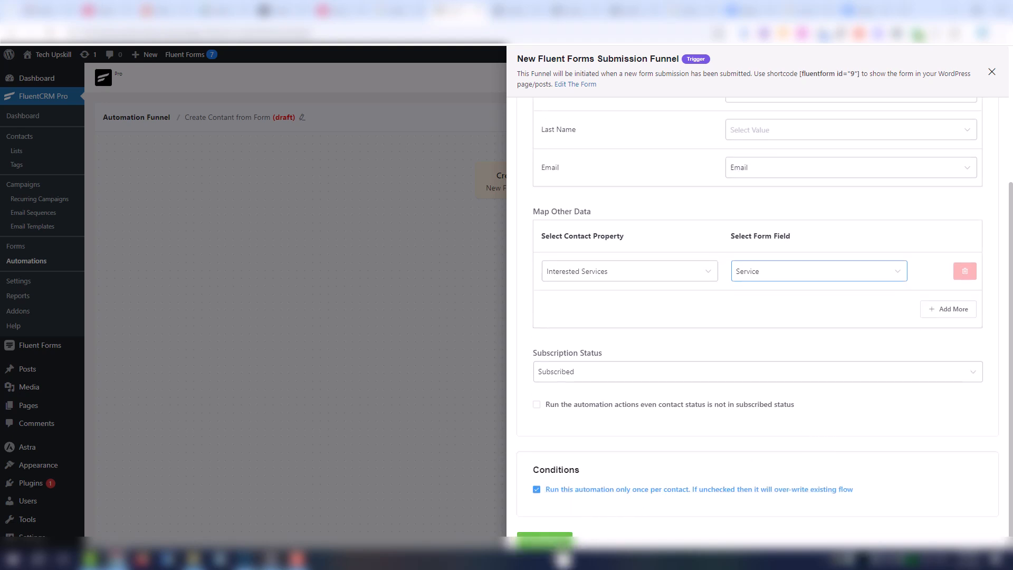
left_click(546, 539)
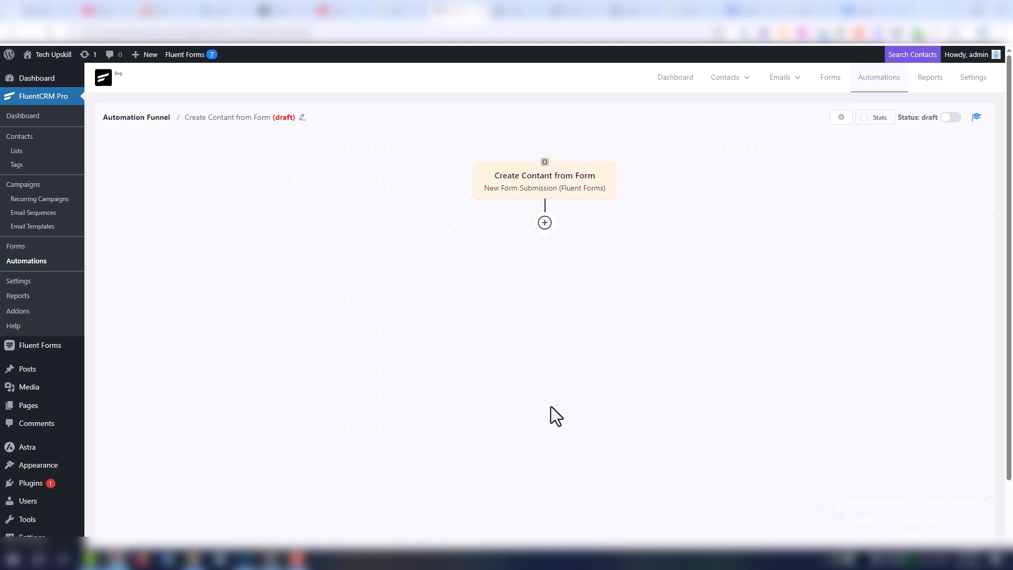
- Add an Apply List action as the funnel's first step after the trigger
left_click(545, 223)
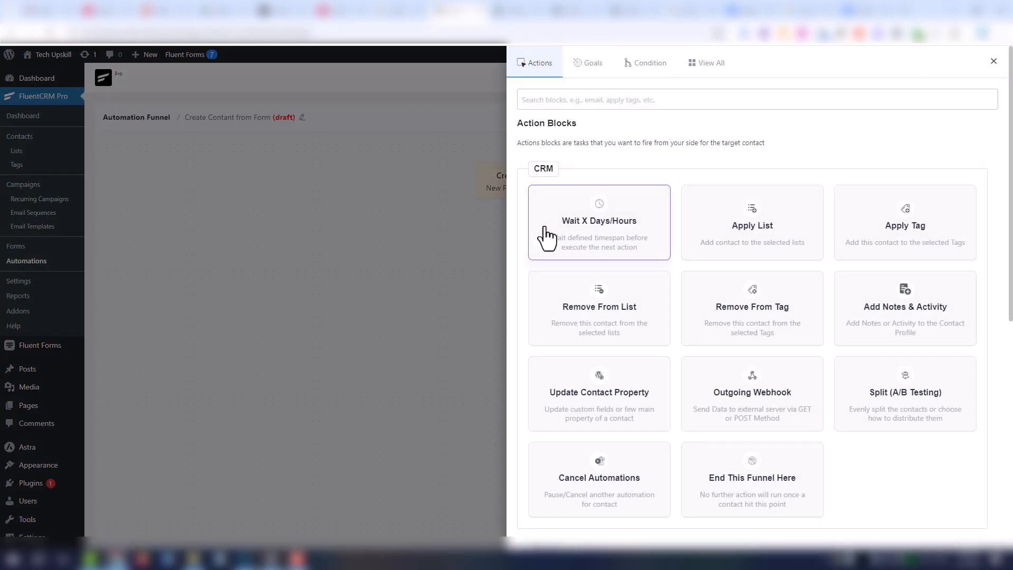
left_click(730, 233)
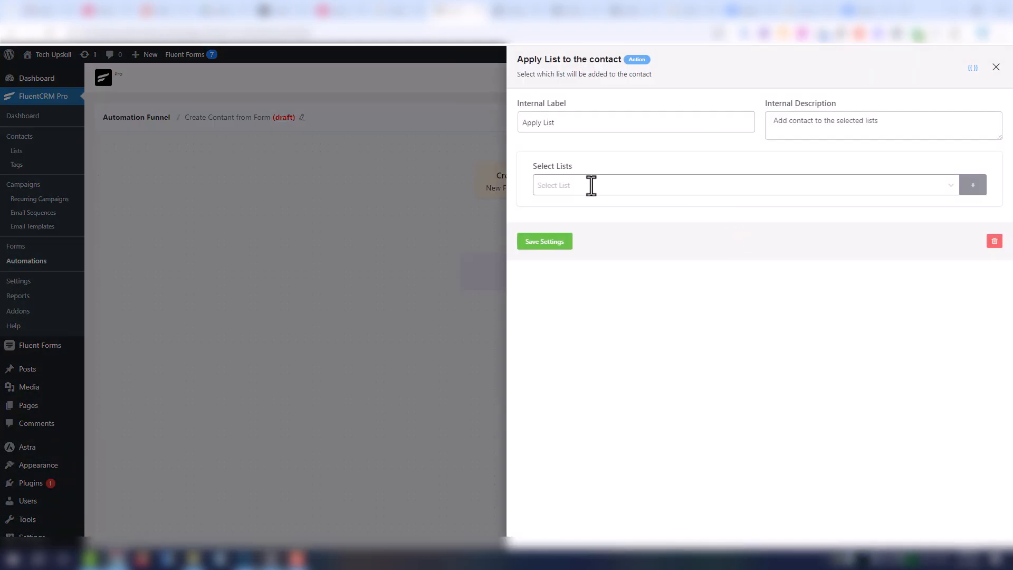
double_click(580, 123)
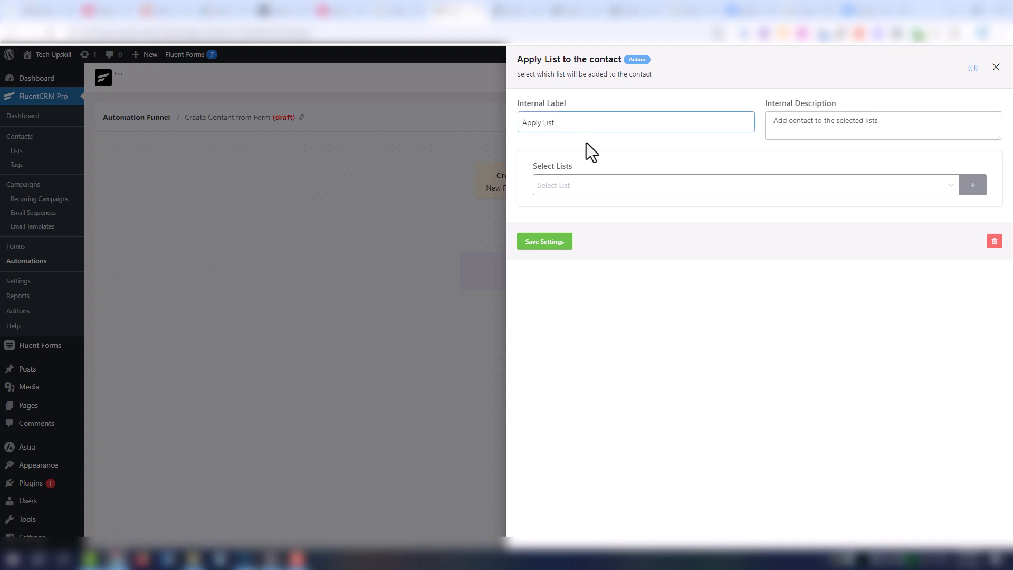
- Create a new 'Customers' contact list, apply it to the step, and save the settings
left_click(822, 187)
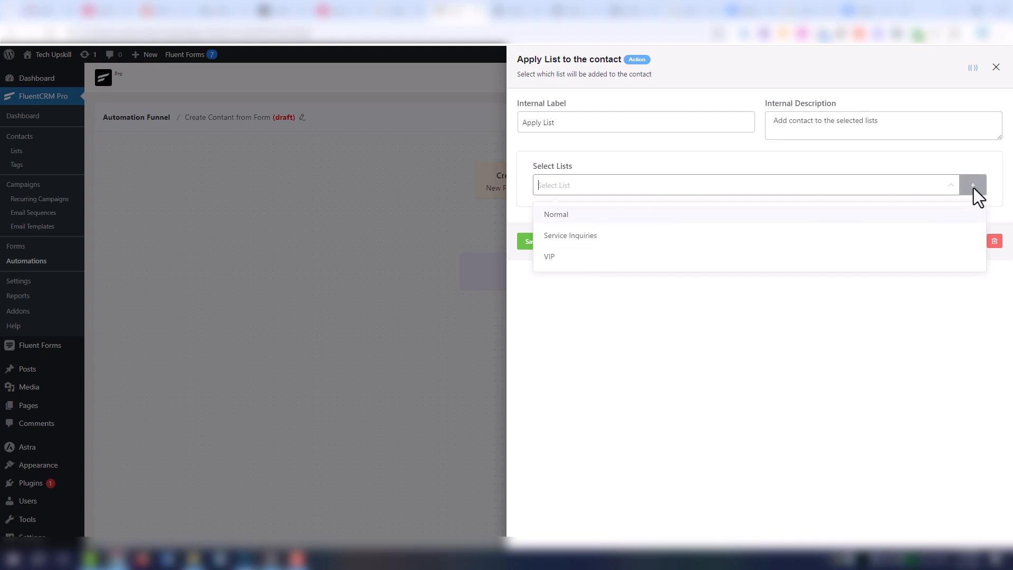
left_click(974, 188)
left_click(973, 185)
left_click(900, 182)
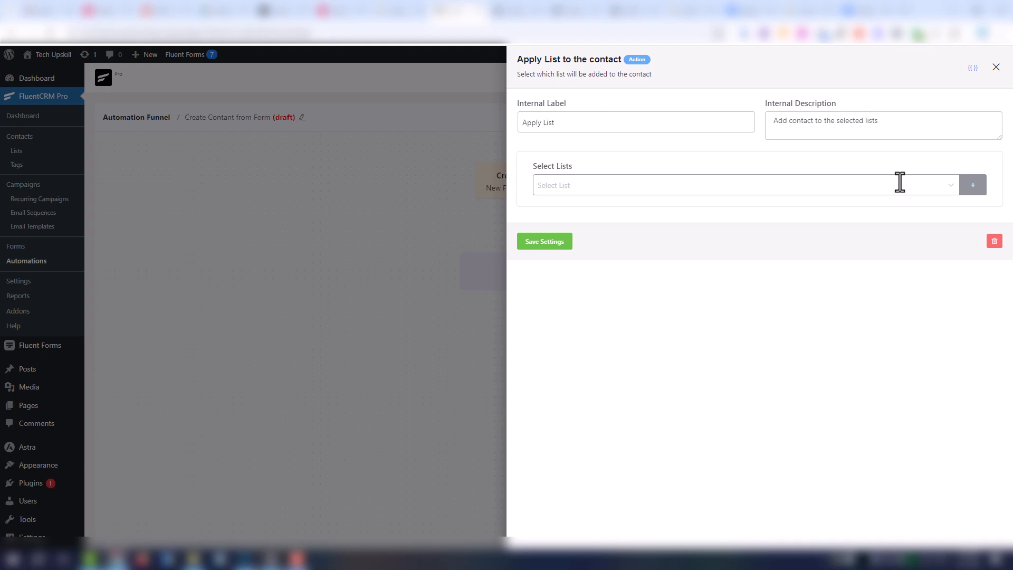
left_click(900, 182)
type("Customers")
left_click(972, 184)
left_click(972, 185)
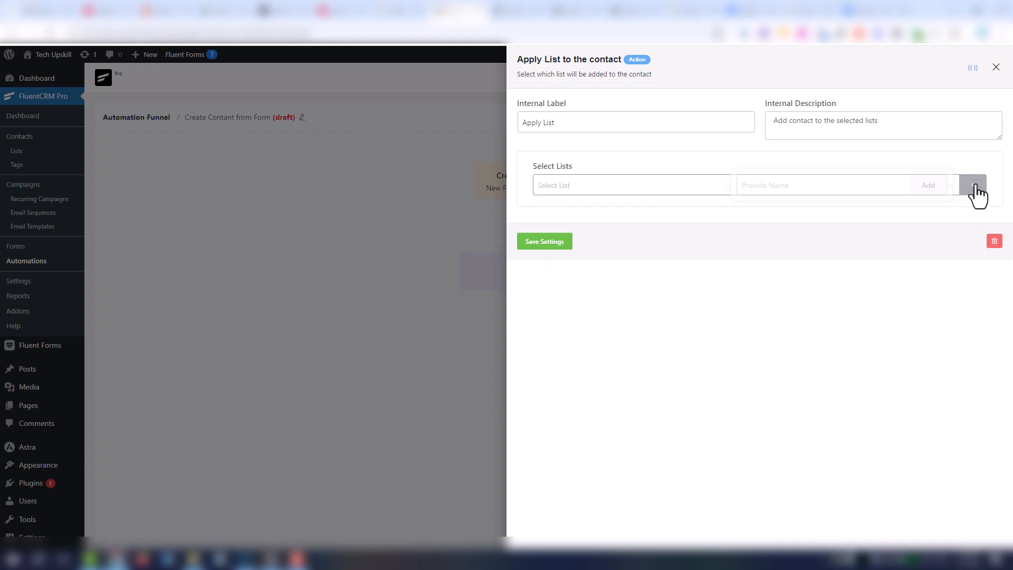
left_click(870, 188)
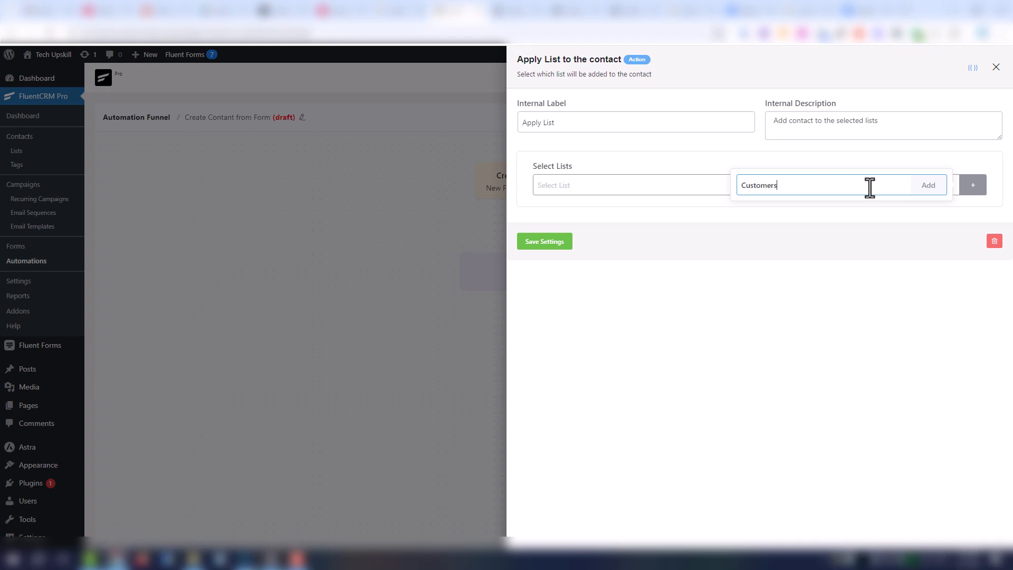
type("Customers")
left_click(930, 193)
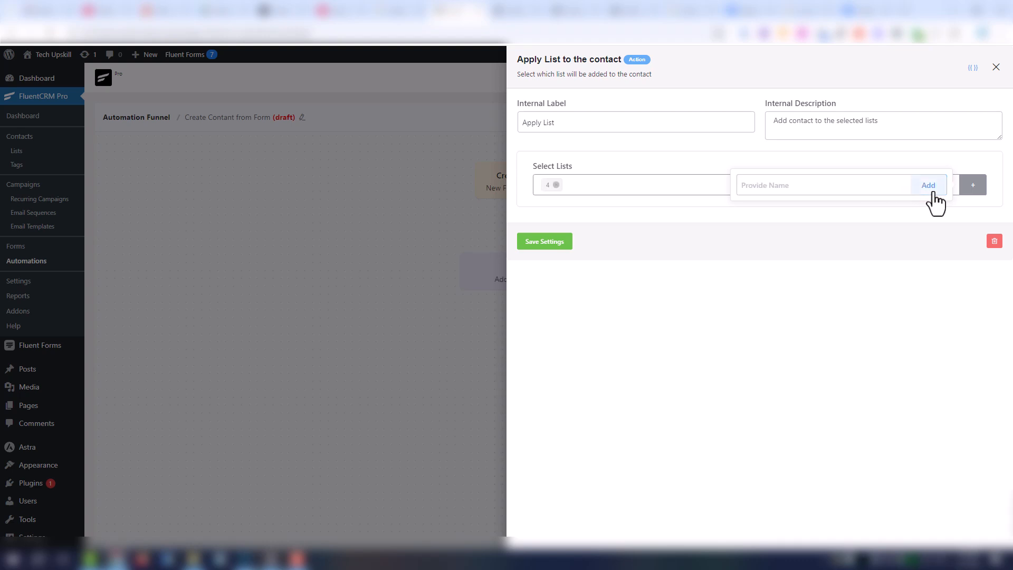
left_click(607, 206)
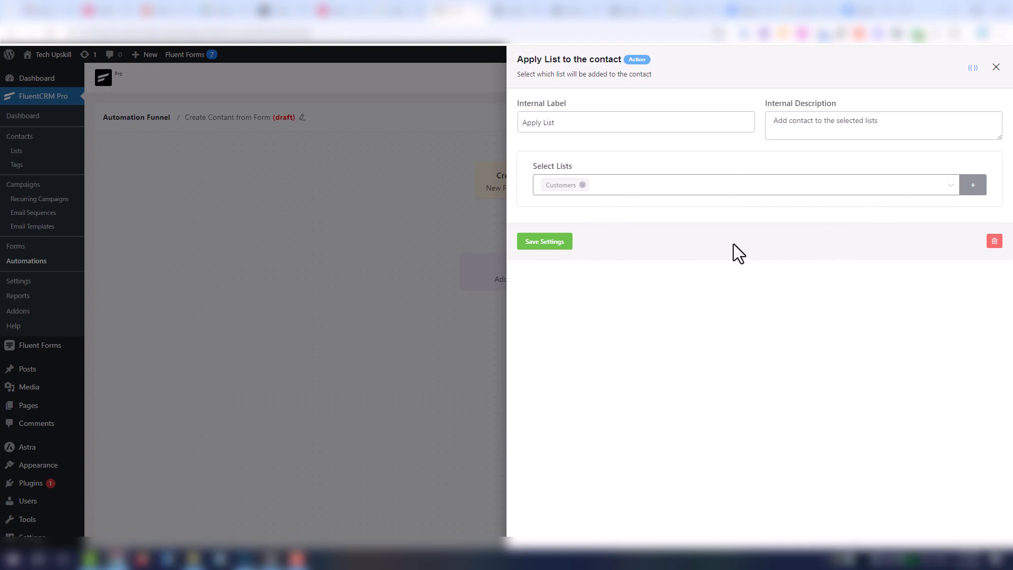
left_click(553, 246)
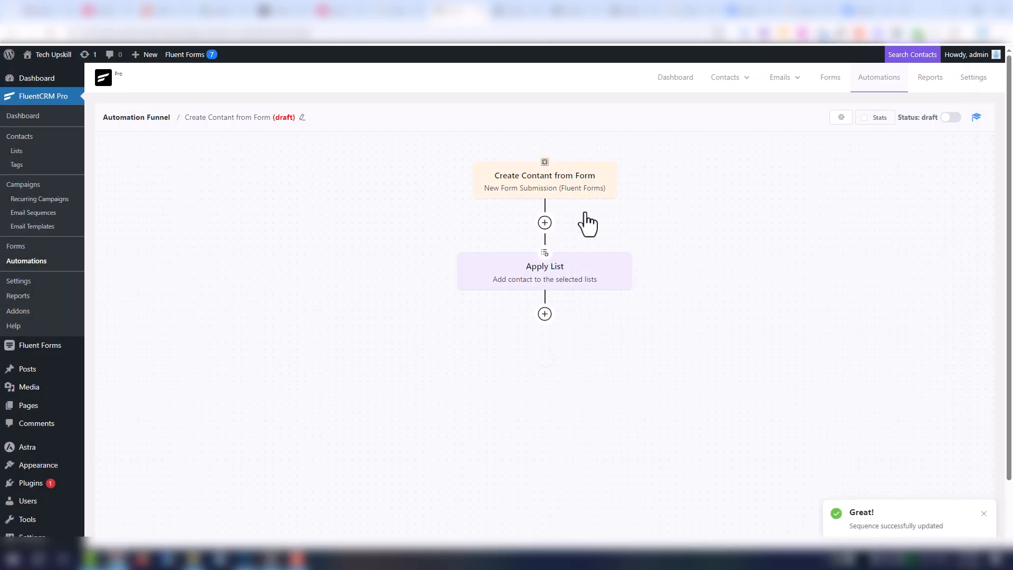
- Add a yes/no condition after Apply List testing that Interested Services equals a value
left_click(544, 314)
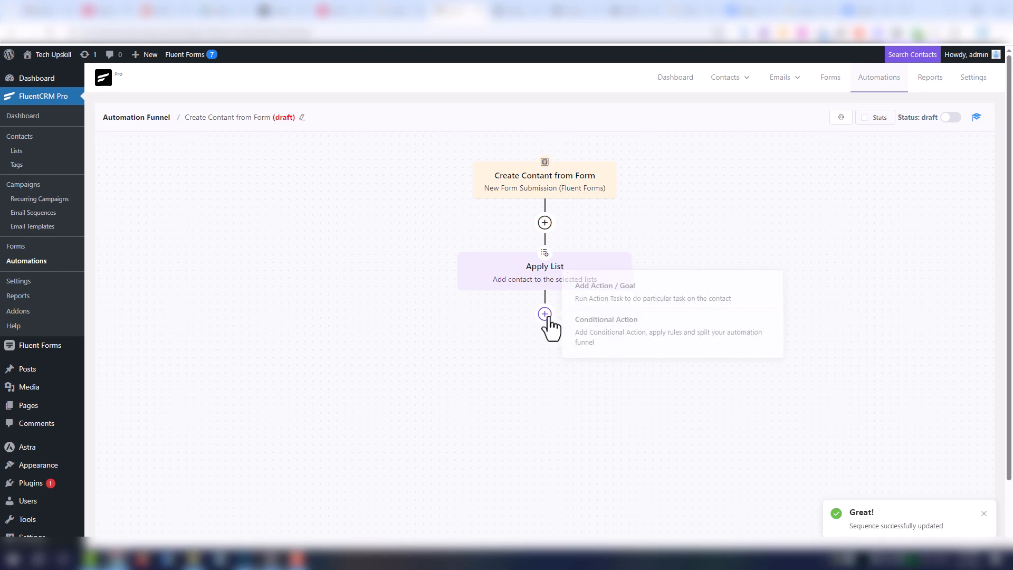
left_click(591, 332)
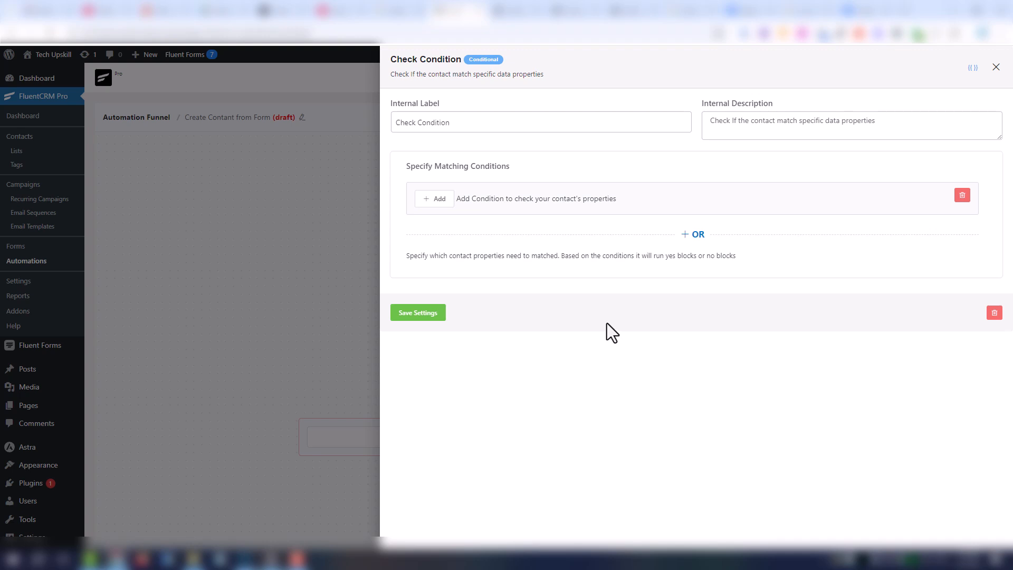
left_click(449, 207)
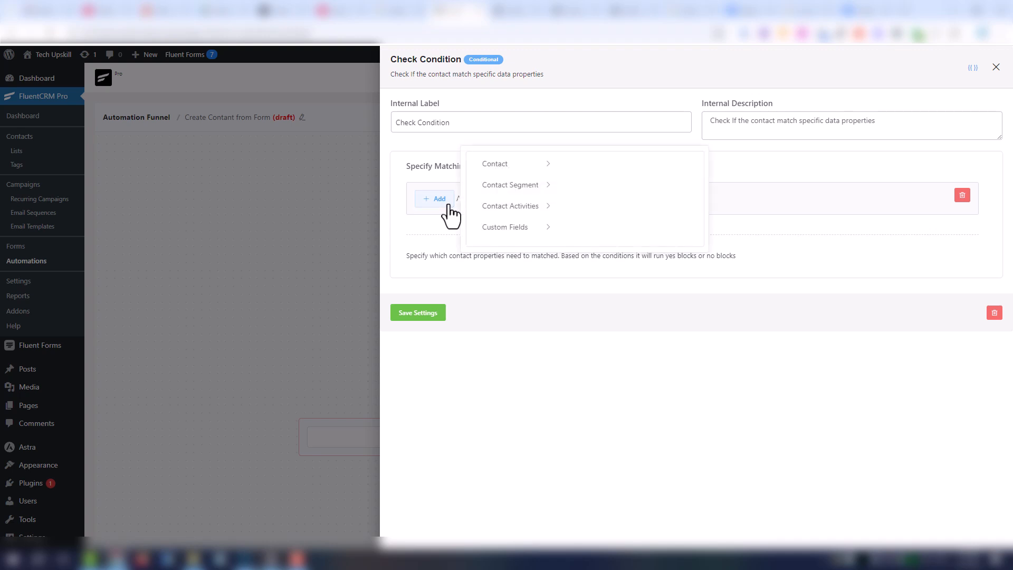
left_click(527, 232)
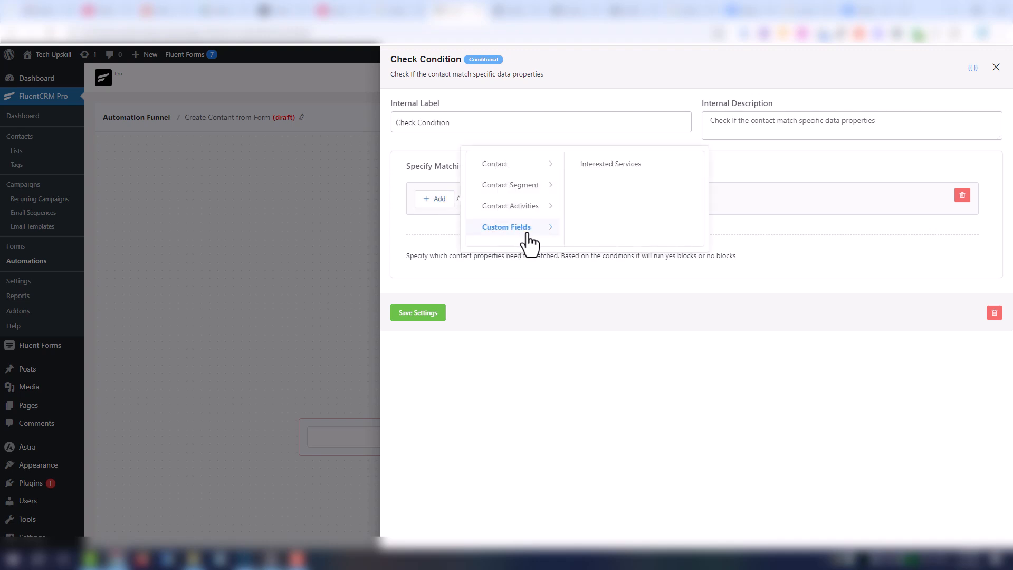
left_click(592, 174)
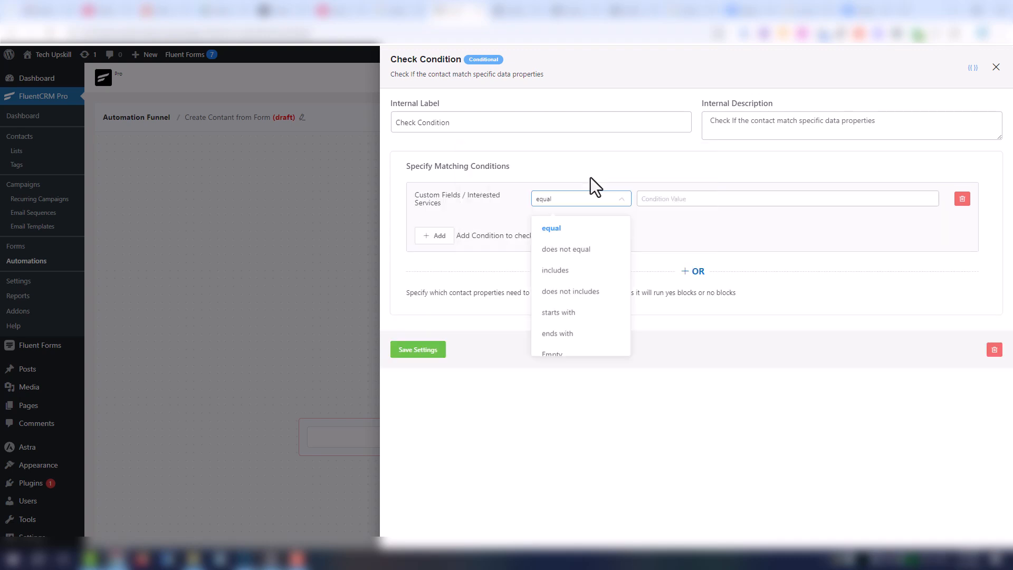
left_click(563, 230)
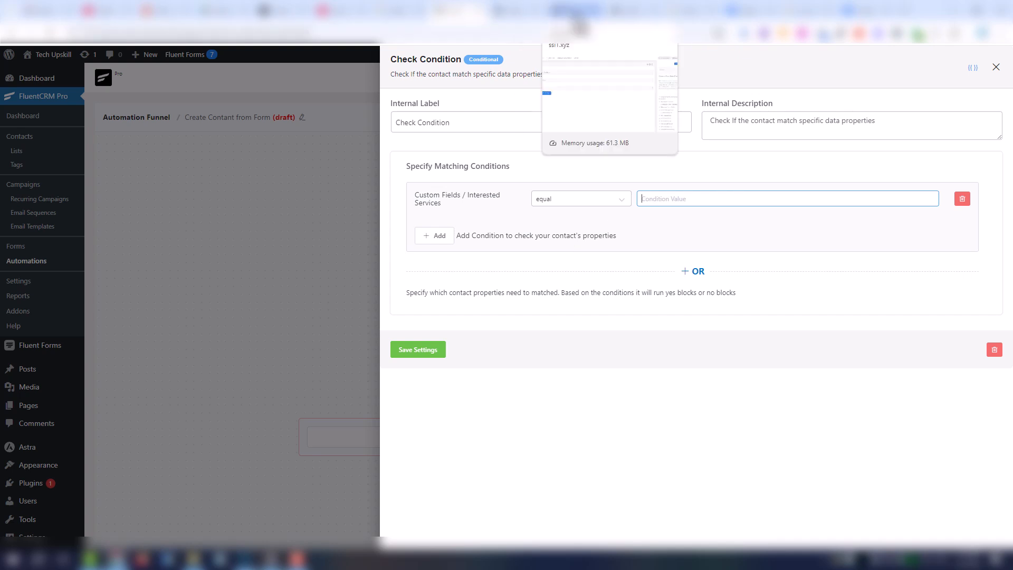
- Take the Logo option from the form's Service field as the condition value and save
left_click(576, 11)
left_click(132, 66)
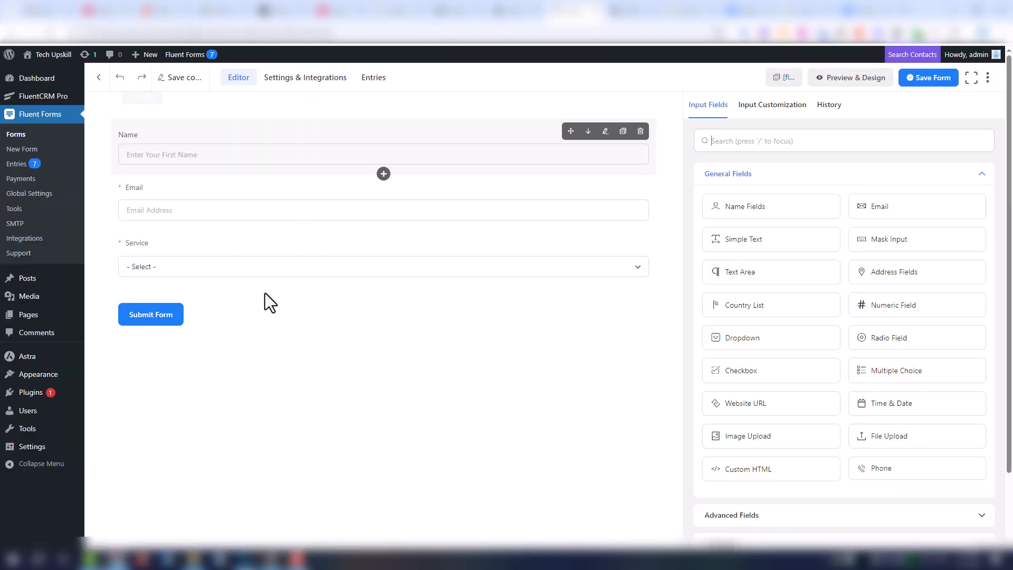
left_click(221, 259)
left_click(756, 359)
double_click(751, 359)
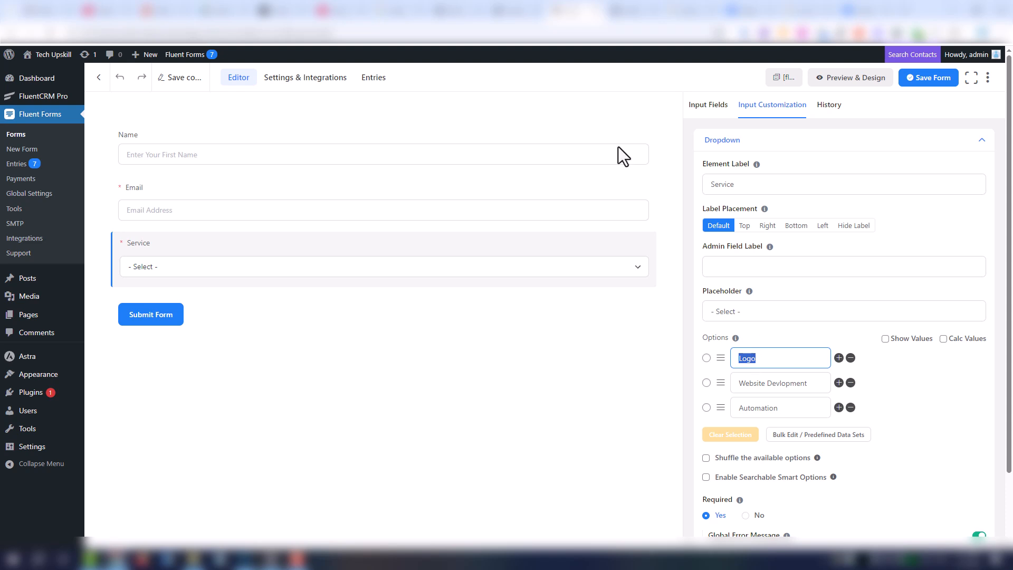
left_click(519, 11)
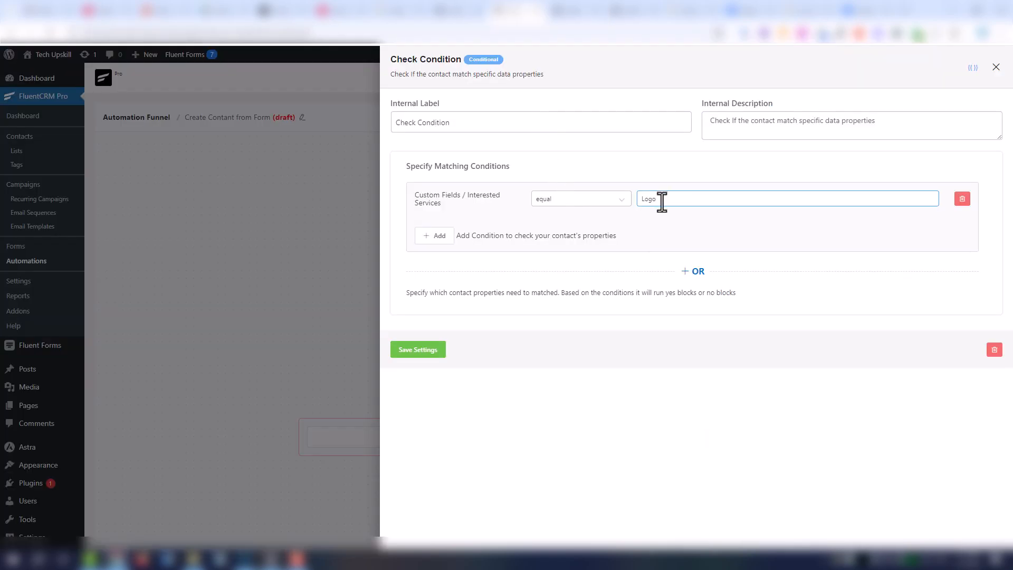
left_click(432, 350)
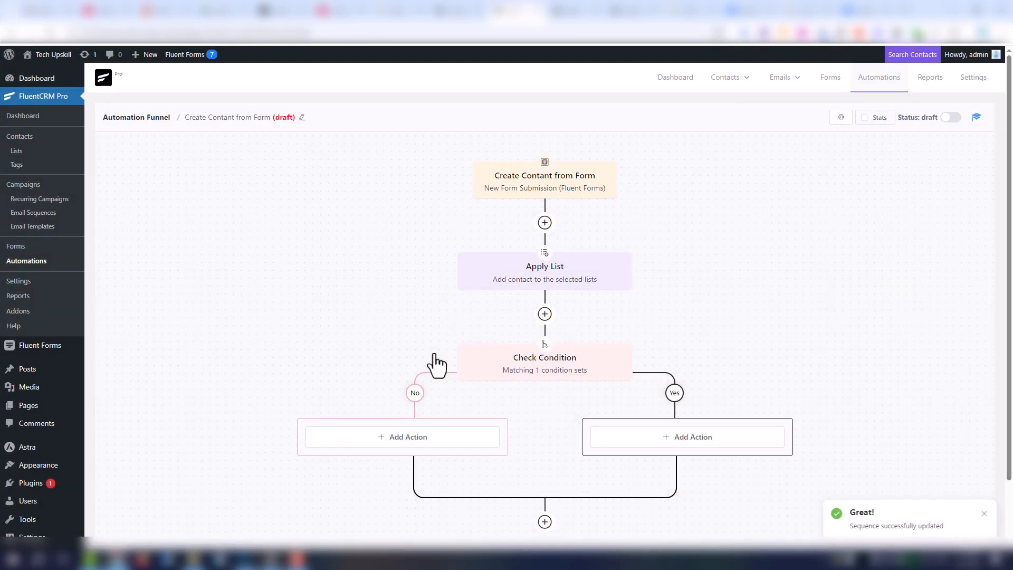
- Rename the condition step to 'Check Condition if equal Logo' and save
left_click(545, 375)
left_click(481, 127)
type("ition if")
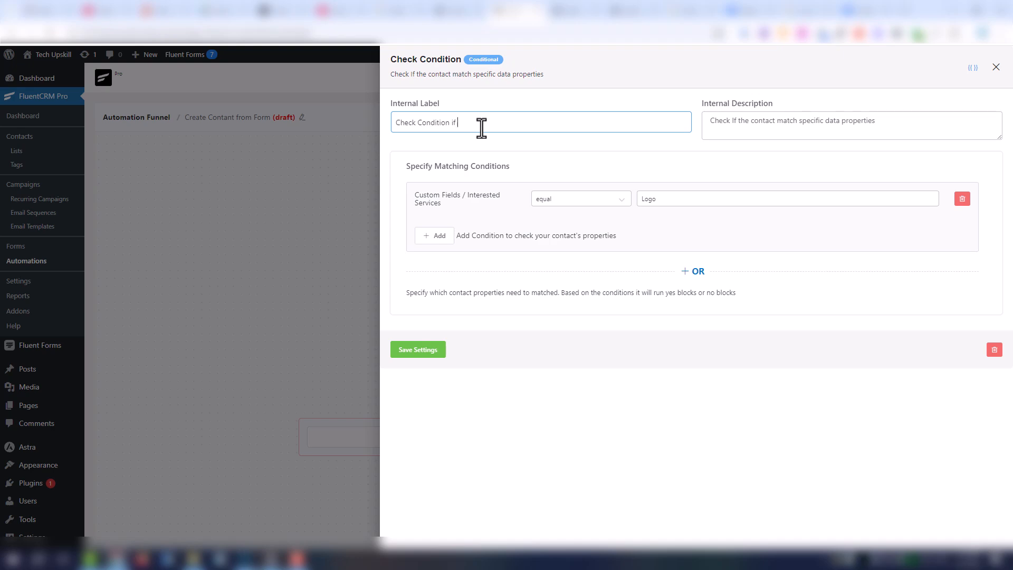
type(" equal Logo")
left_click(437, 349)
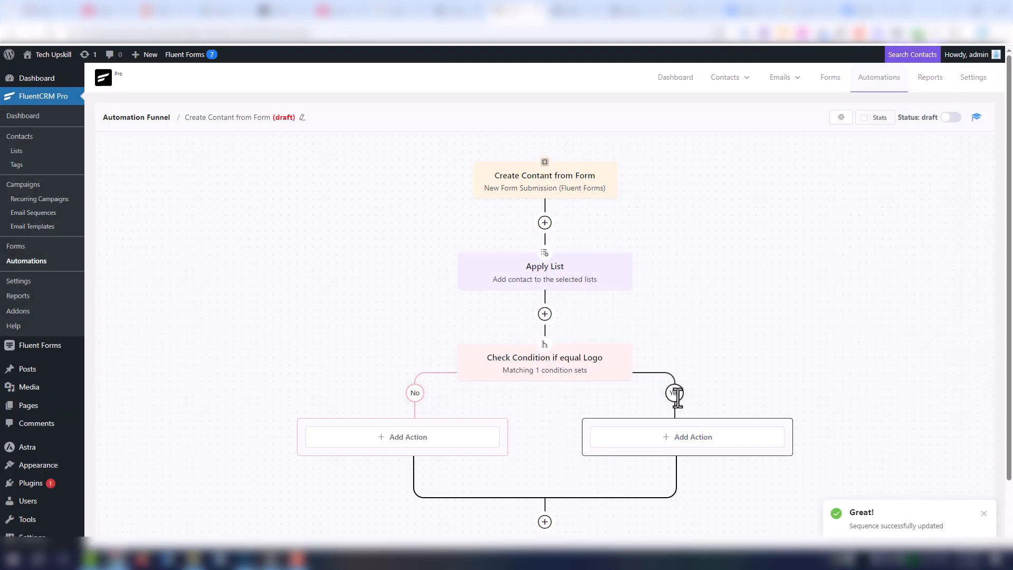
- Add an 'Apply Tag Logo' step on the Yes branch using a newly created Logo tag, and save
left_click(679, 438)
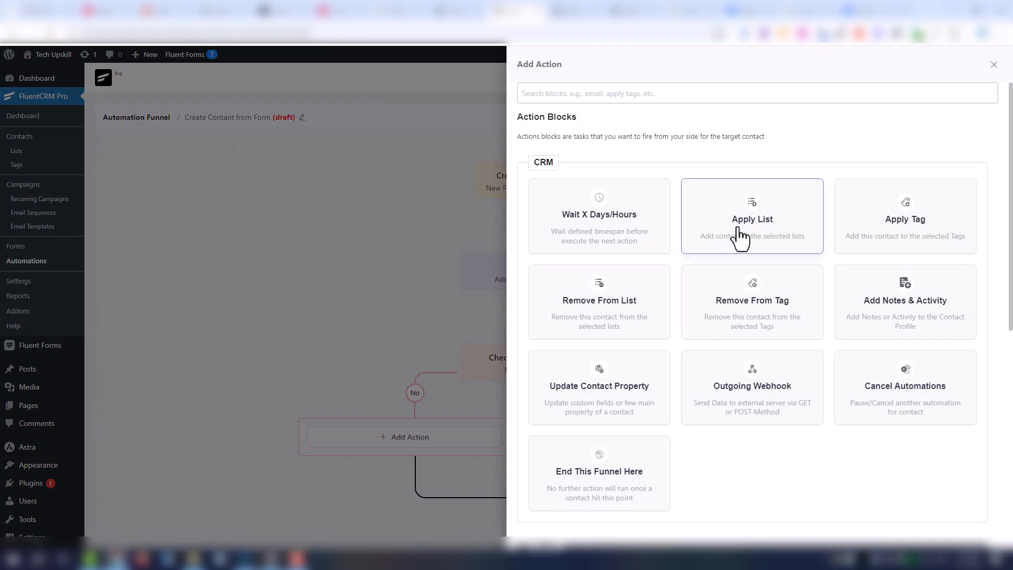
left_click(874, 228)
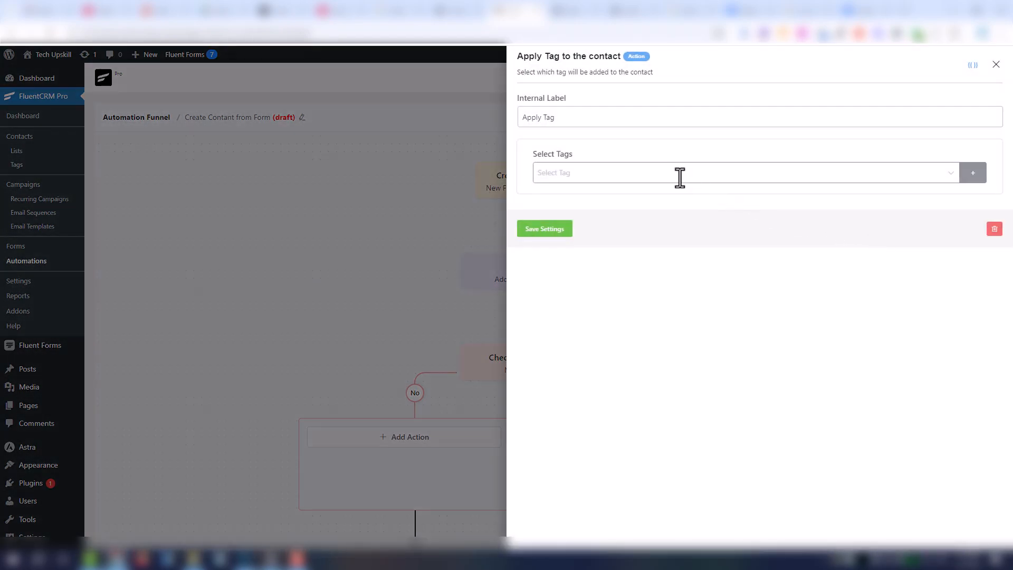
left_click(573, 115)
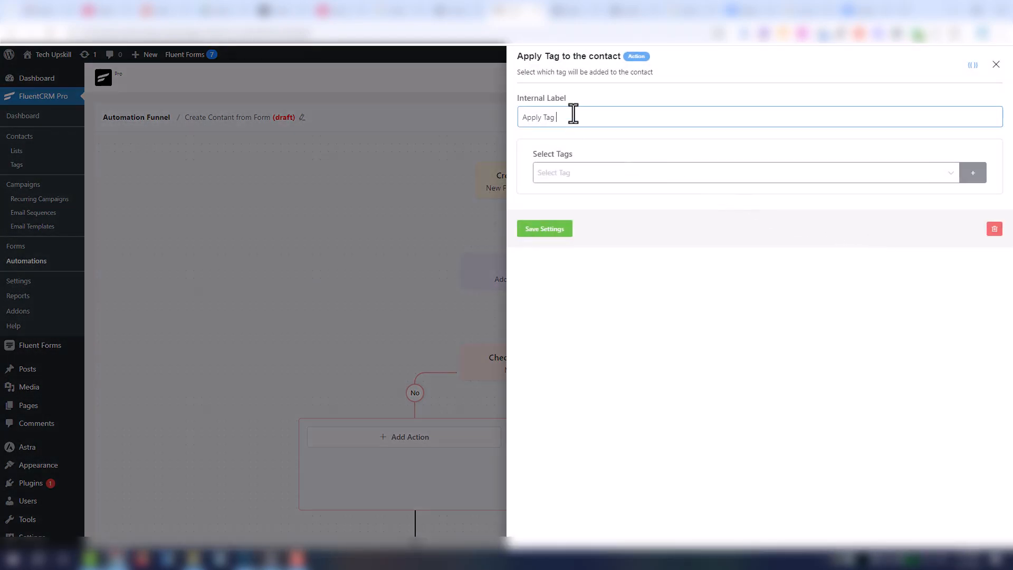
left_click(977, 180)
left_click(884, 178)
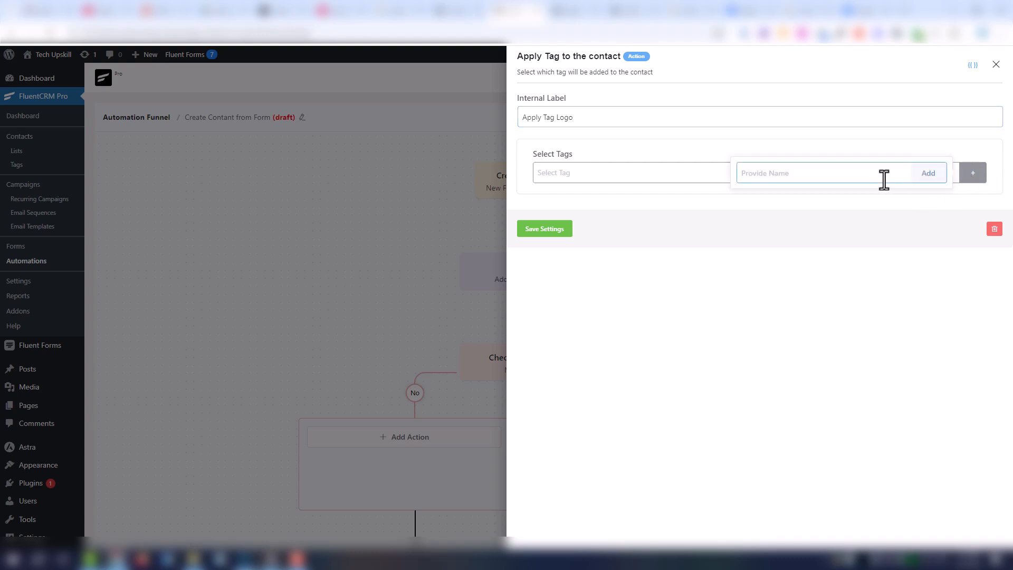
type("Logo")
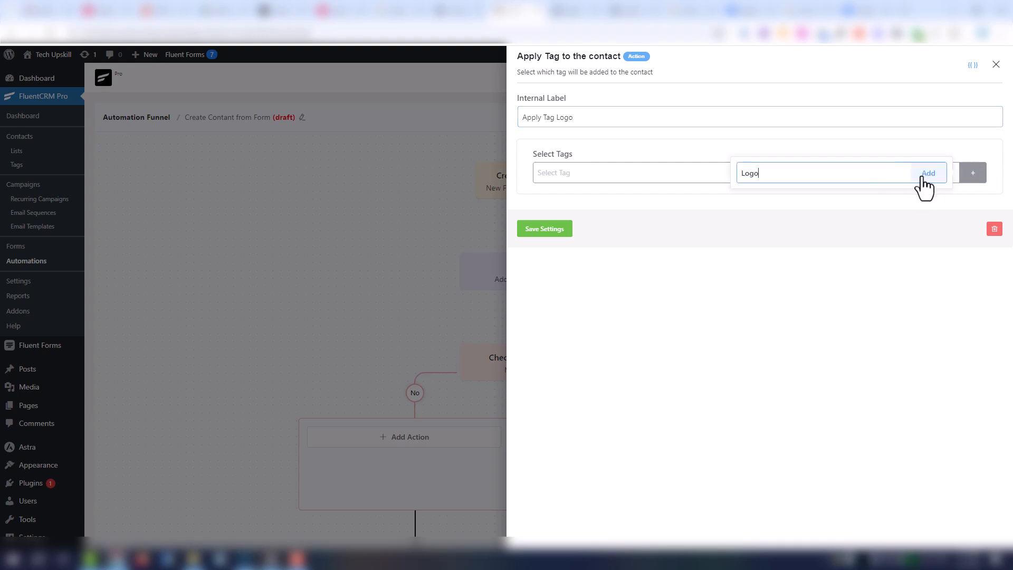
left_click(926, 177)
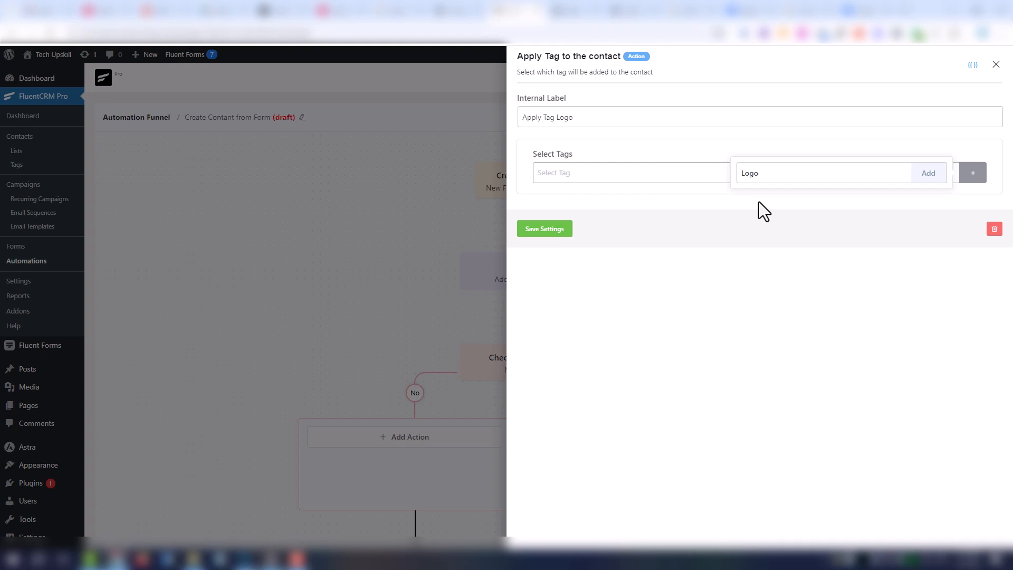
left_click(561, 231)
scroll(556, 364, "down", 2)
left_click(544, 483)
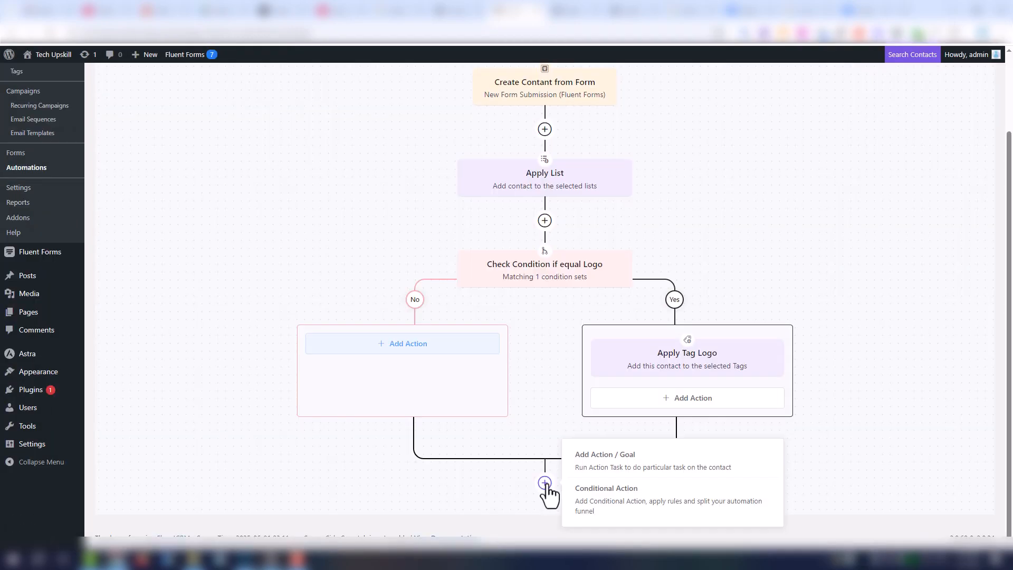
- Add a condition where Interested Services equals 'Website Devlopment', labelled 'Check Condition if equal Website Devlopment', and save
left_click(594, 496)
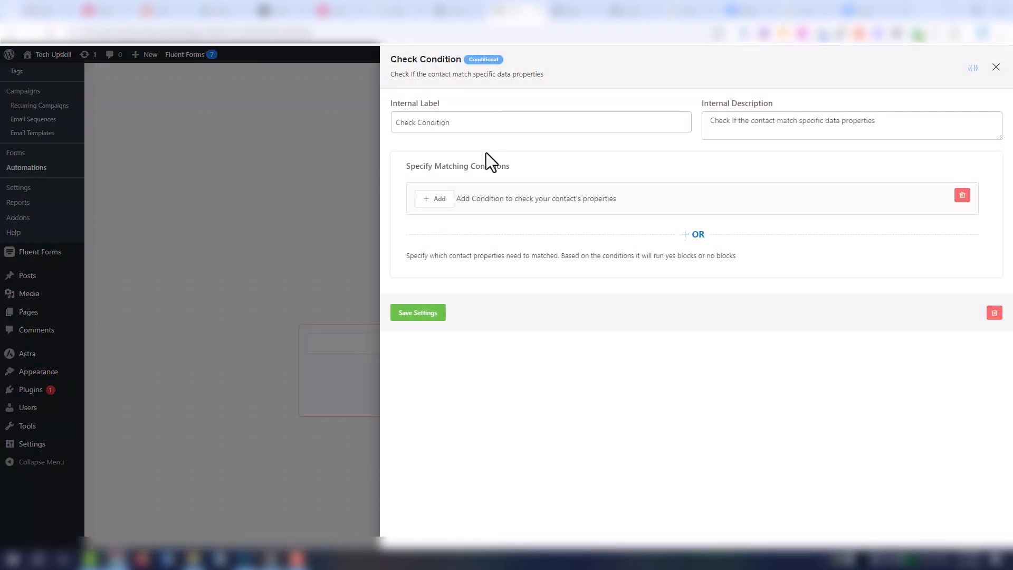
left_click(439, 199)
left_click(536, 232)
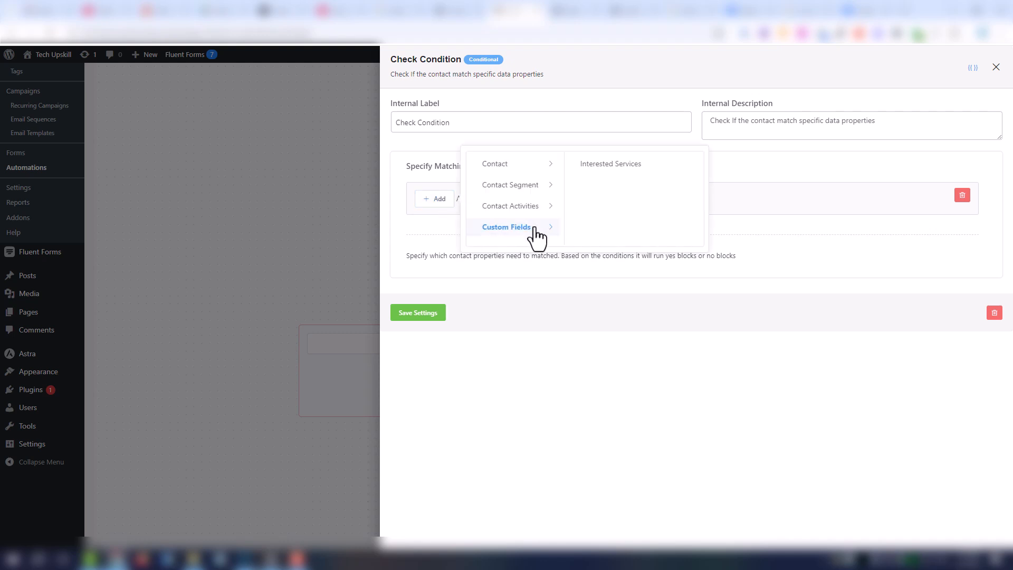
left_click(604, 166)
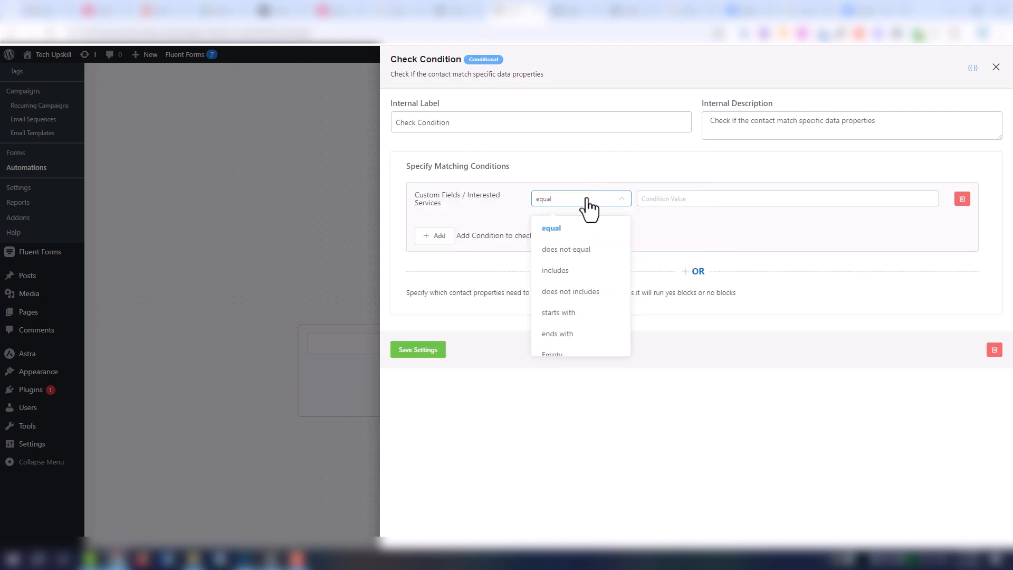
left_click(663, 195)
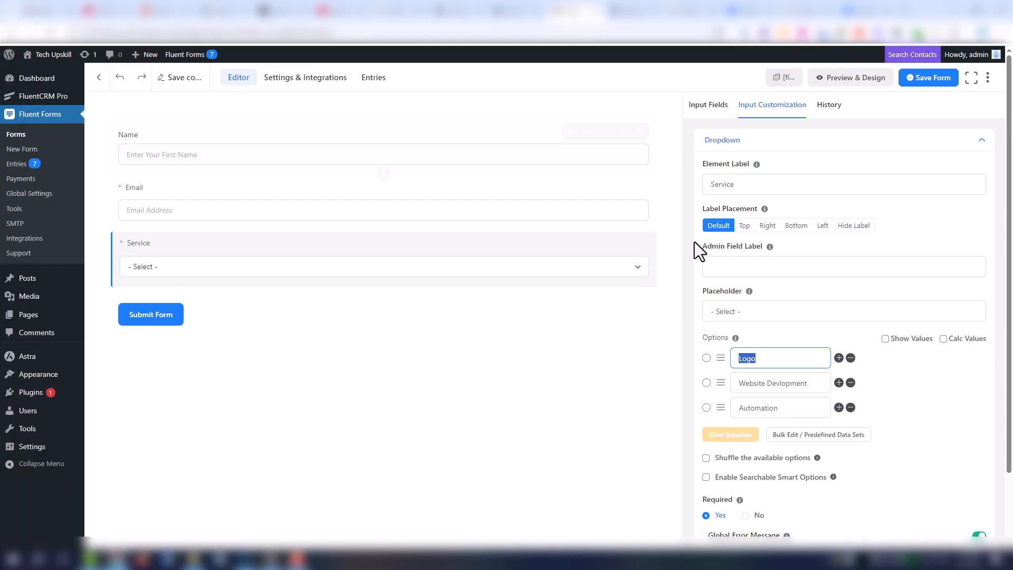
triple_click(762, 385)
key("ctrl+c")
left_click(519, 15)
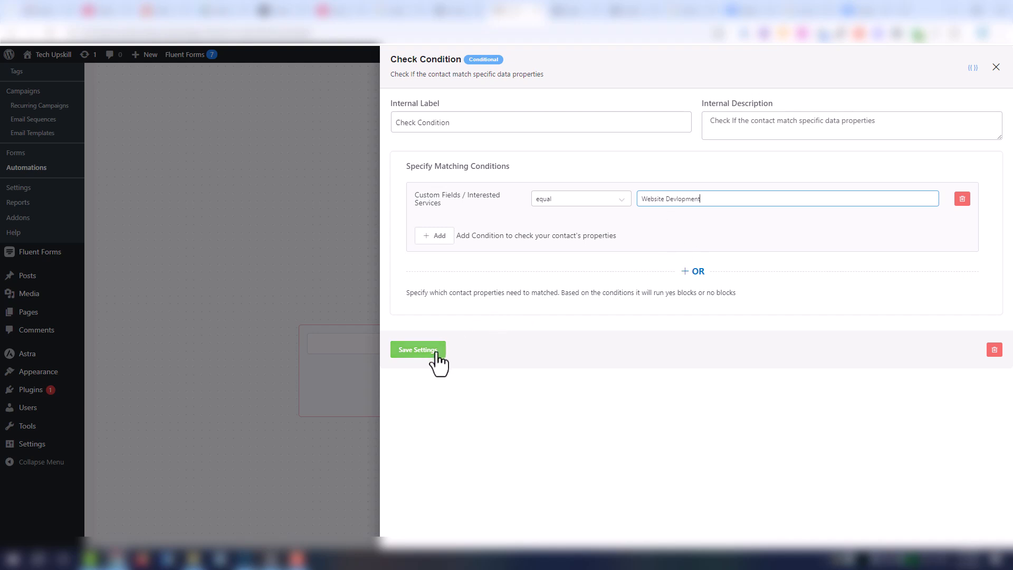
left_click(570, 123)
type("if")
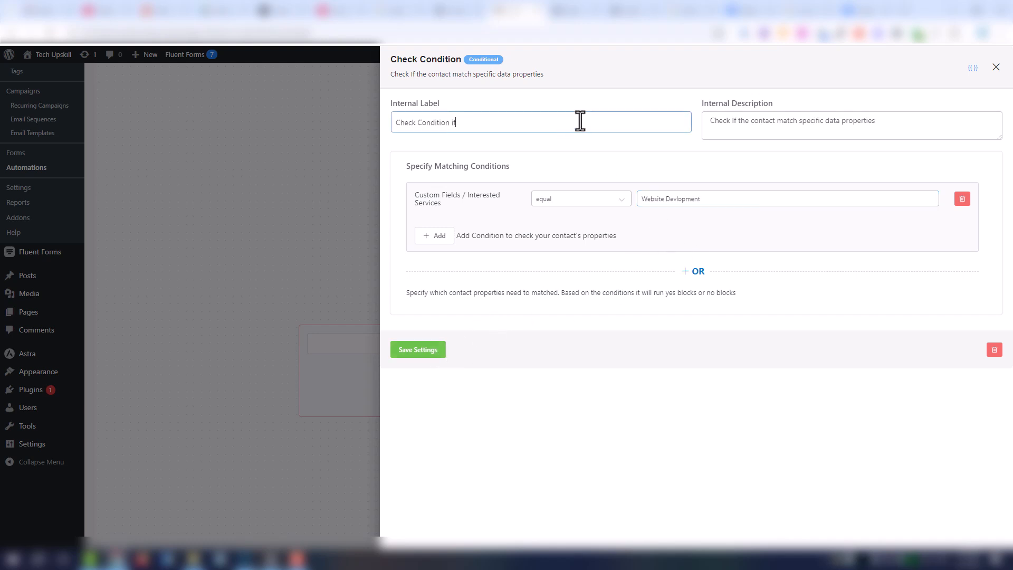
type(" equal Website Devlopment")
left_click(422, 352)
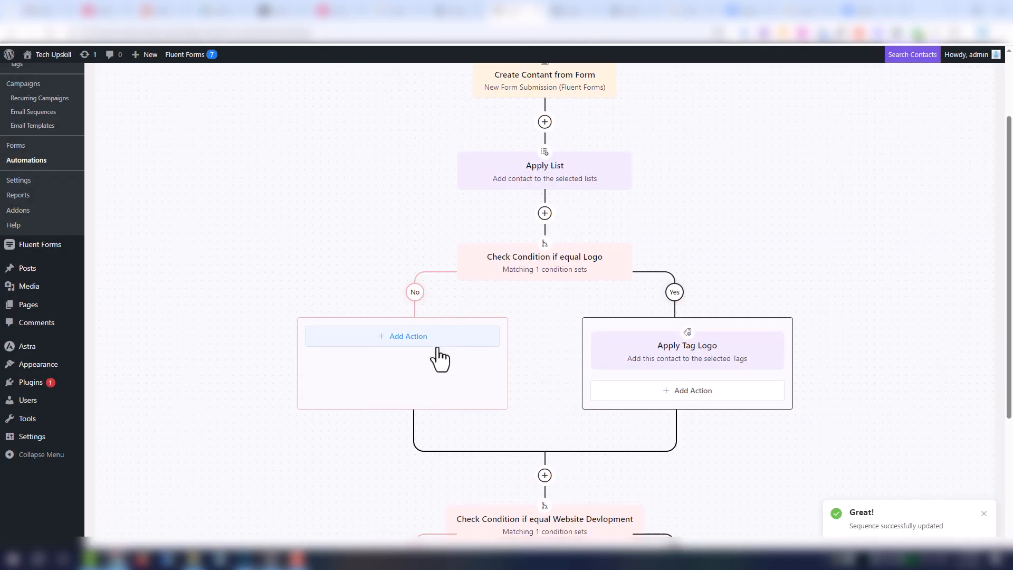
- Add an Apply Tag action to the new condition's Yes branch
scroll(430, 358, "down", 4)
left_click(666, 395)
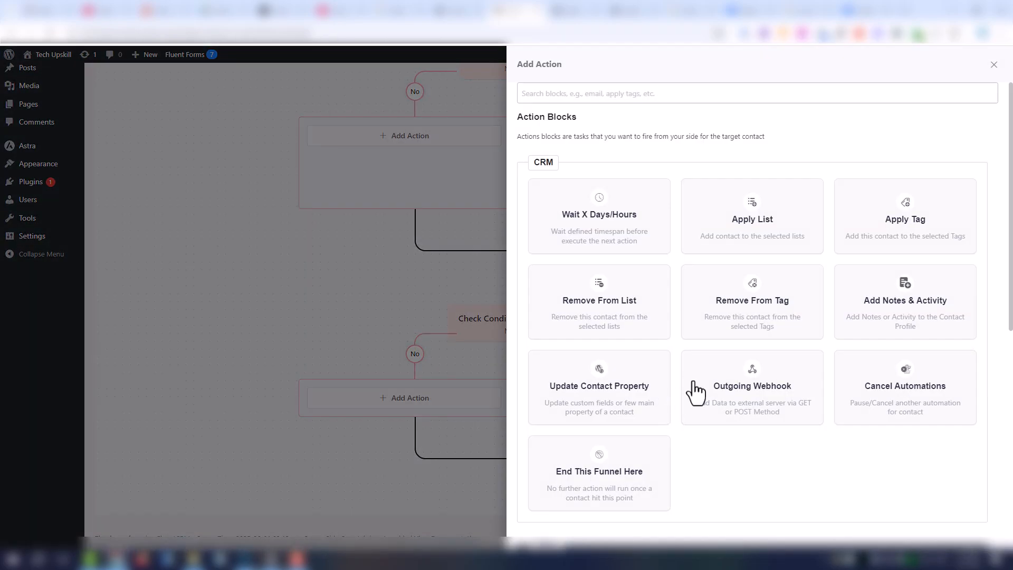
left_click(876, 248)
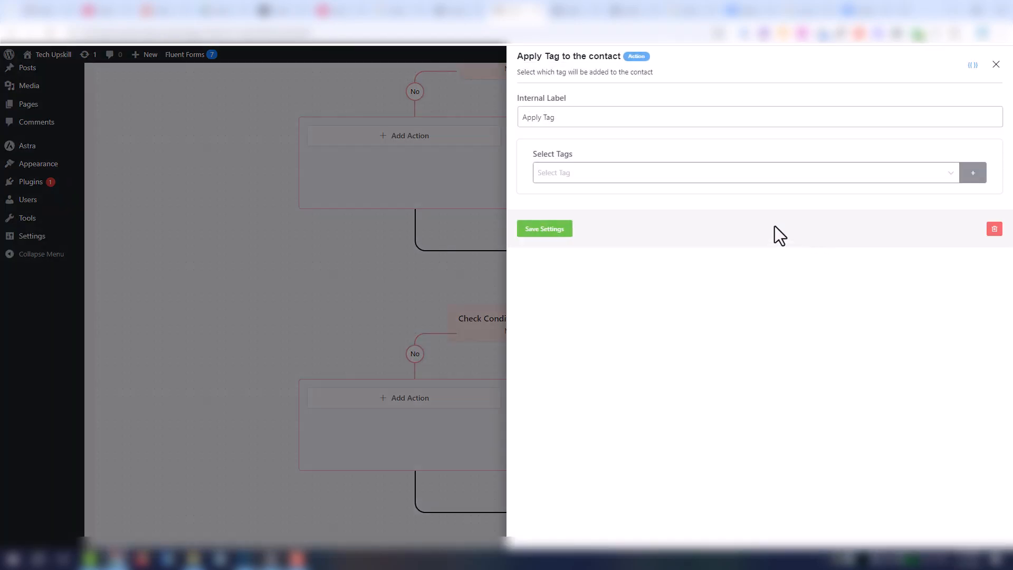
- Create a 'Website Devlopment' tag, label the step 'Apply Tag Website Devlopment', and save
left_click(611, 174)
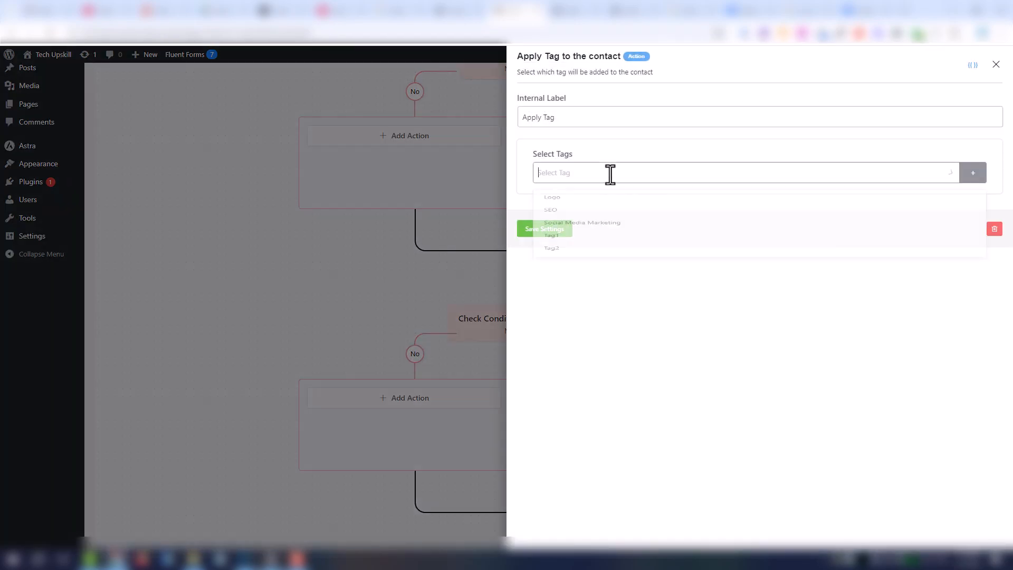
left_click(975, 179)
left_click(893, 170)
type("Website Devlopment")
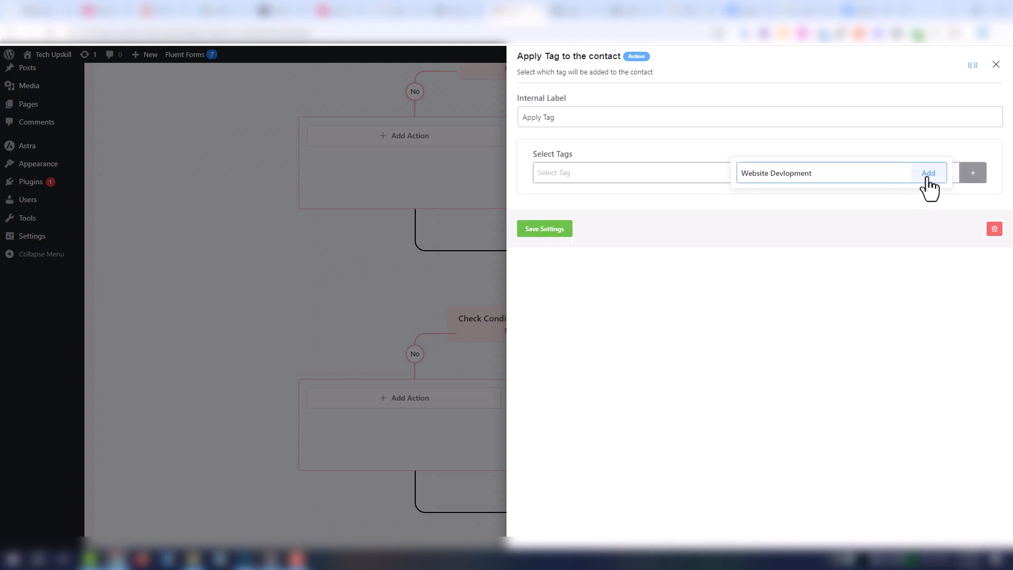
left_click(929, 184)
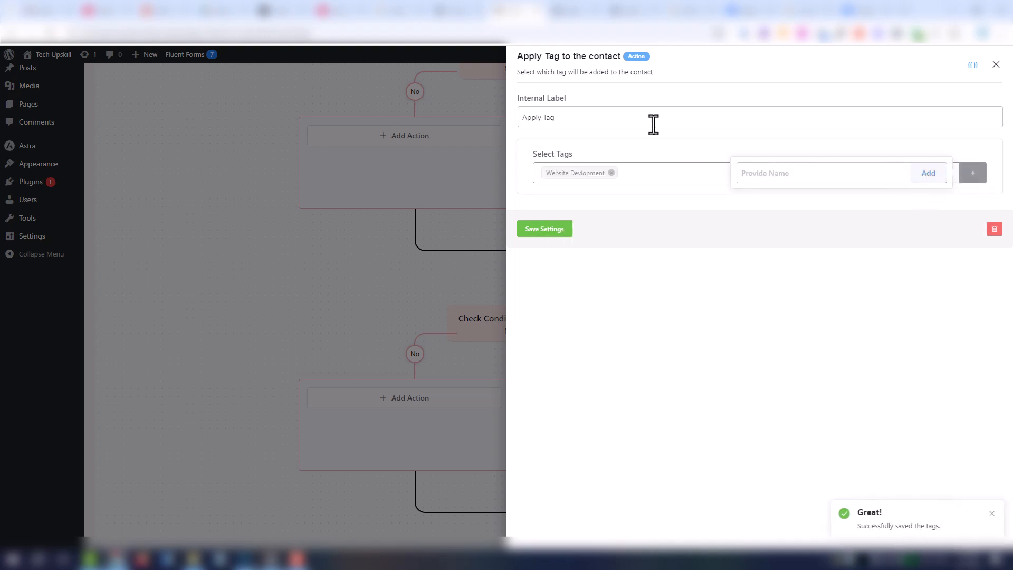
left_click(584, 120)
key("ctrl+v")
left_click(564, 233)
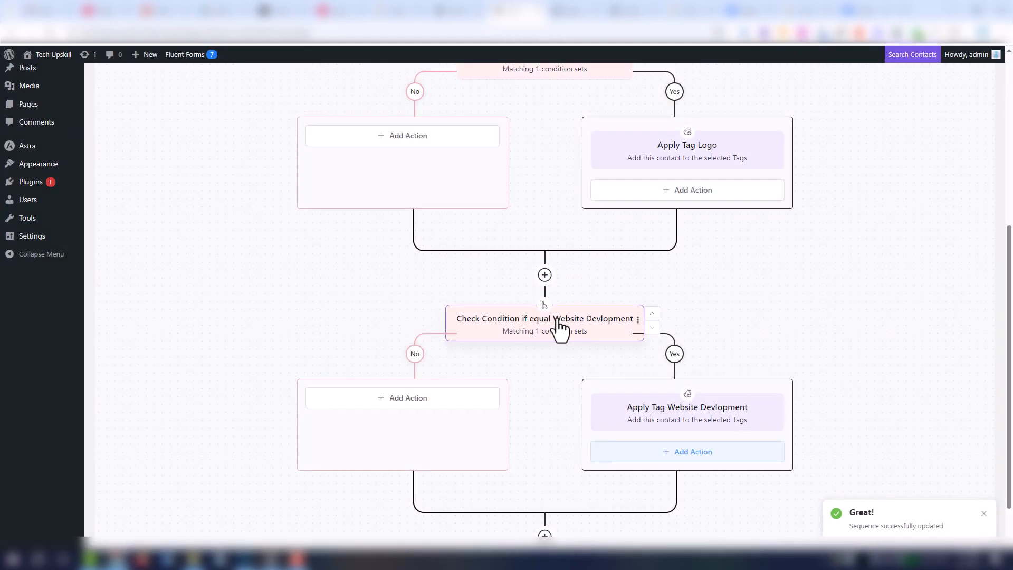
scroll(543, 319, "down", 1)
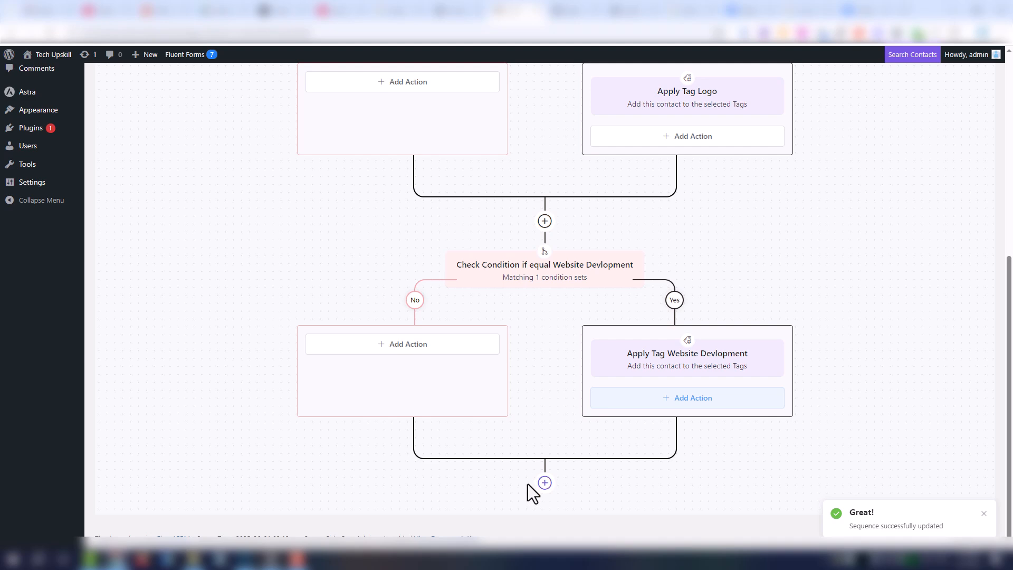
- Add a conditional step at the flow's end testing that Interested Services equals a value
left_click(545, 483)
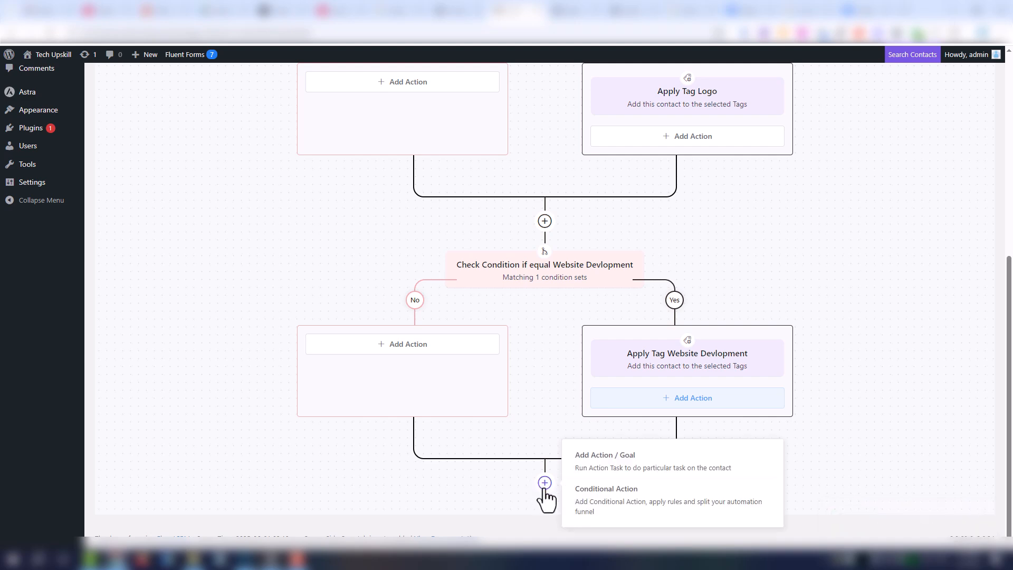
left_click(606, 496)
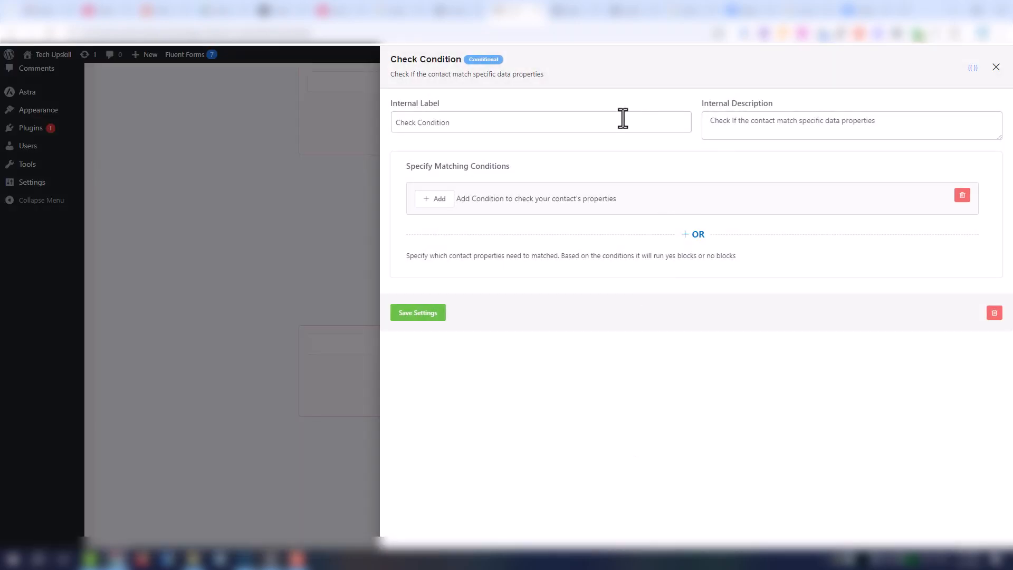
left_click(434, 200)
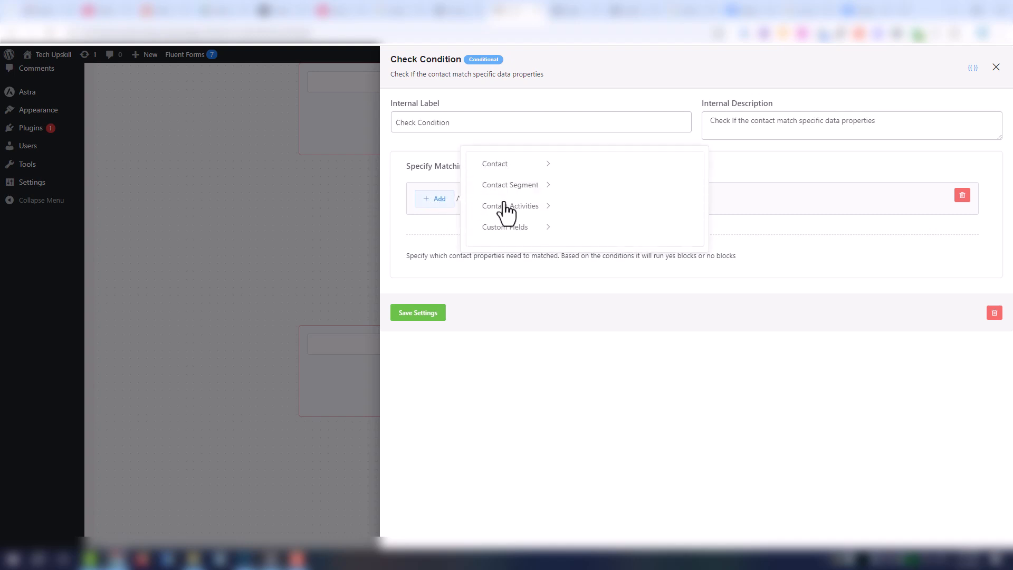
left_click(520, 230)
left_click(600, 176)
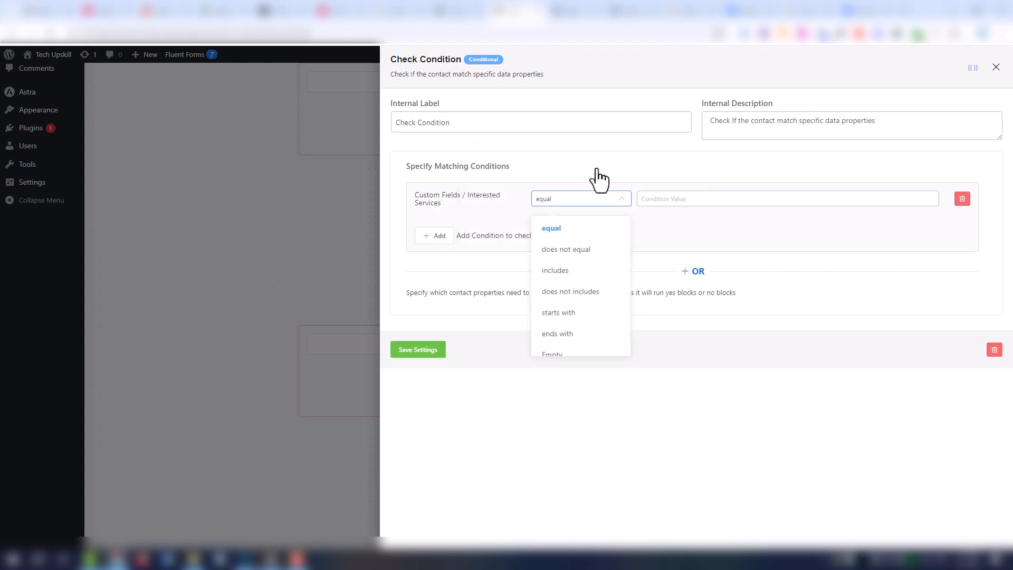
left_click(606, 228)
left_click(656, 201)
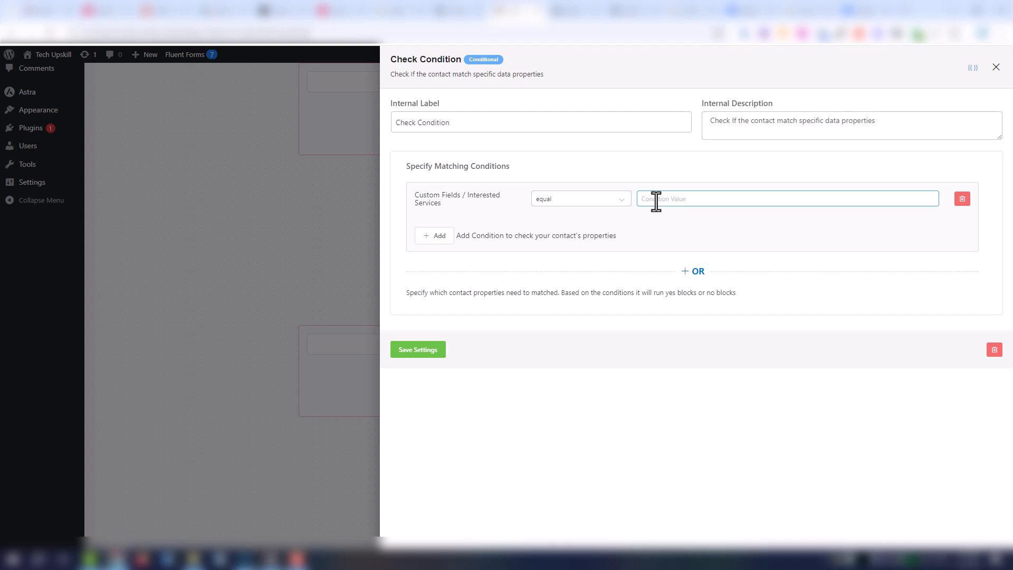
- Set the condition value to 'Automation', label it 'Check Condition if equal Automation', and save
left_click(580, 12)
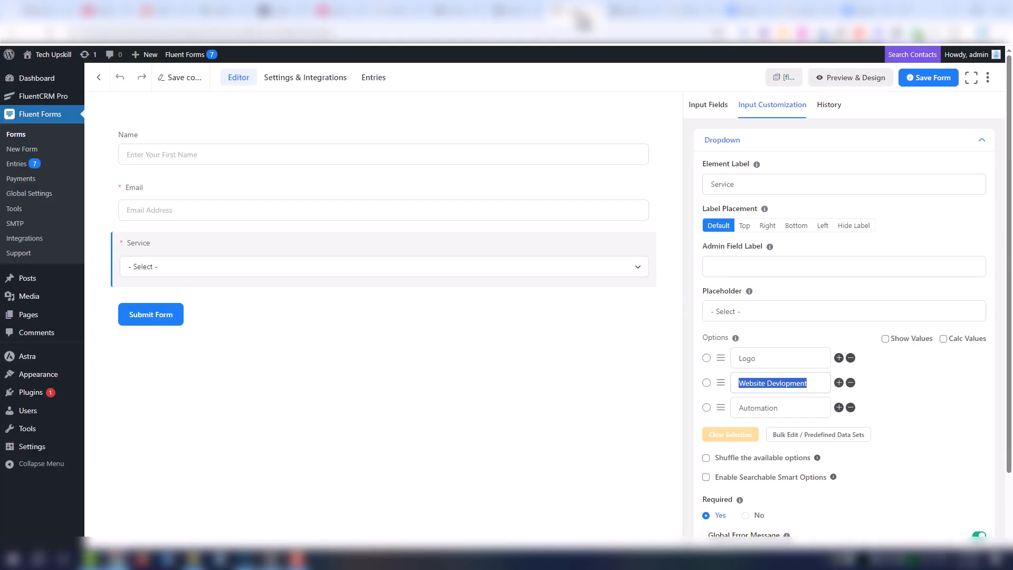
double_click(749, 408)
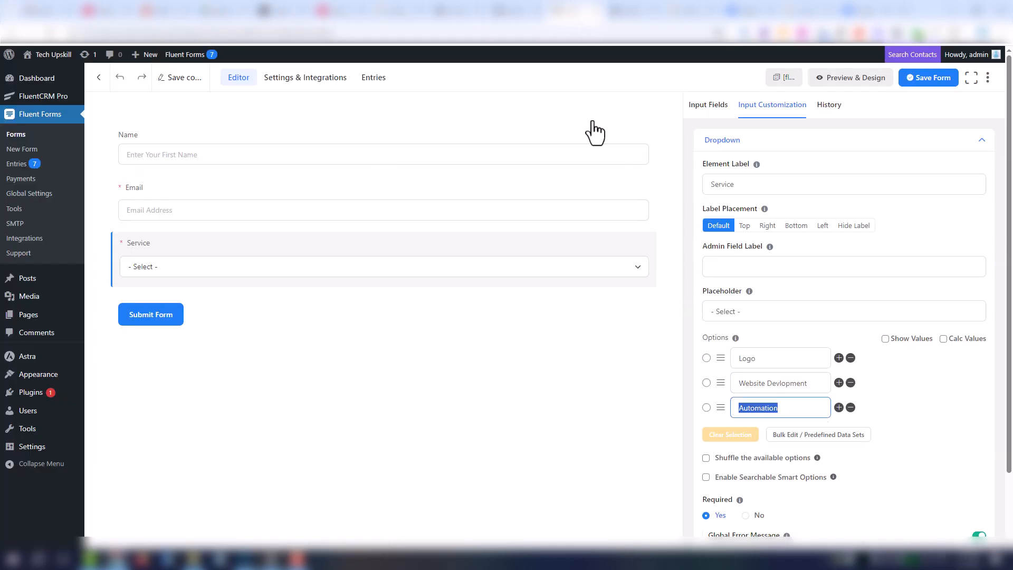
key("ctrl+c")
left_click(514, 10)
key("ctrl+v")
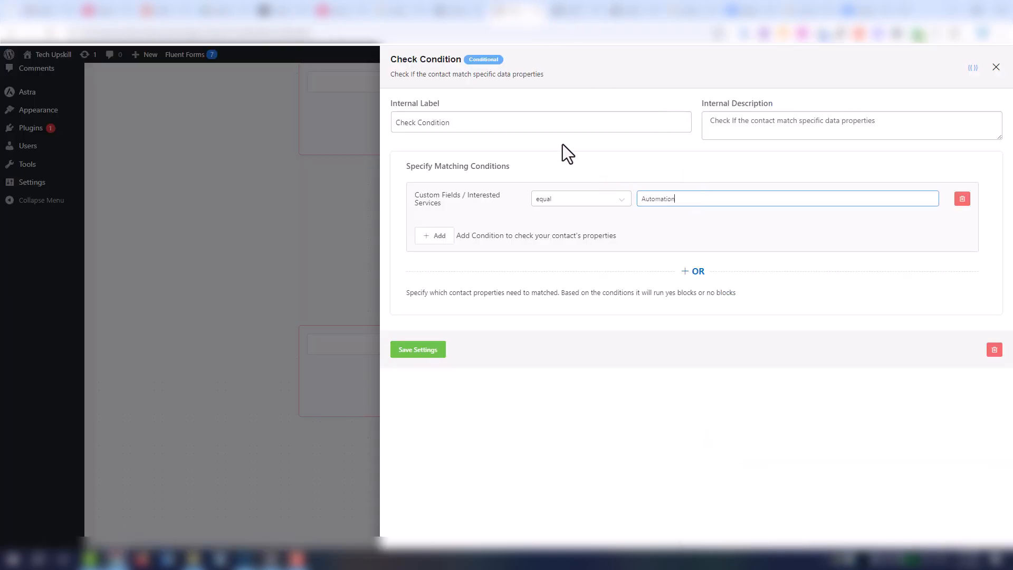
left_click(525, 125)
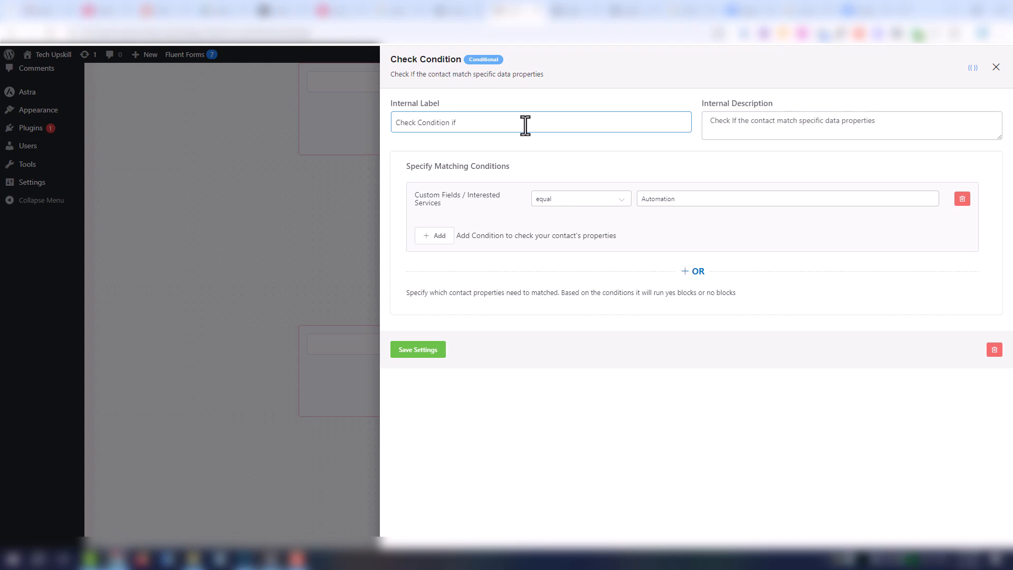
type("if equal")
key("ctrl+v")
left_click(421, 351)
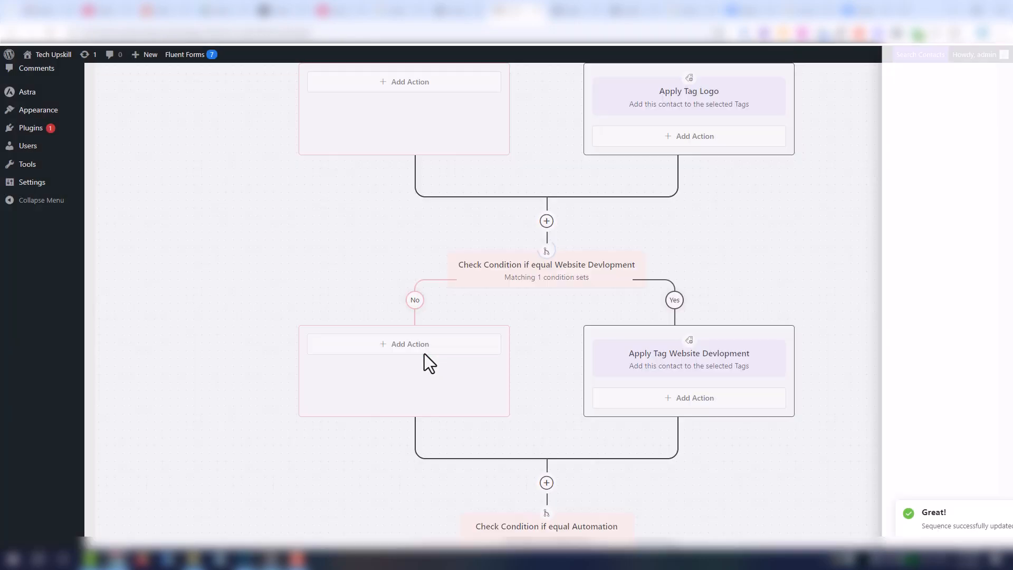
scroll(485, 404, "down", 4)
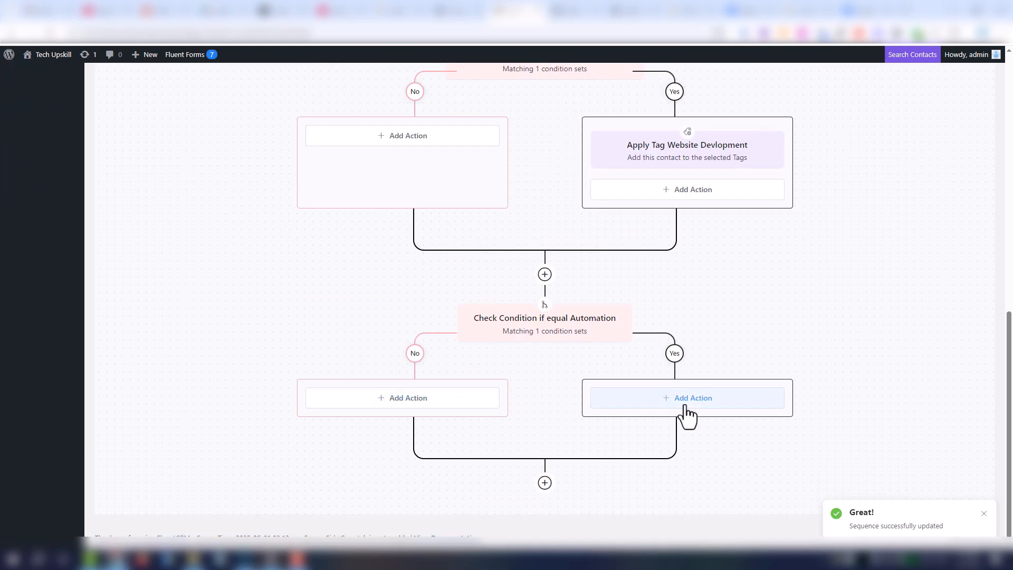
- Add an 'Apply Tag Automation' step on the Yes branch with a newly created Automation tag, and save
left_click(687, 401)
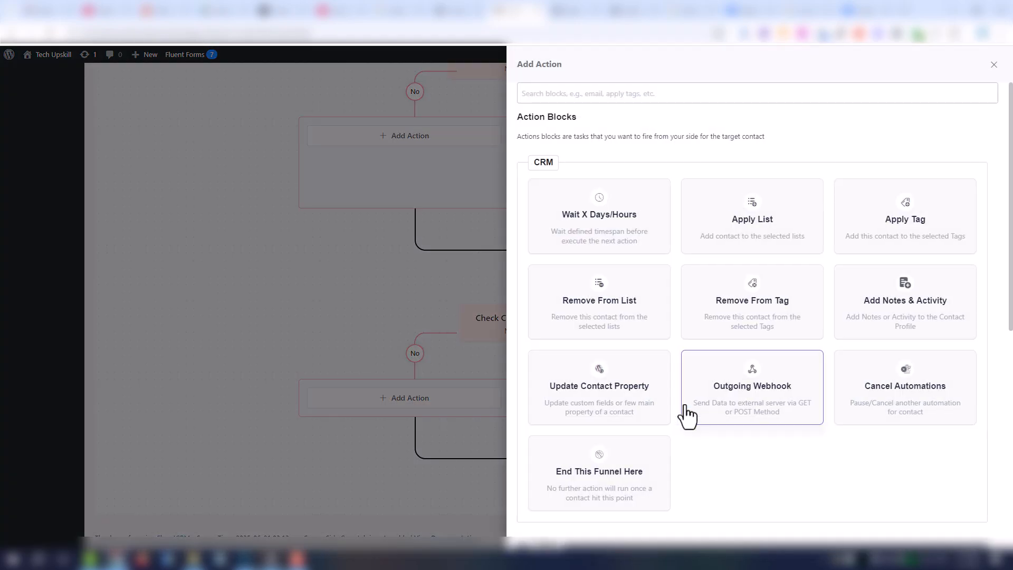
left_click(910, 231)
left_click(591, 116)
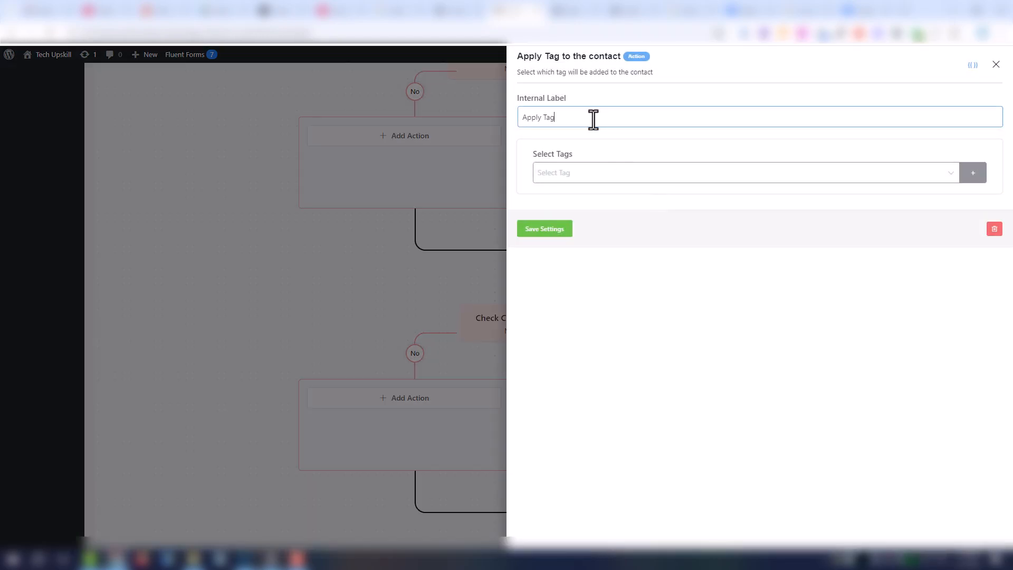
type("Automation")
left_click(946, 175)
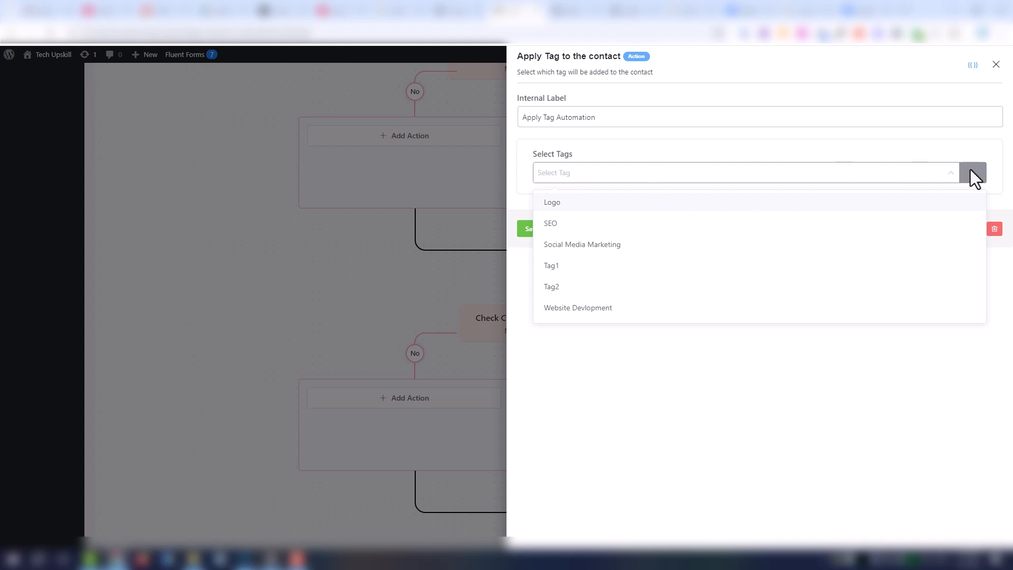
left_click(973, 174)
left_click(973, 173)
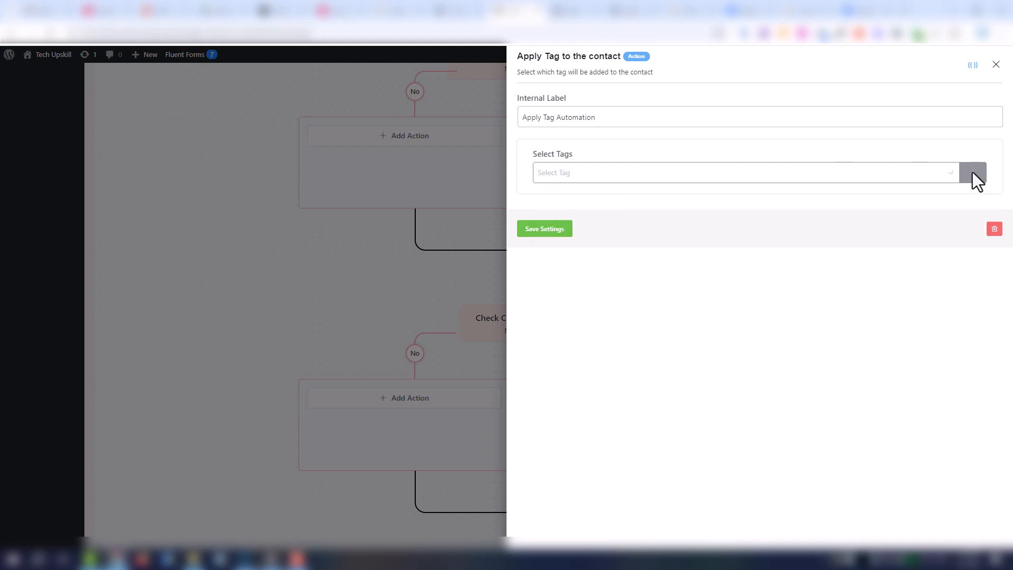
left_click(973, 172)
left_click(975, 173)
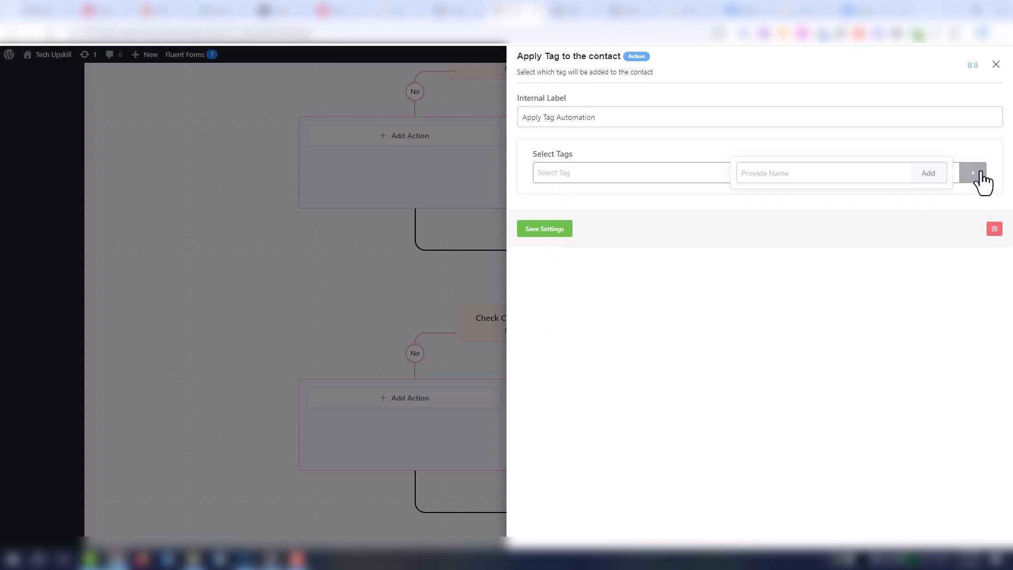
type("Automation")
left_click(928, 178)
left_click(928, 178)
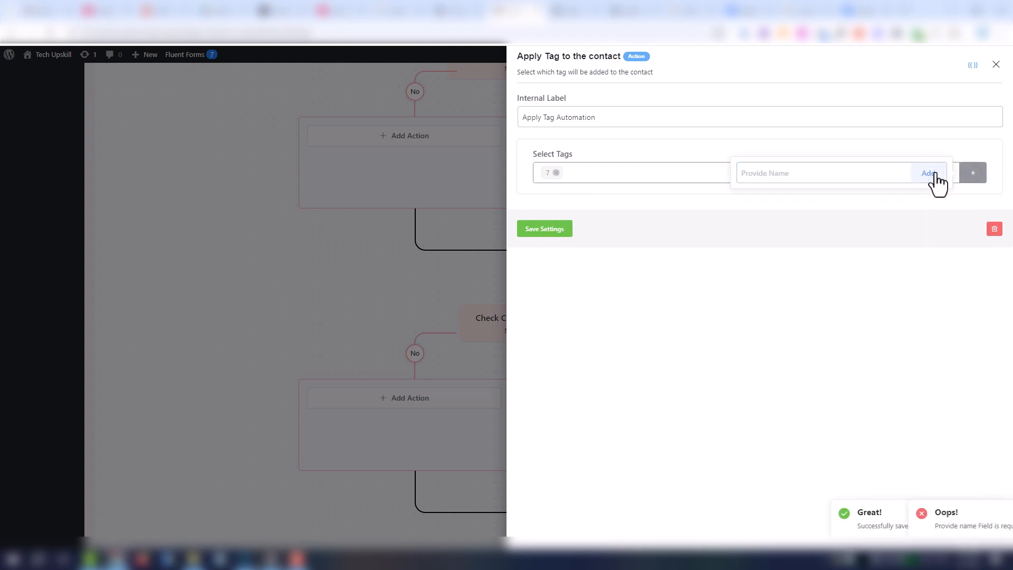
left_click(545, 230)
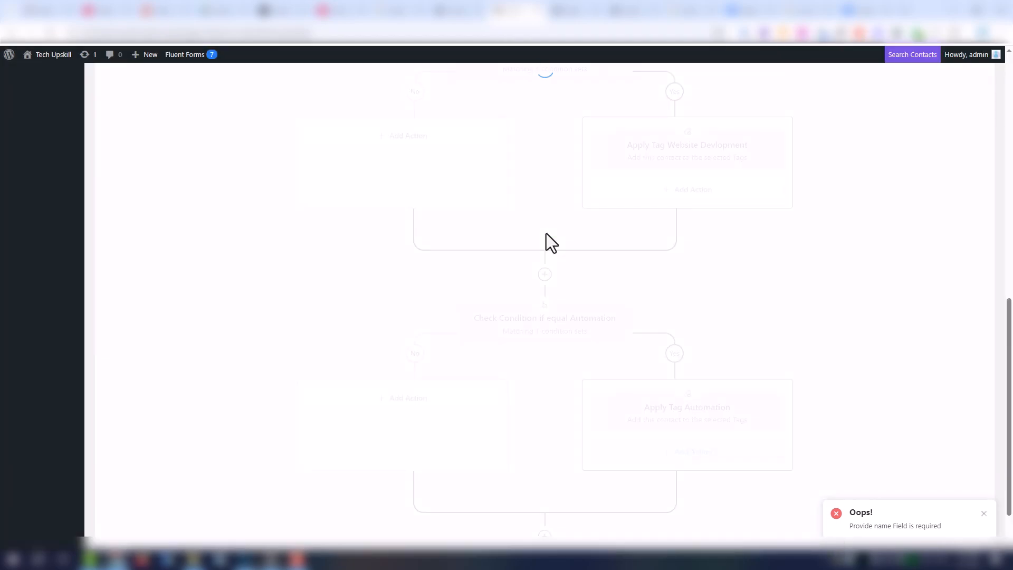
scroll(591, 380, "down", 1)
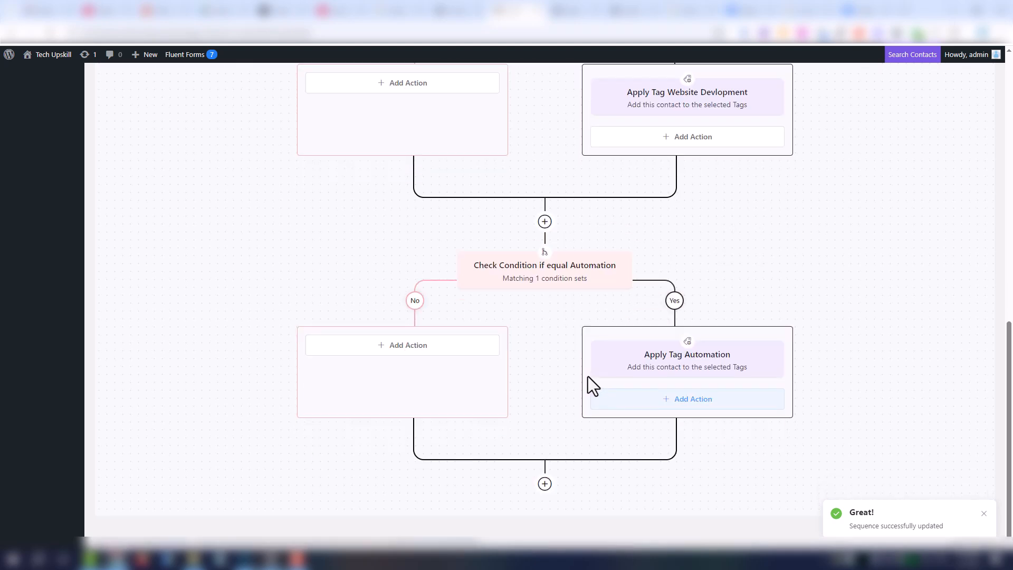
- Make the Automation condition's No branch end the funnel and save the step
left_click(408, 350)
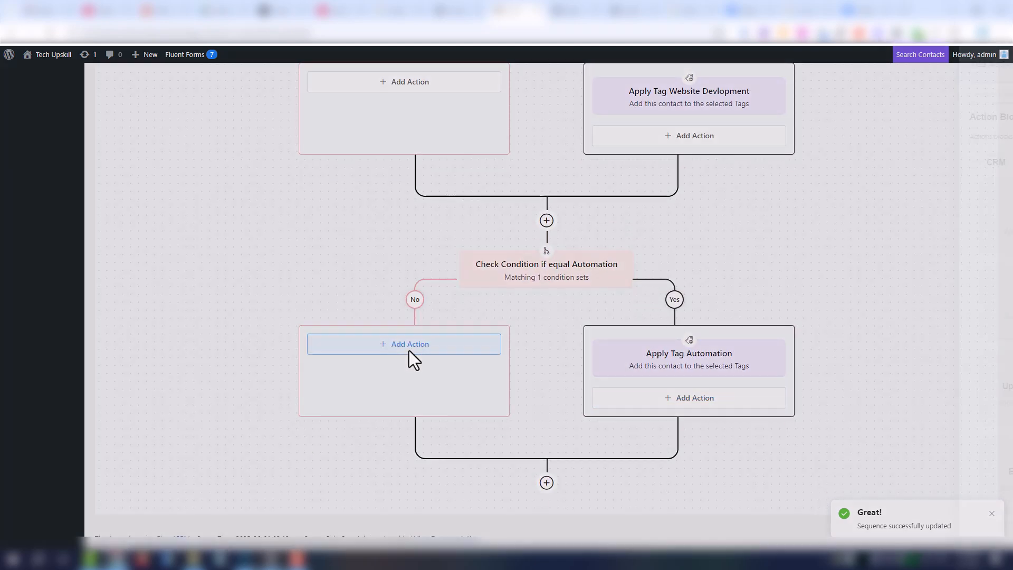
left_click(600, 478)
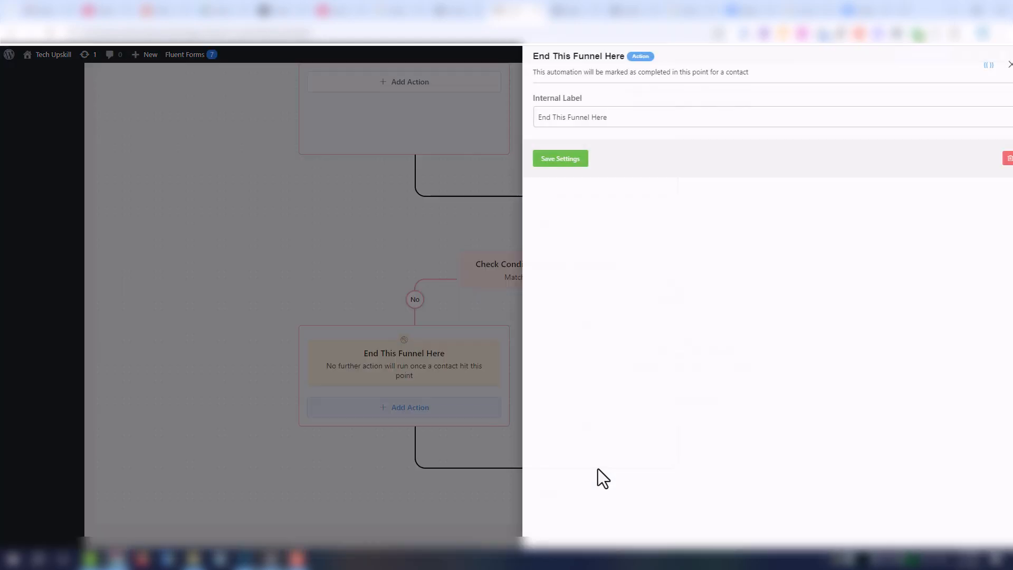
left_click(551, 168)
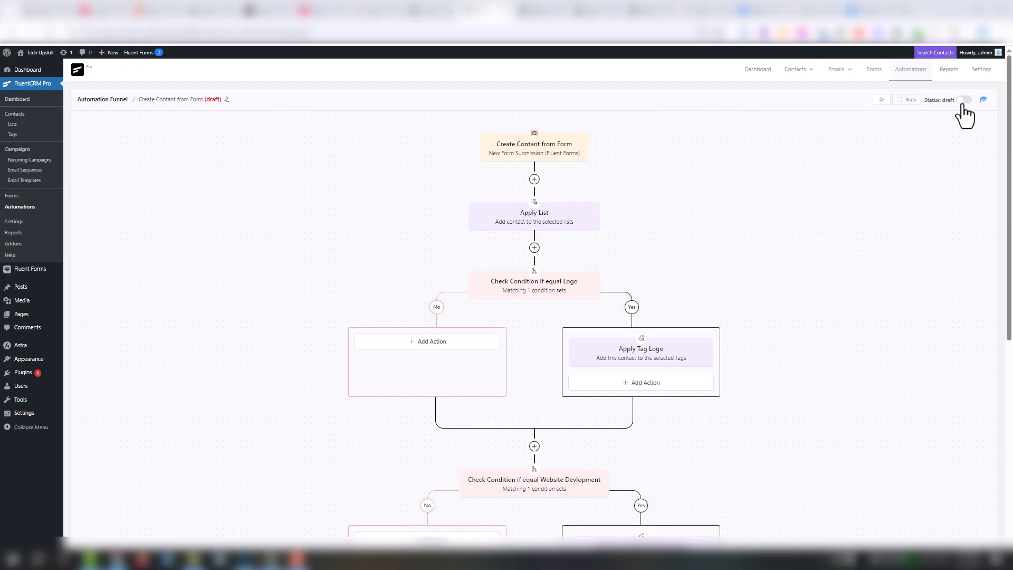
- Switch the automation's status from draft to published
left_click(963, 100)
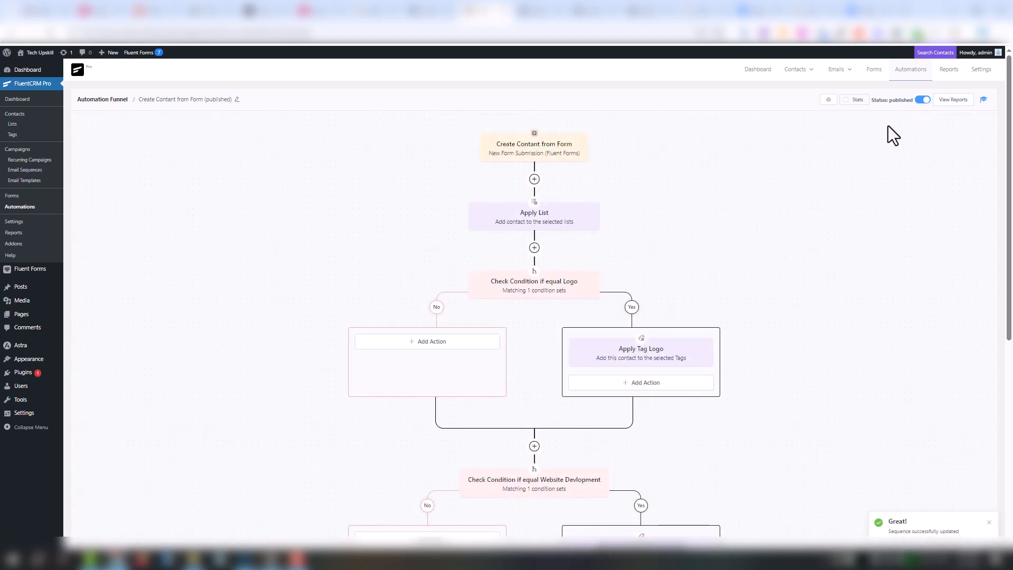
scroll(887, 131, "down", 3)
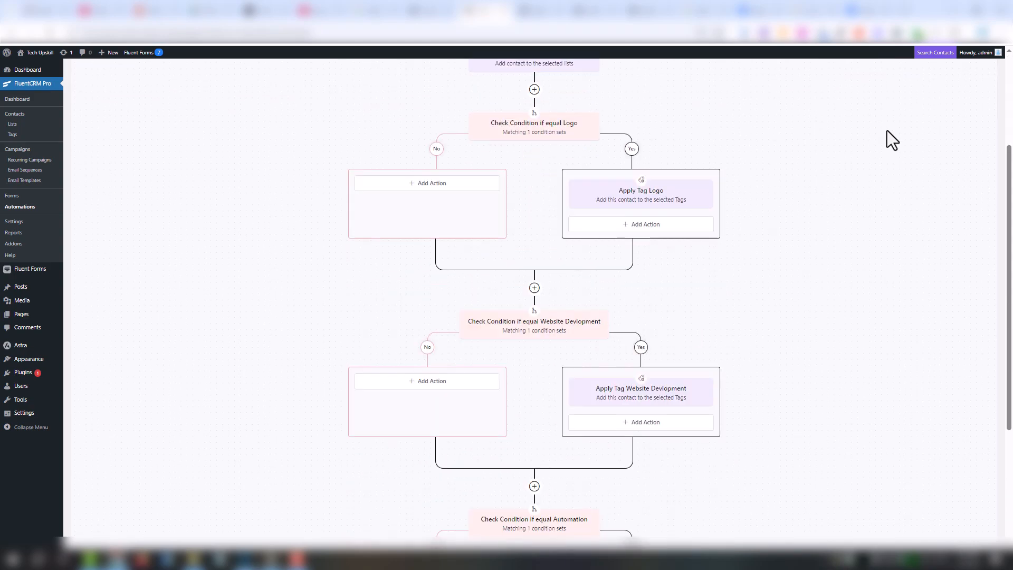
scroll(887, 131, "down", 4)
scroll(887, 131, "up", 7)
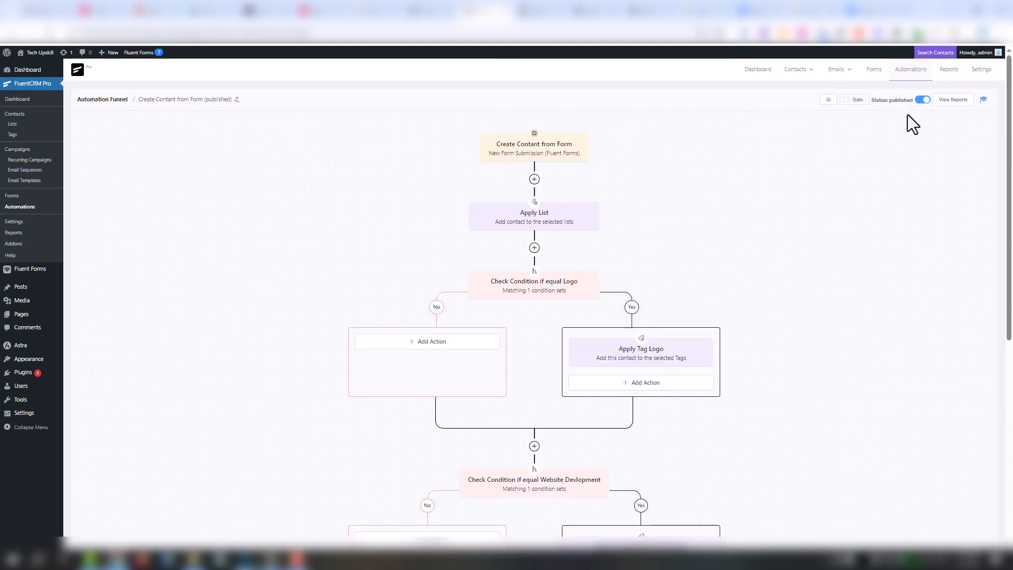
- Submit the form with a test contact's name and e-mail, choosing Website Devlopment
left_click(650, 11)
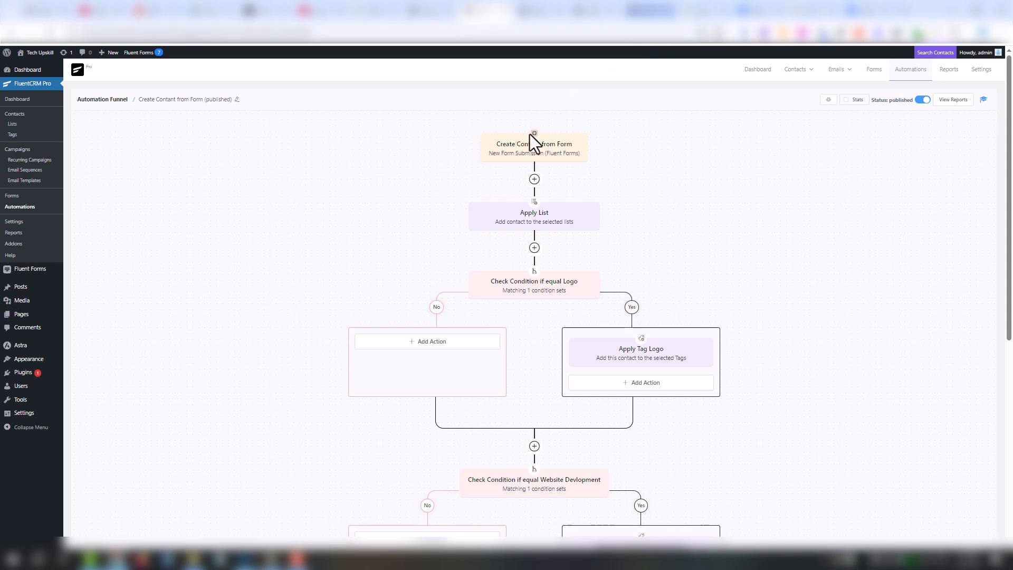
left_click(554, 222)
type("Gimal")
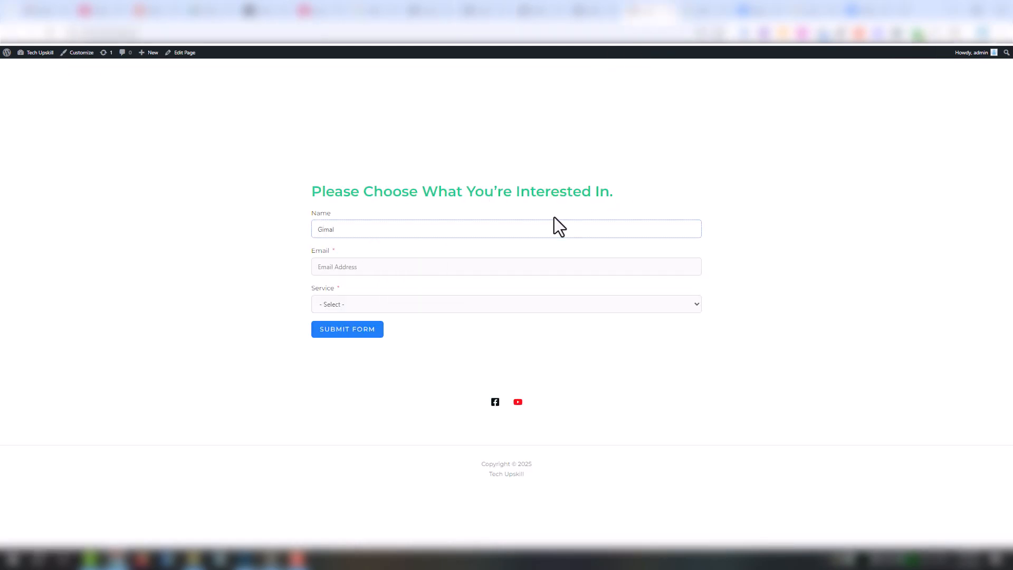
left_click(526, 258)
left_click(427, 305)
left_click(360, 346)
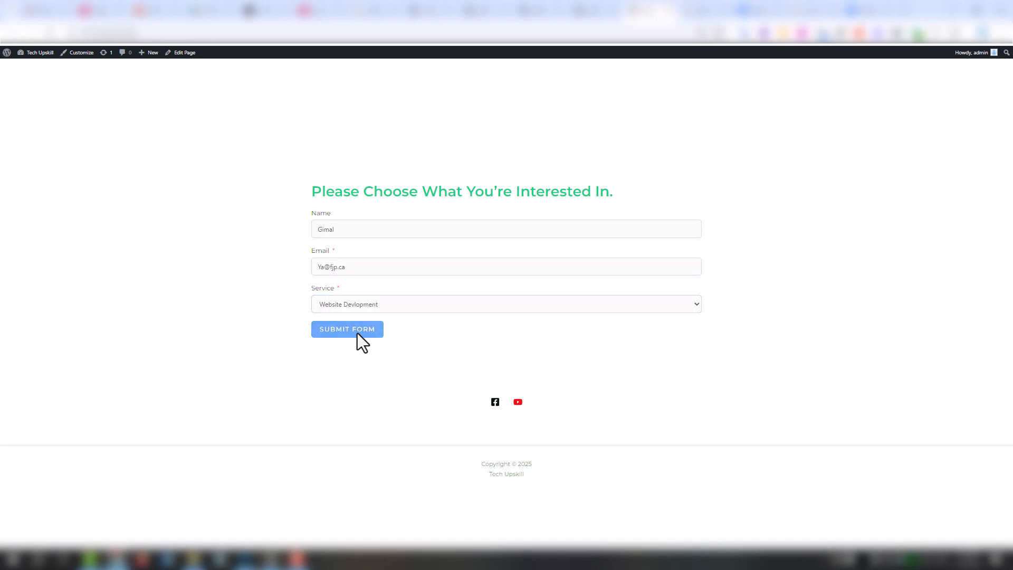
left_click(356, 334)
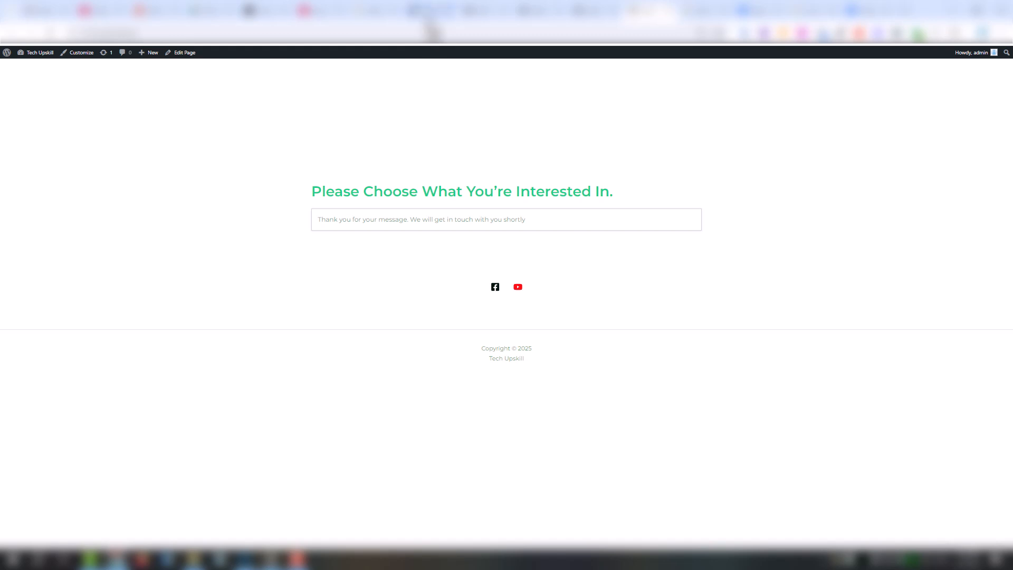
- Reload the FluentCRM tab
left_click(427, 18)
right_click(427, 20)
left_click(477, 98)
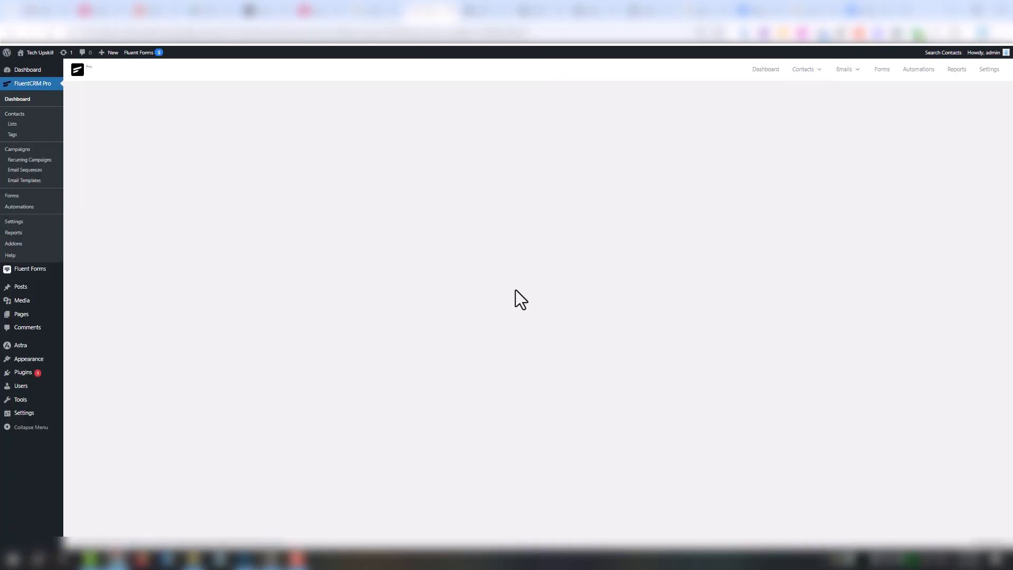
- Submit a second test contact's name and e-mail, choosing Automation as the service
left_click(647, 10)
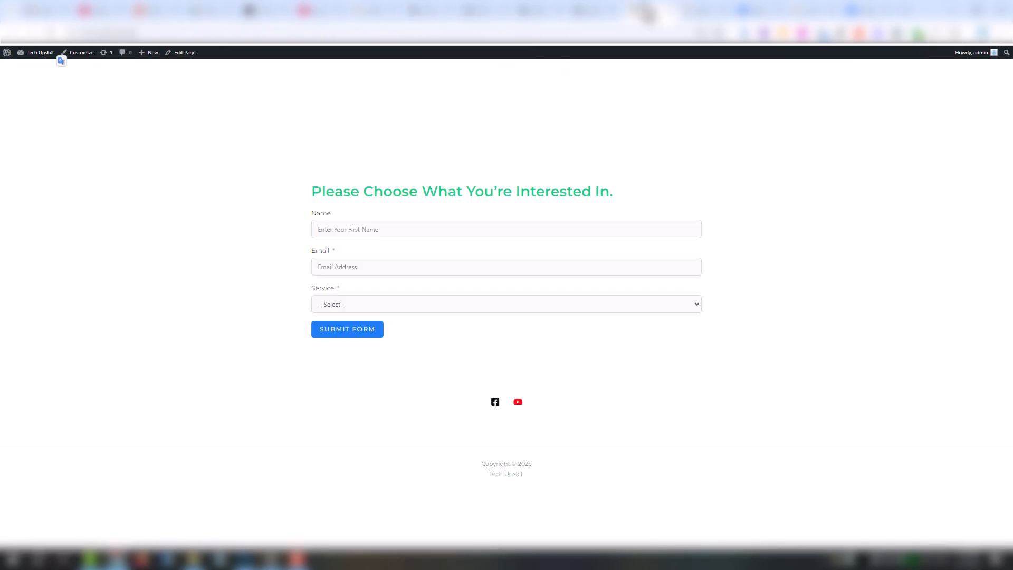
left_click(396, 224)
type("lol")
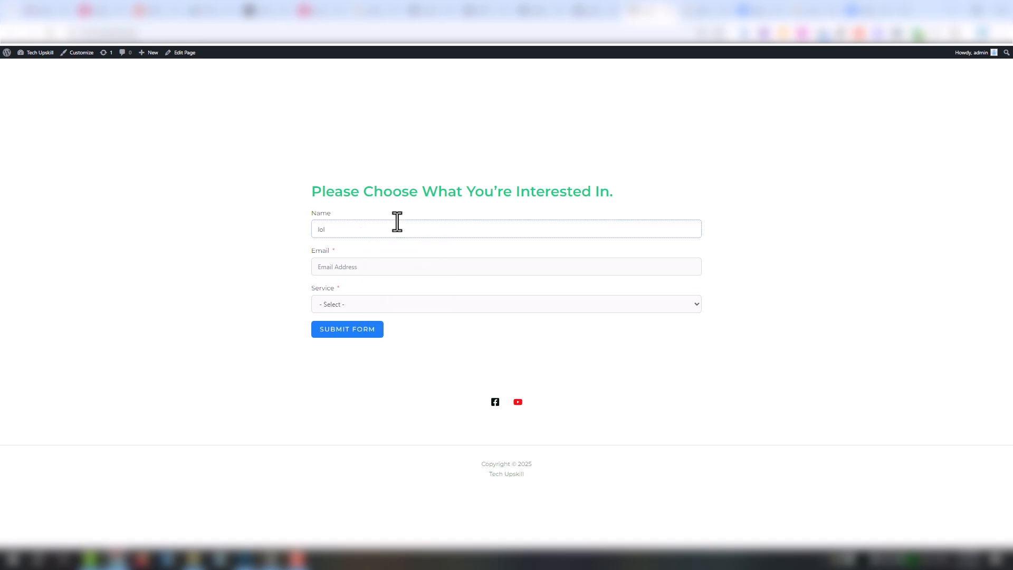
key("Tab")
left_click(400, 303)
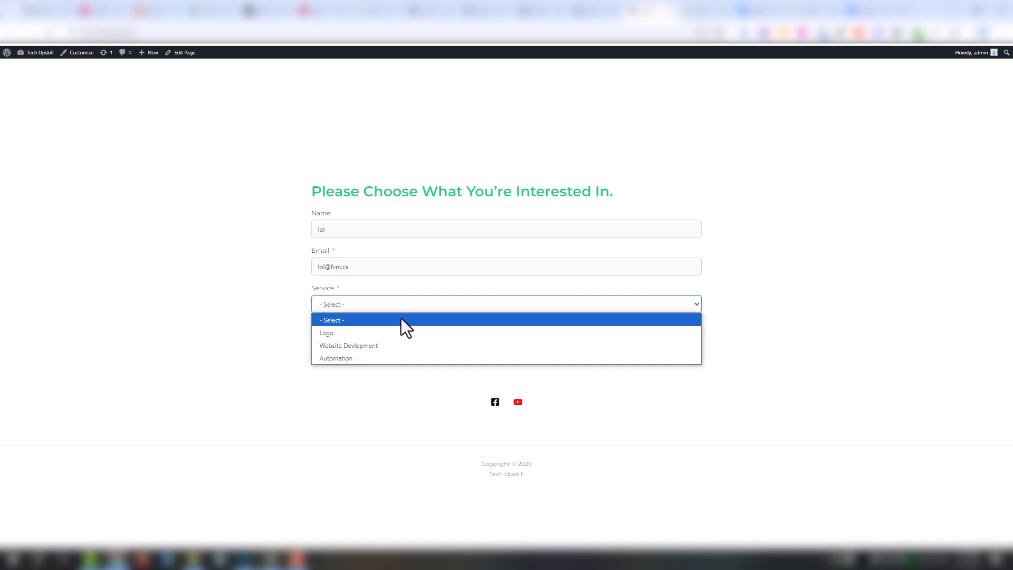
left_click(350, 358)
left_click(354, 330)
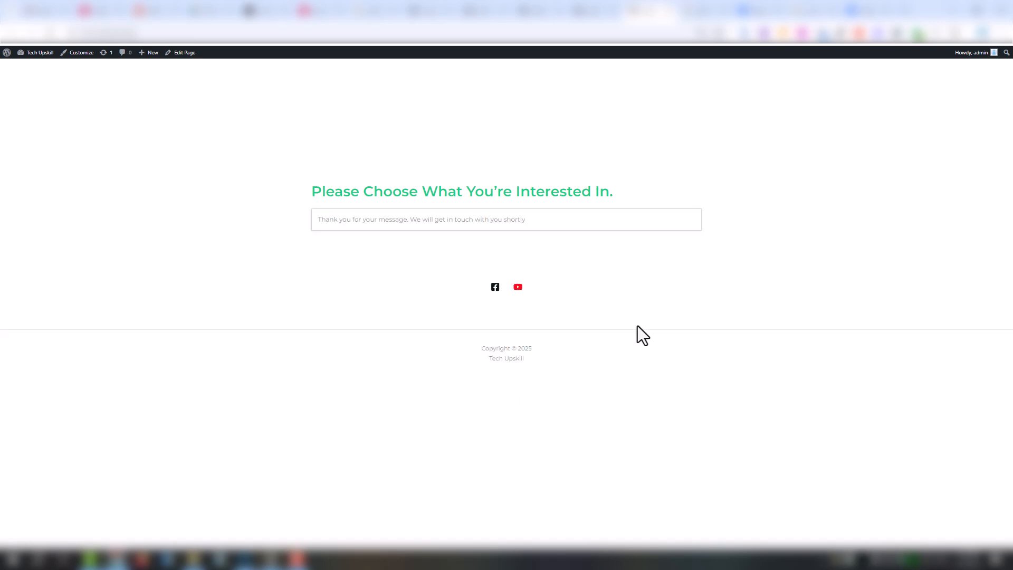
- Reload the FluentCRM tab to pick up the new contacts
left_click(422, 15)
right_click(426, 15)
left_click(445, 90)
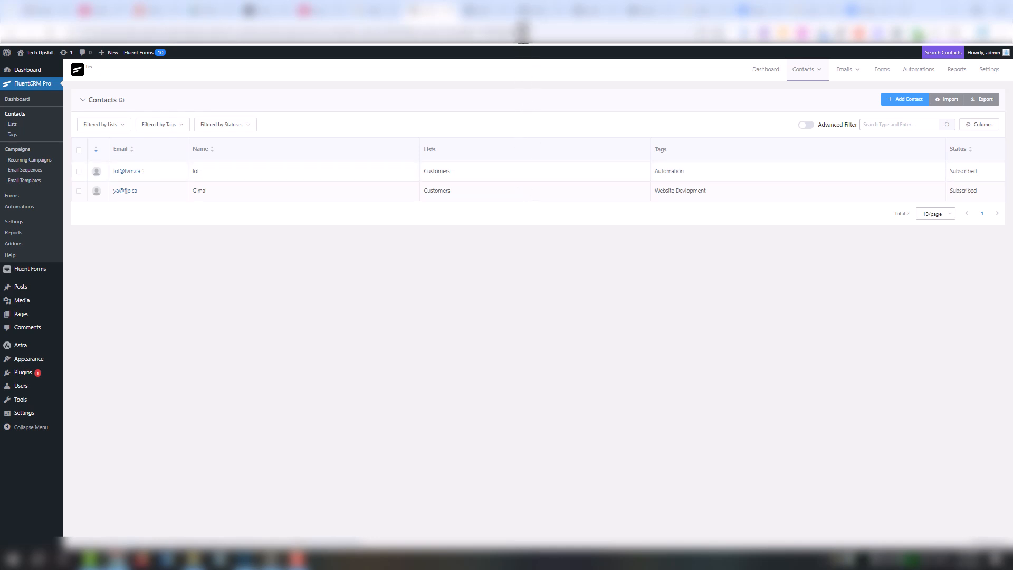
- Open the 'Create Contant from Form' funnel with Stats on and review each step's contact counts
left_click(542, 16)
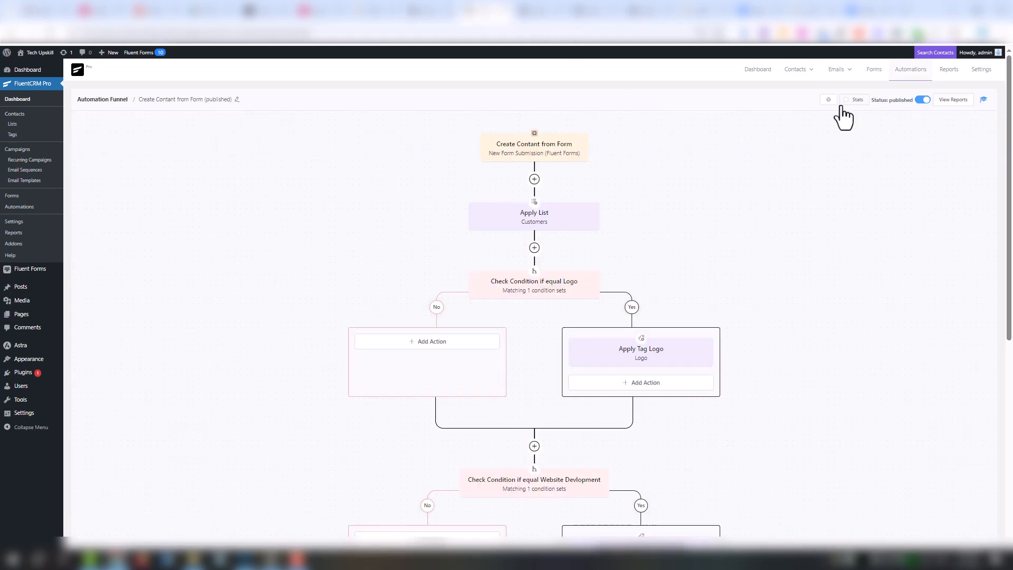
left_click(847, 102)
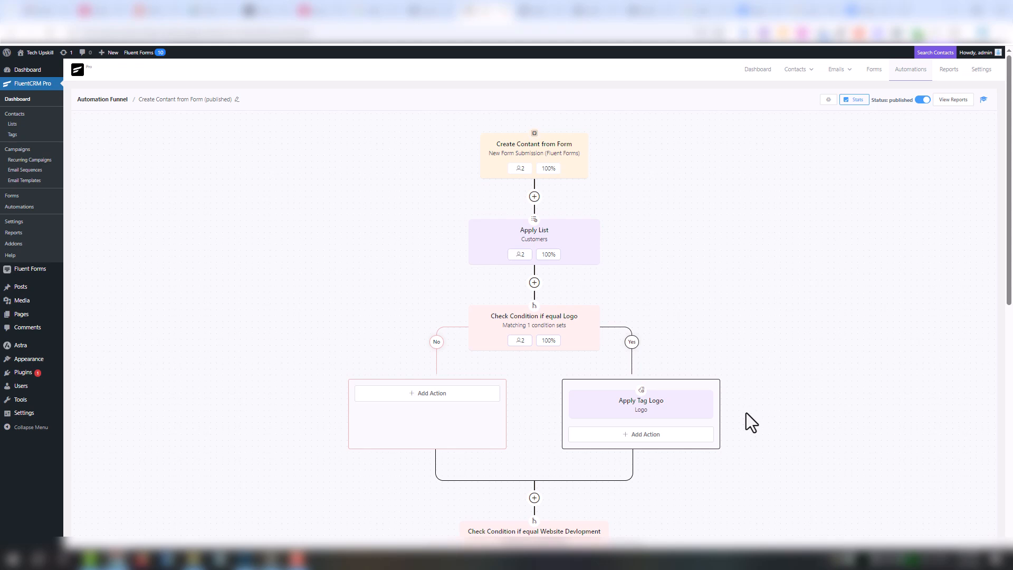
scroll(747, 412, "down", 3)
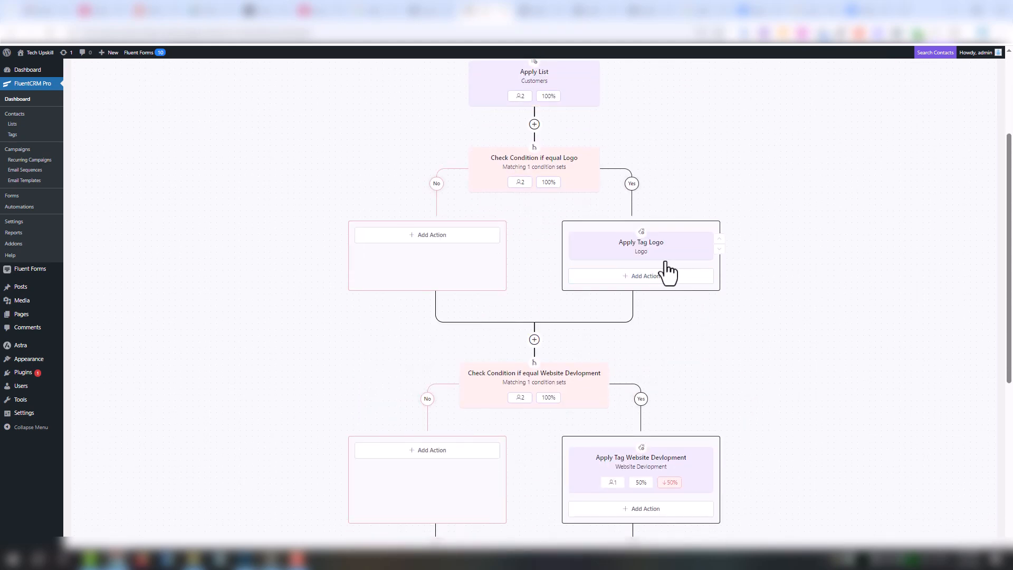
scroll(733, 337, "down", 2)
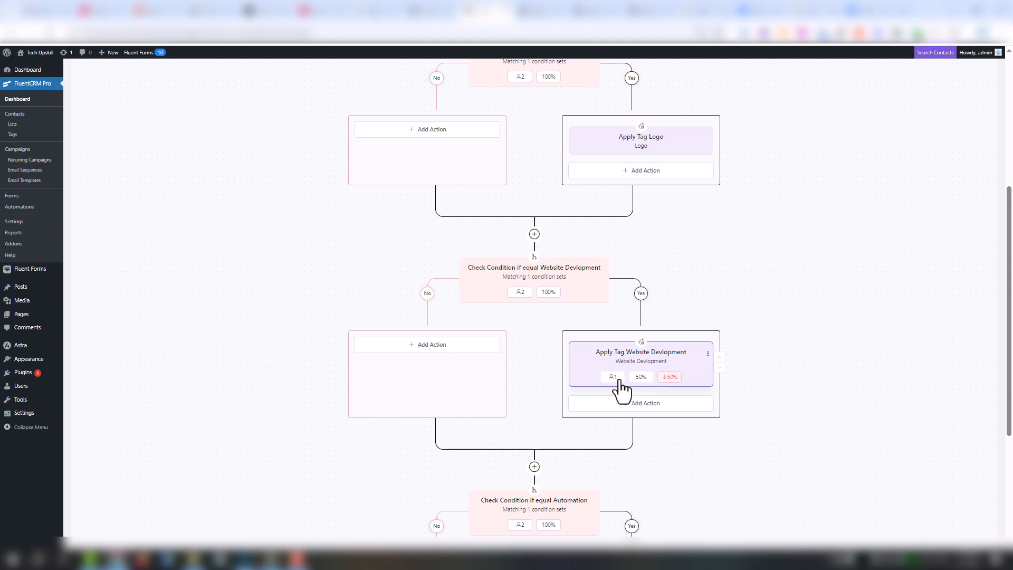
scroll(734, 365, "down", 4)
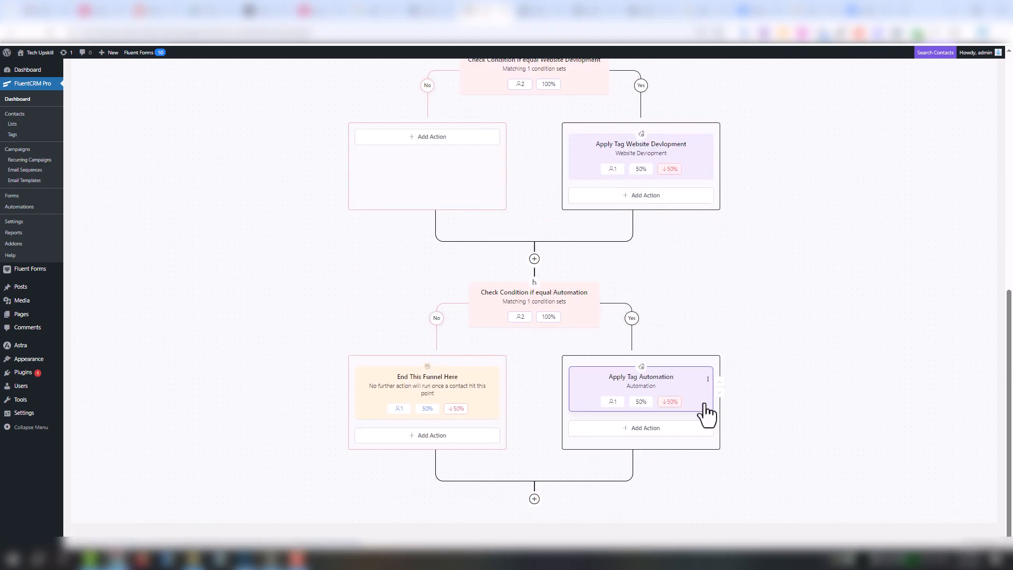
scroll(833, 305, "up", 4)
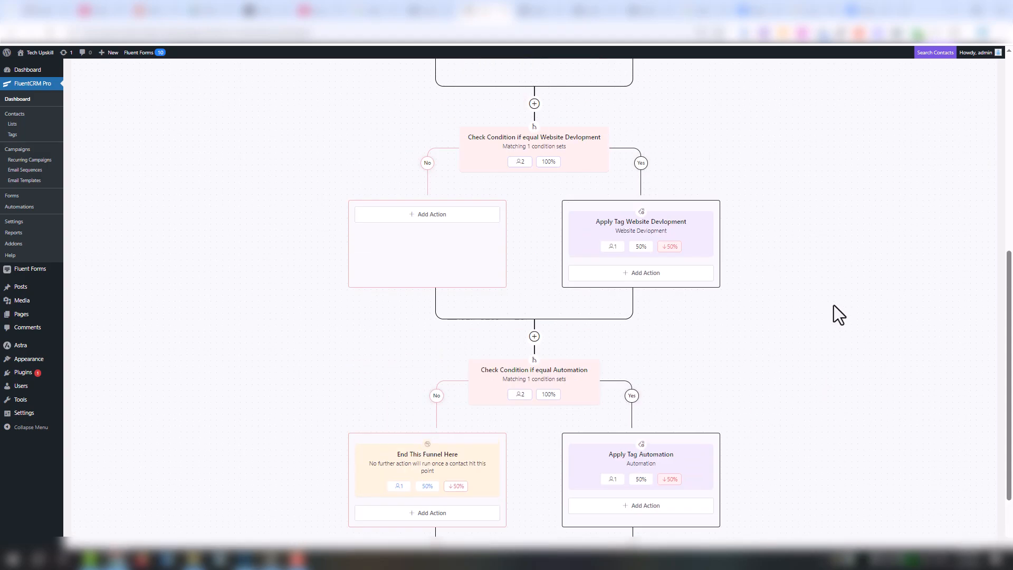
scroll(833, 304, "up", 2)
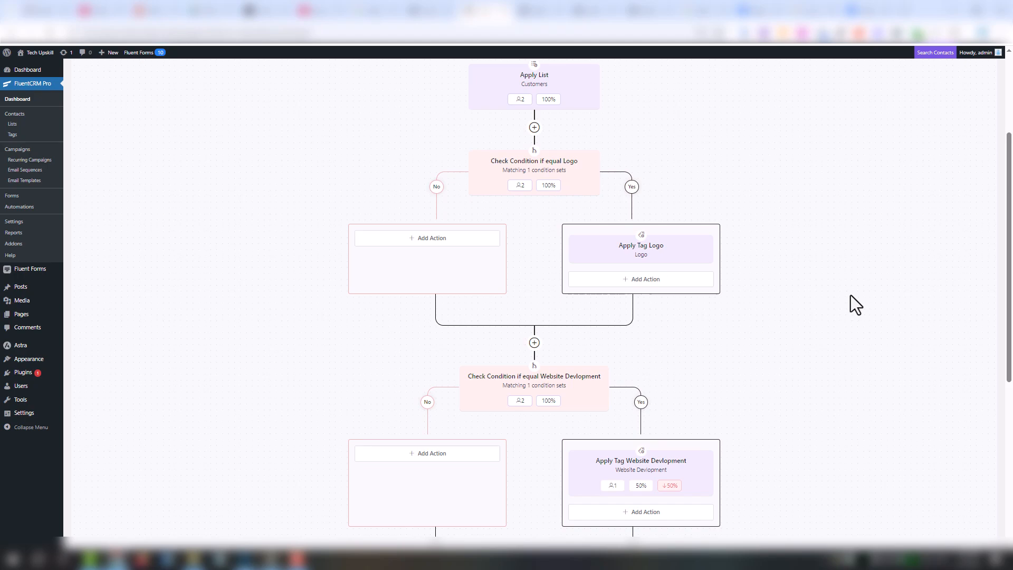
scroll(850, 296, "up", 3)
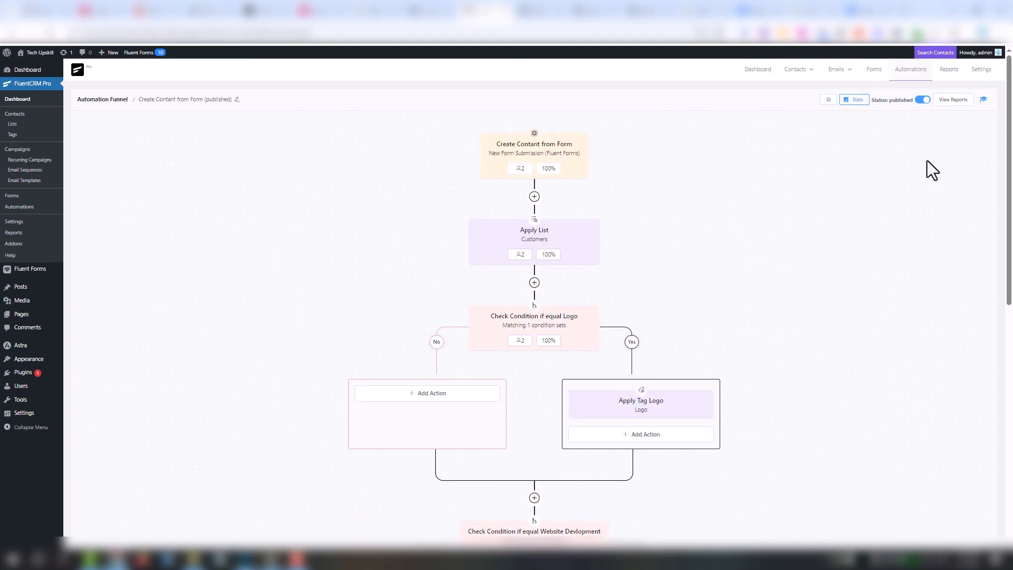
- View the funnel's report and expand the newest contact's step timeline in Individual Reporting
left_click(952, 102)
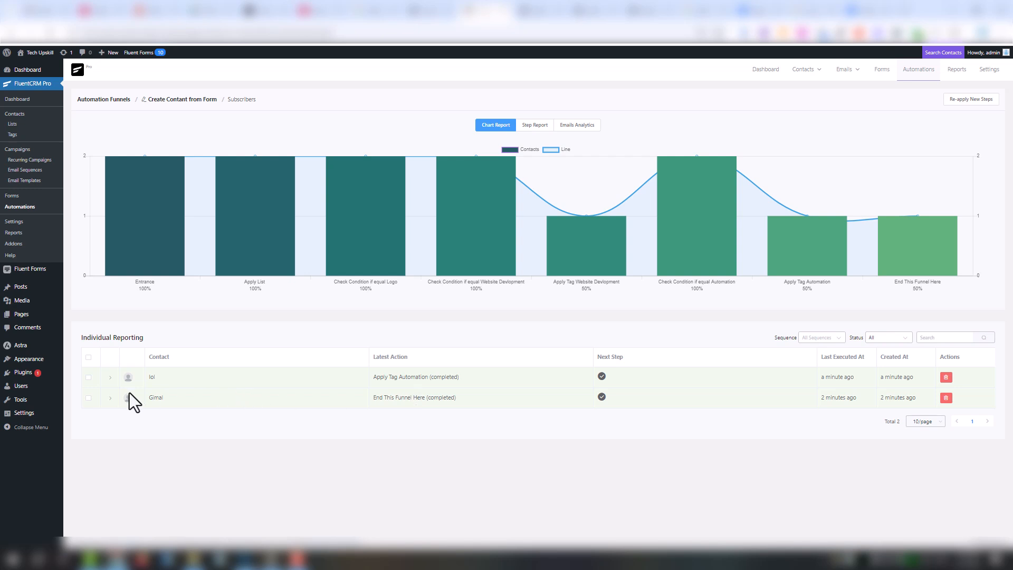
left_click(111, 377)
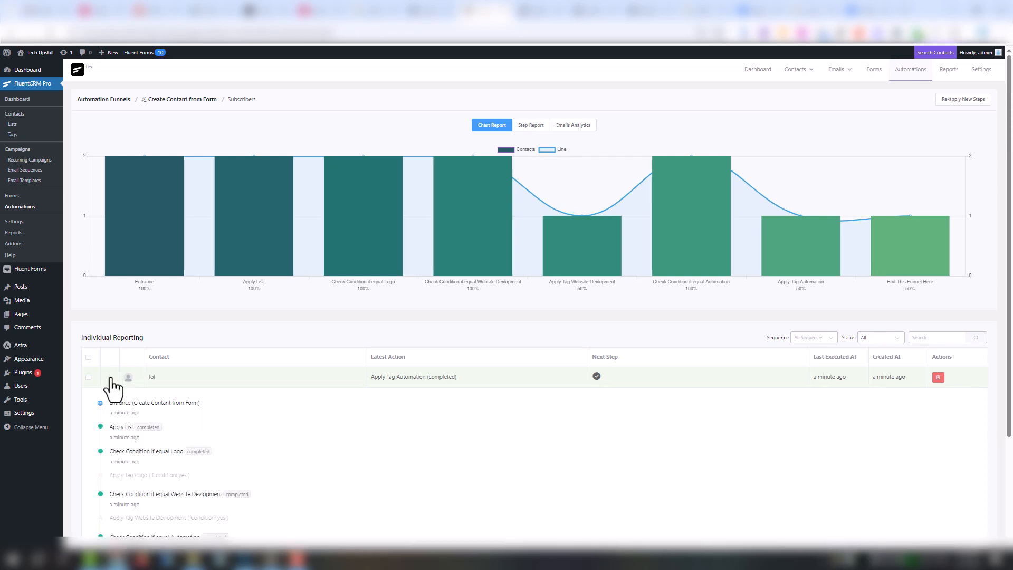
scroll(349, 428, "down", 3)
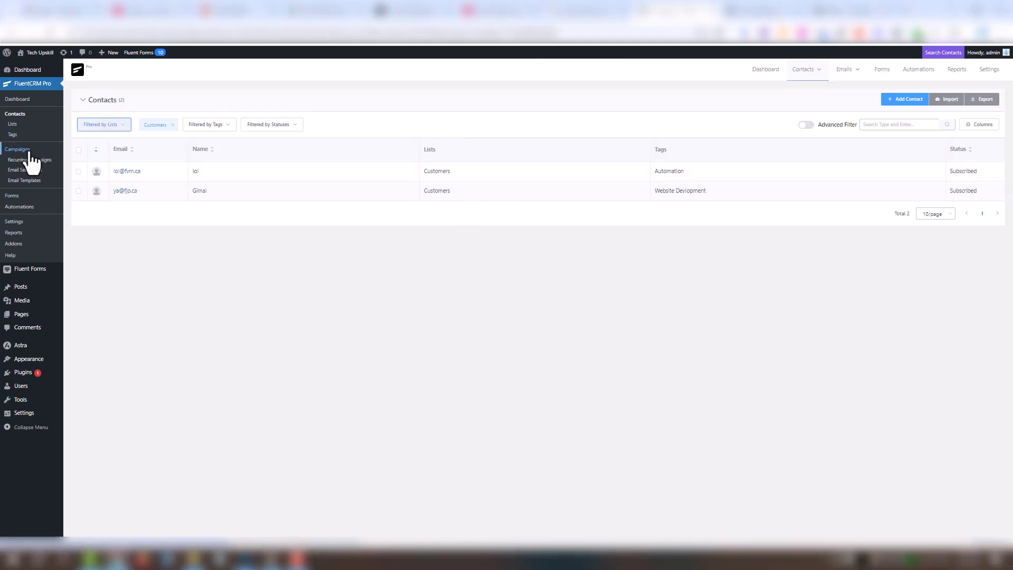
- Create a new email campaign titled '1'
left_click(30, 153)
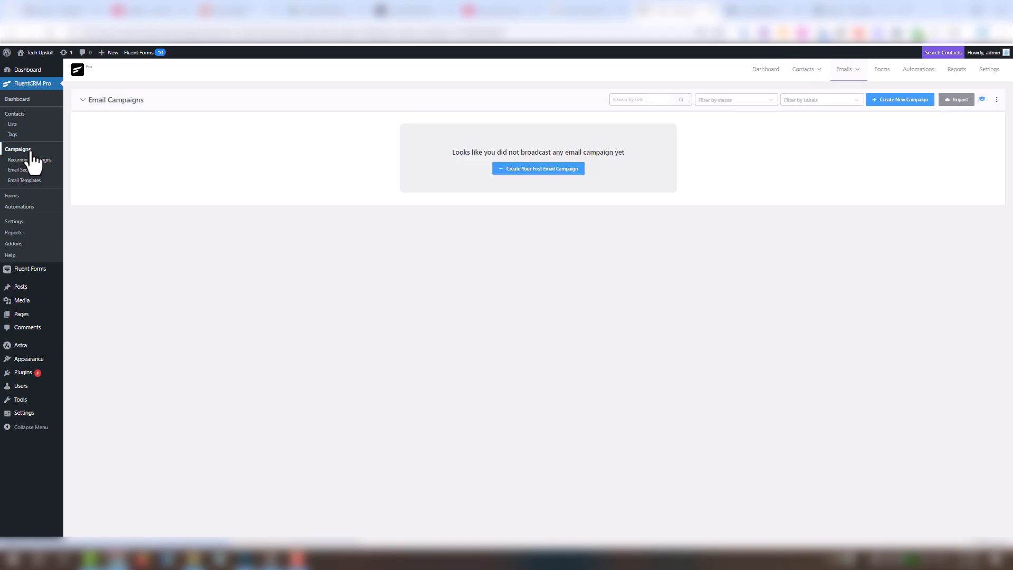
left_click(548, 170)
type("1")
left_click(707, 119)
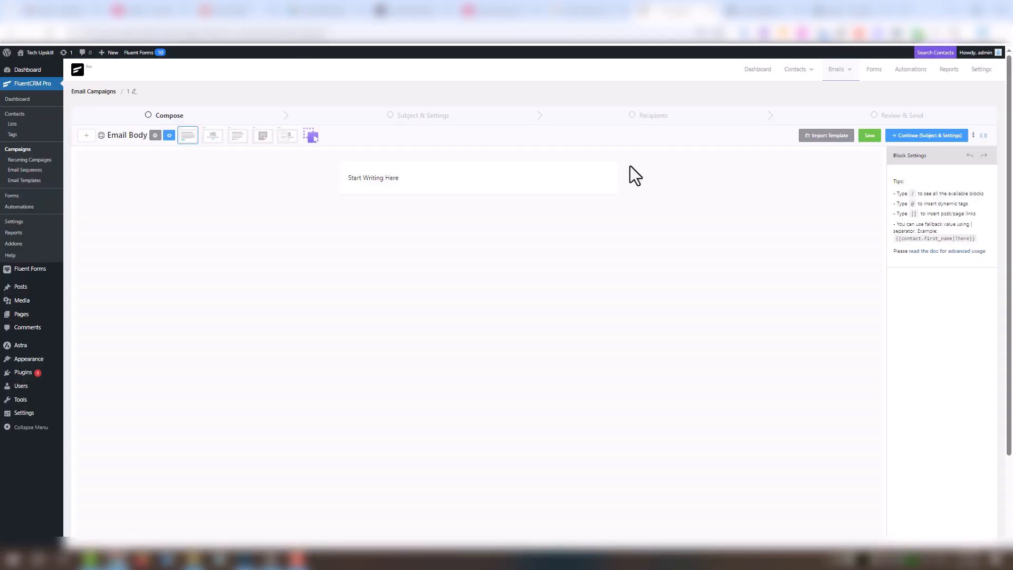
- Set the campaign body to 'email' and the subject to 'title', reaching Recipients
left_click_drag(483, 183, 327, 185)
type("email")
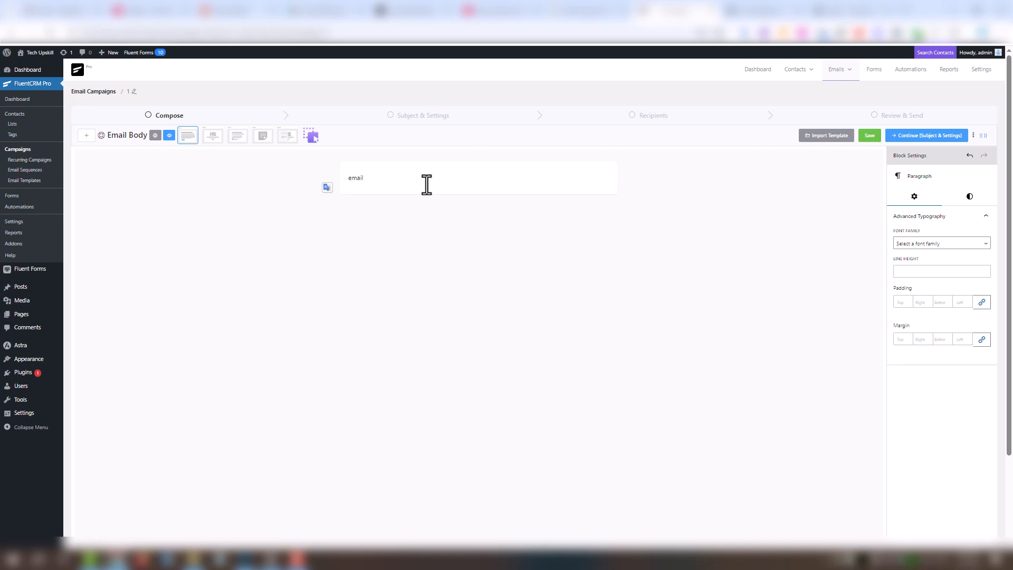
left_click(916, 135)
left_click(515, 178)
type("title")
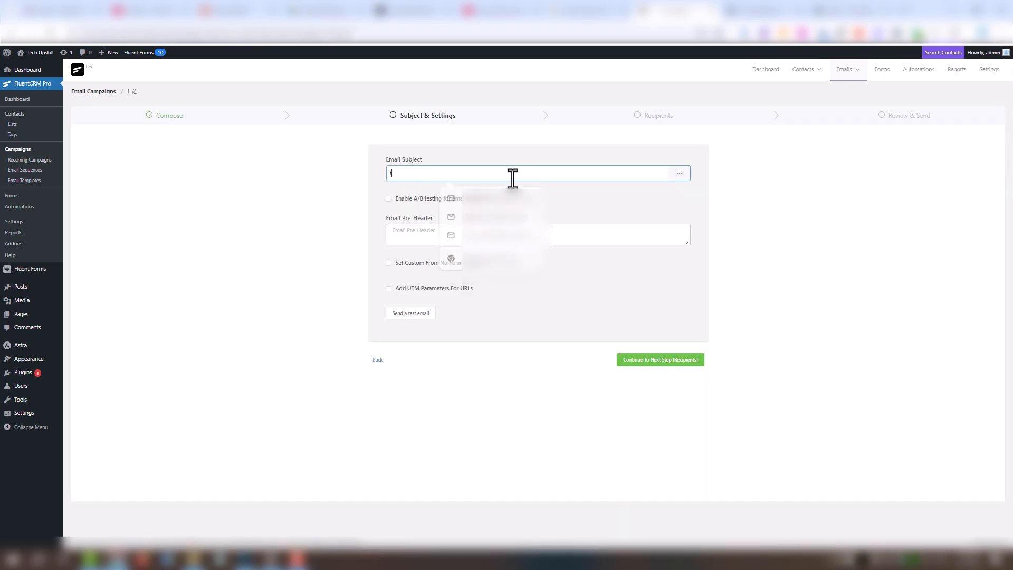
left_click(667, 362)
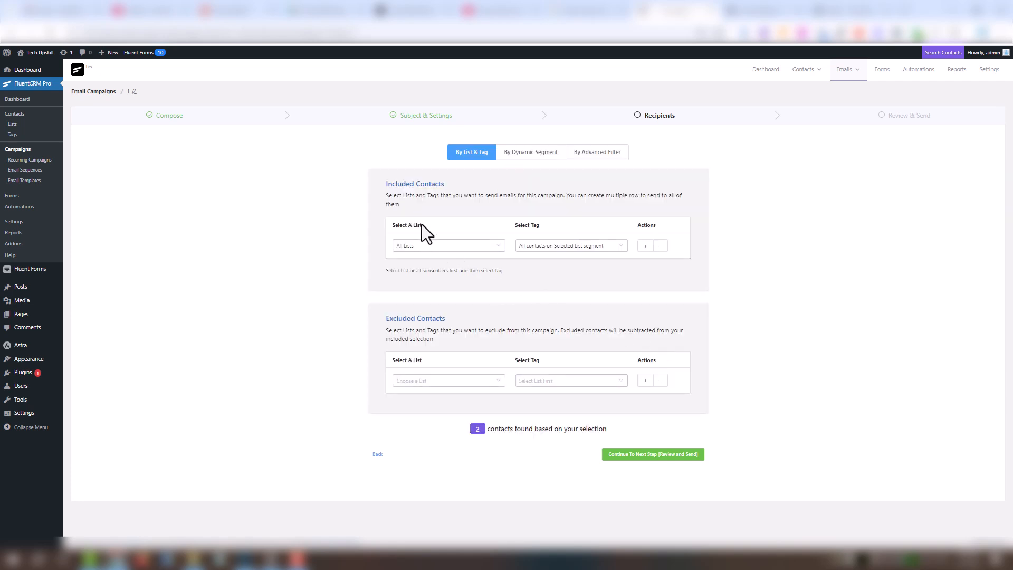
- Target the Customers list filtered by the Automation tag
left_click(469, 246)
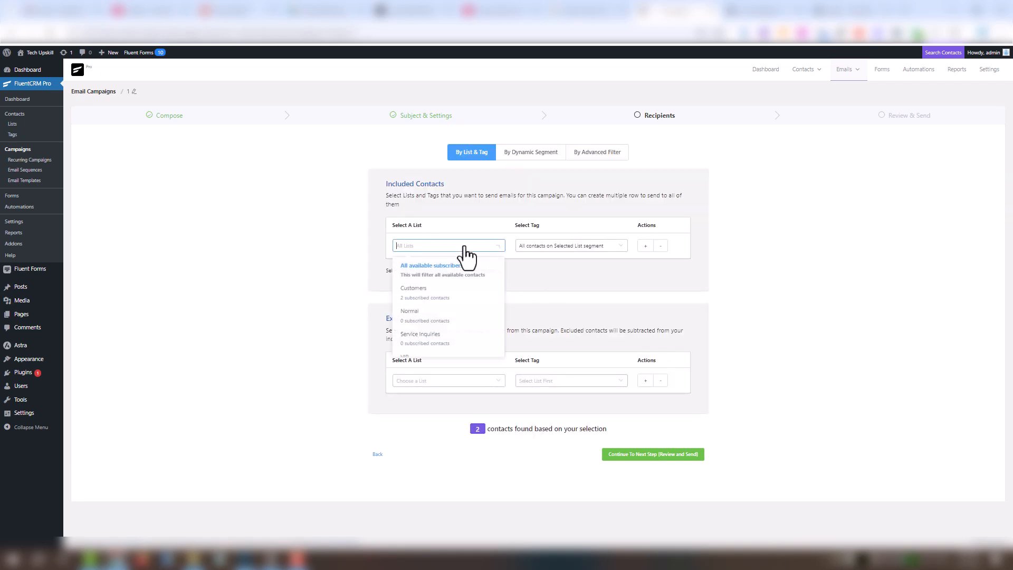
left_click(451, 304)
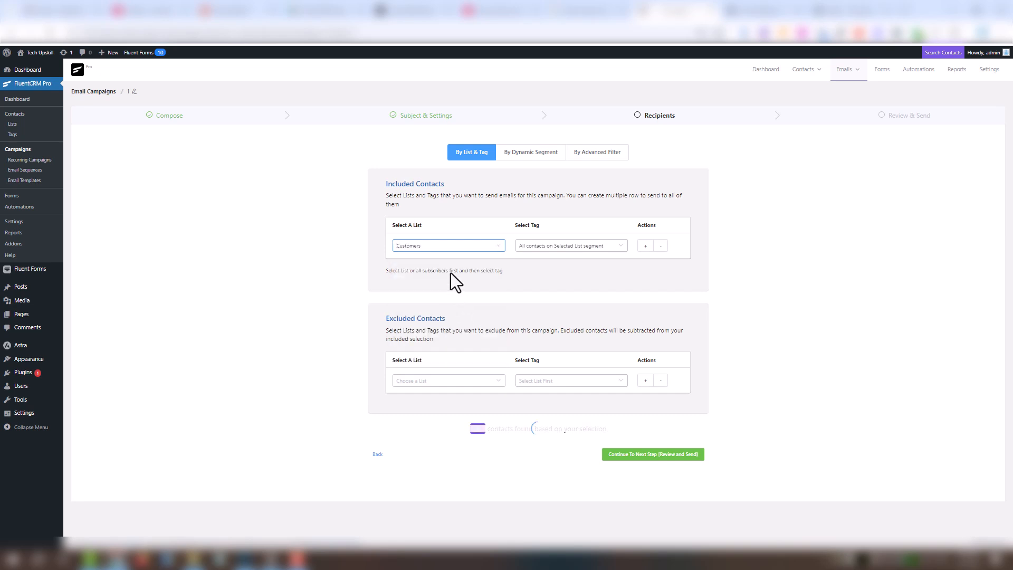
left_click(563, 249)
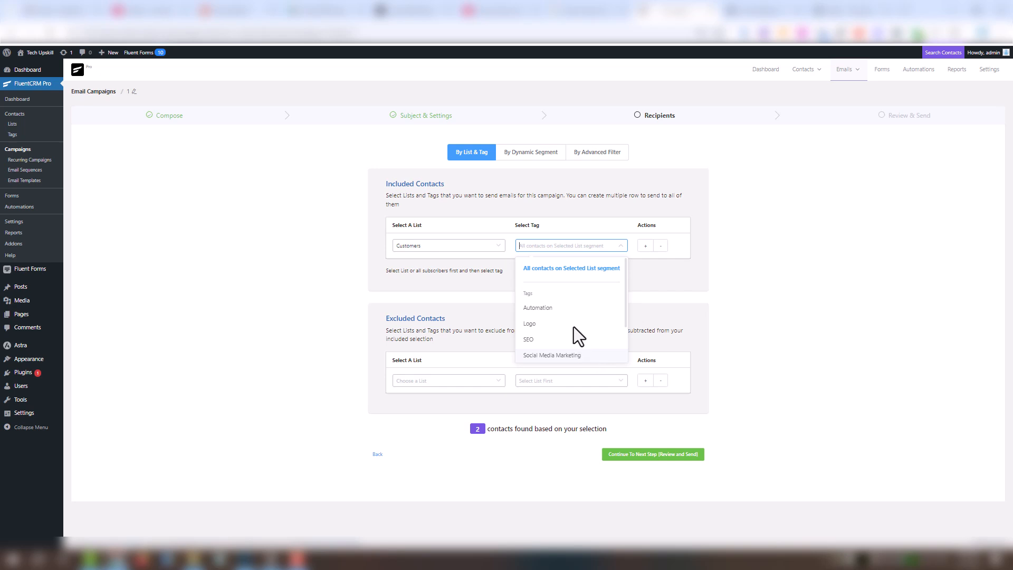
left_click(538, 307)
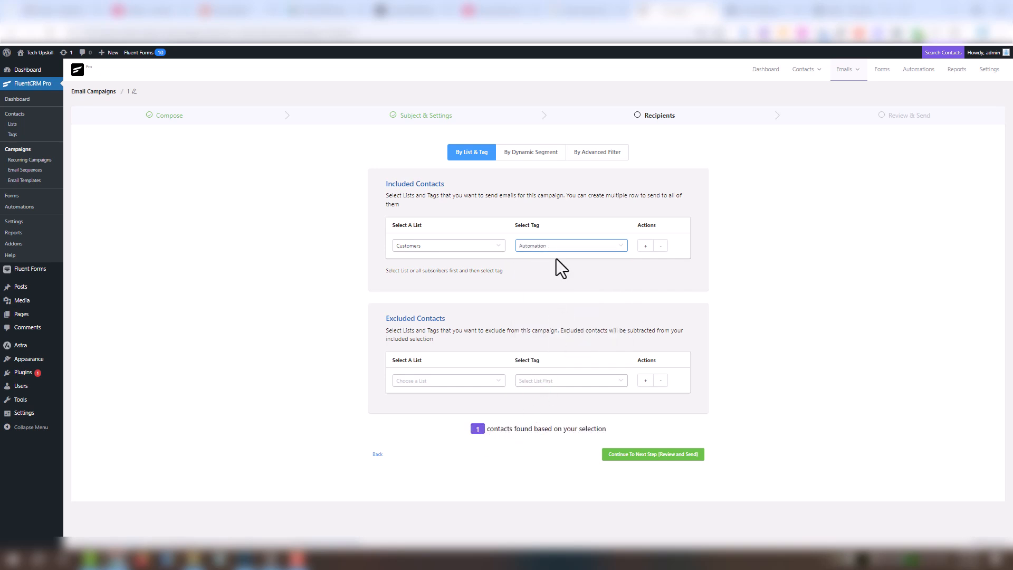
- Switch the Customers filter to all contacts, then to the Website Devlopment tag
left_click(592, 247)
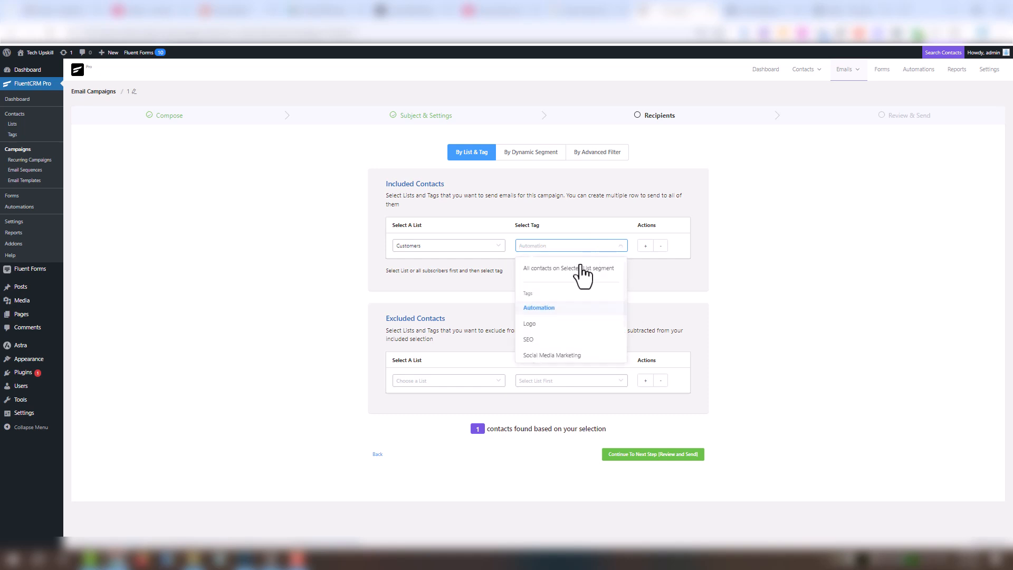
left_click(582, 269)
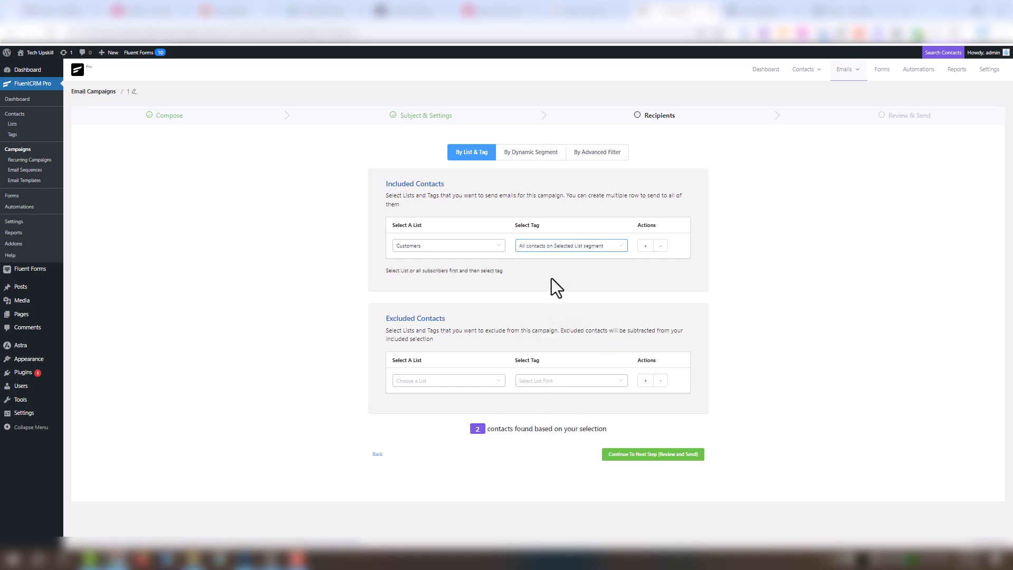
left_click(556, 247)
scroll(570, 298, "down", 4)
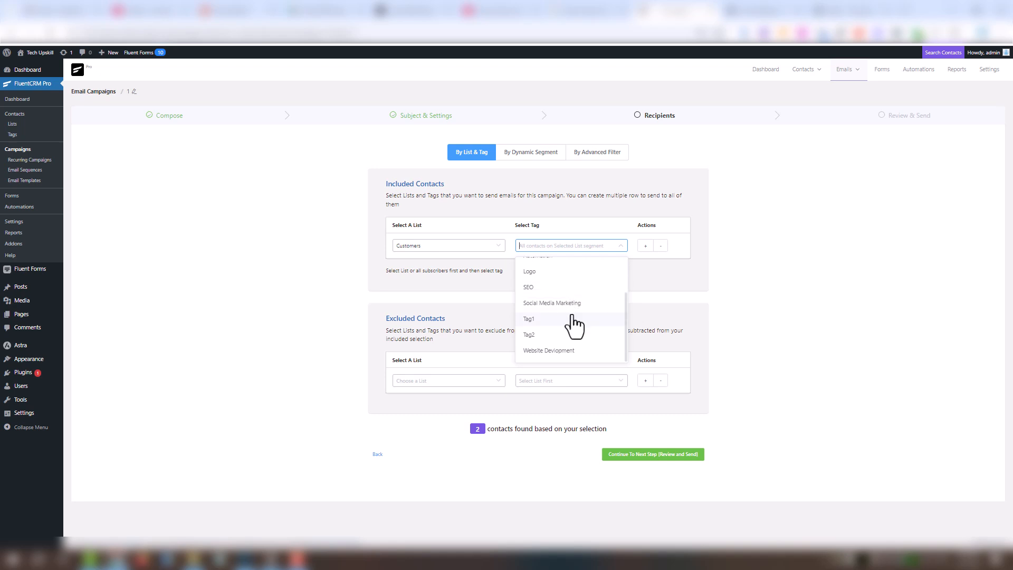
left_click(548, 350)
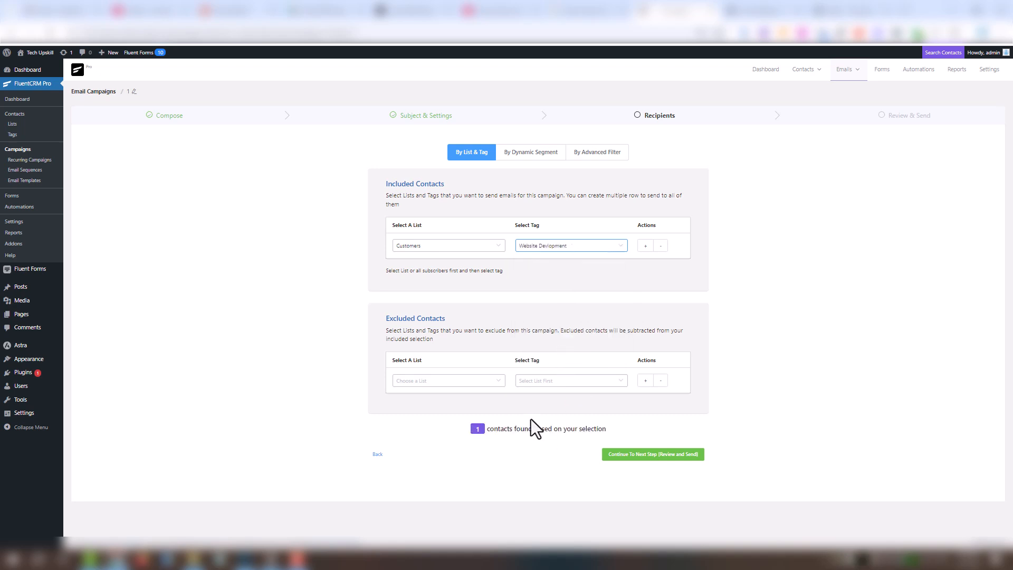
- In the Create Contant from Form funnel, add a Send Custom Email action after Apply Tag Logo
left_click(19, 207)
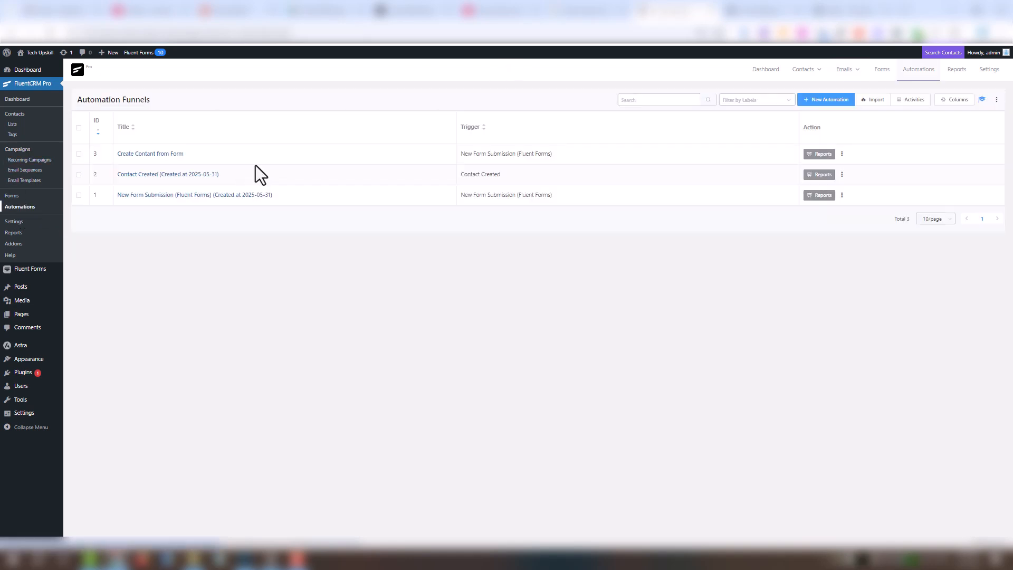
left_click(179, 153)
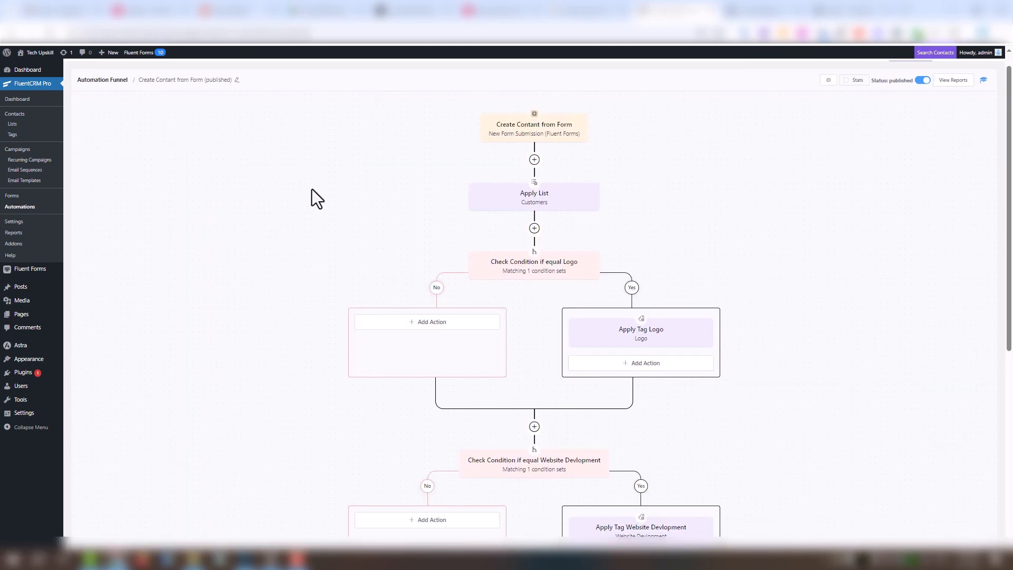
scroll(375, 207, "down", 2)
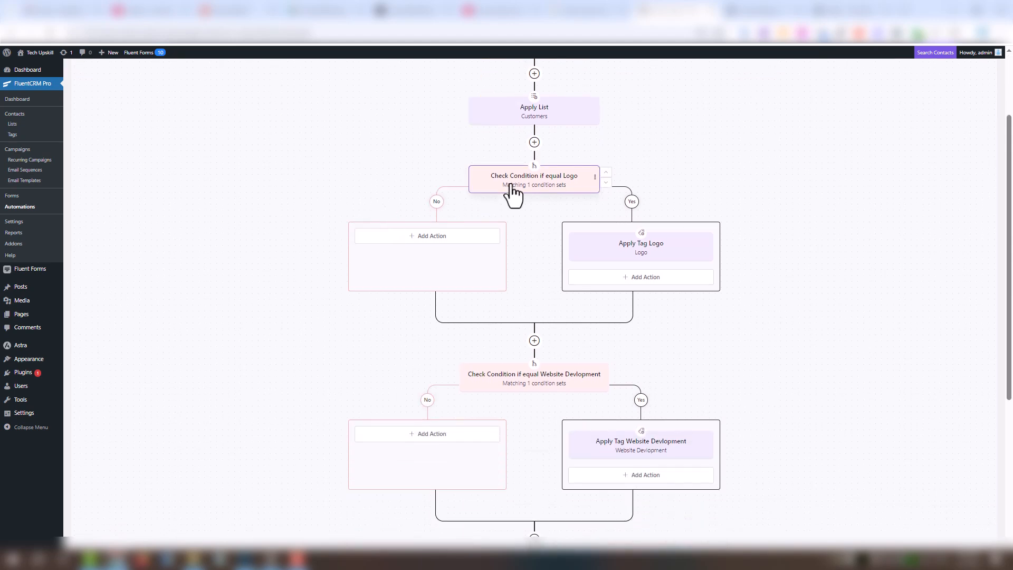
left_click(643, 277)
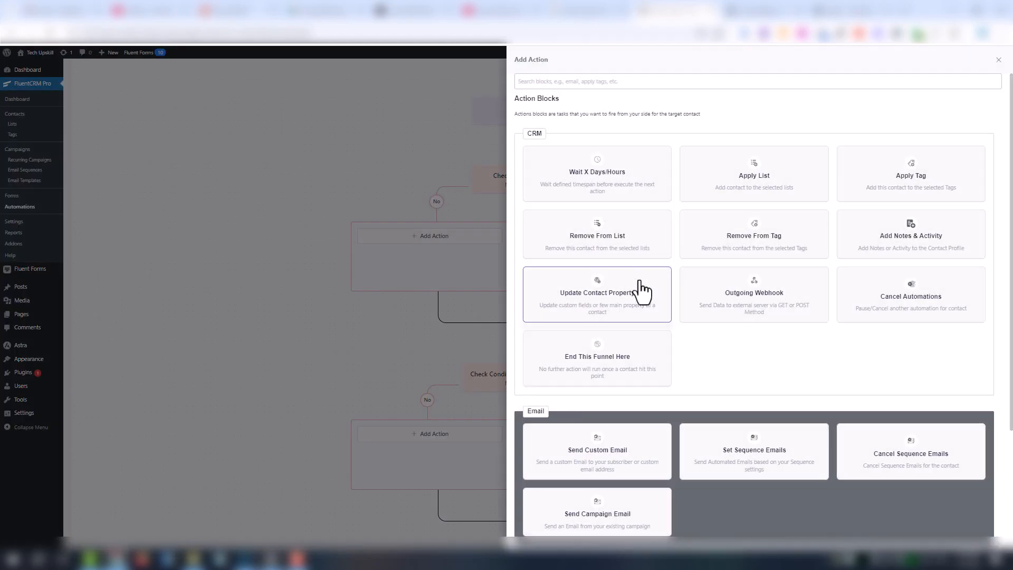
left_click(644, 446)
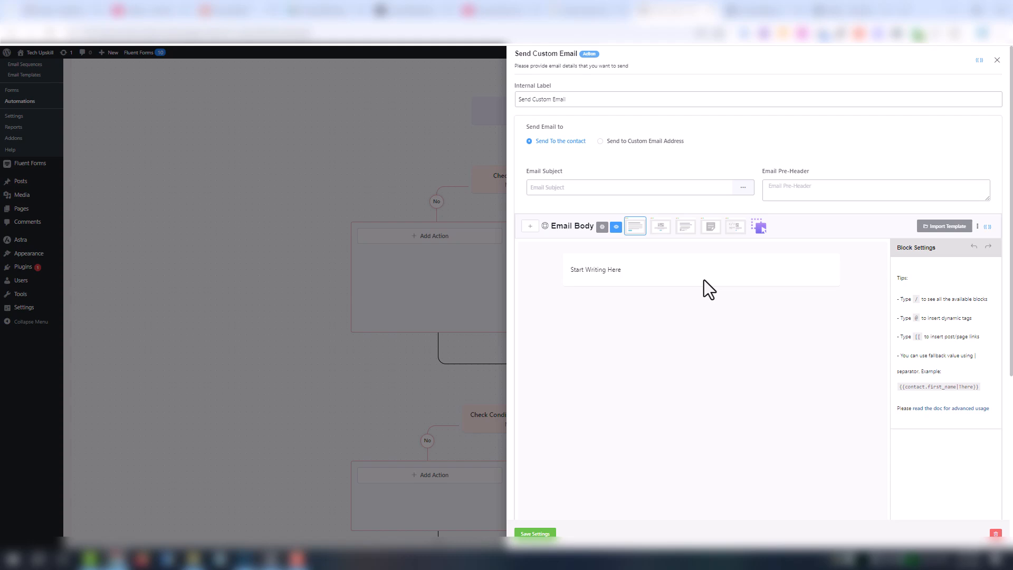
- Paste the Logo prices into the email body as a centered heading
left_click(702, 276)
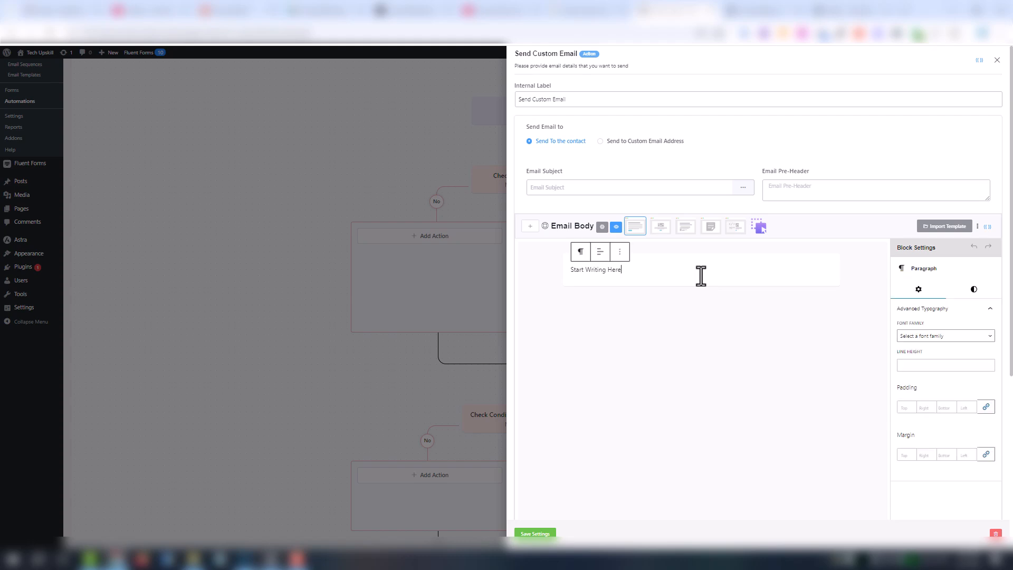
type("Thanks for contacting us here our Logo Prices basic 20$ advanced 50$")
key("ctrl+a")
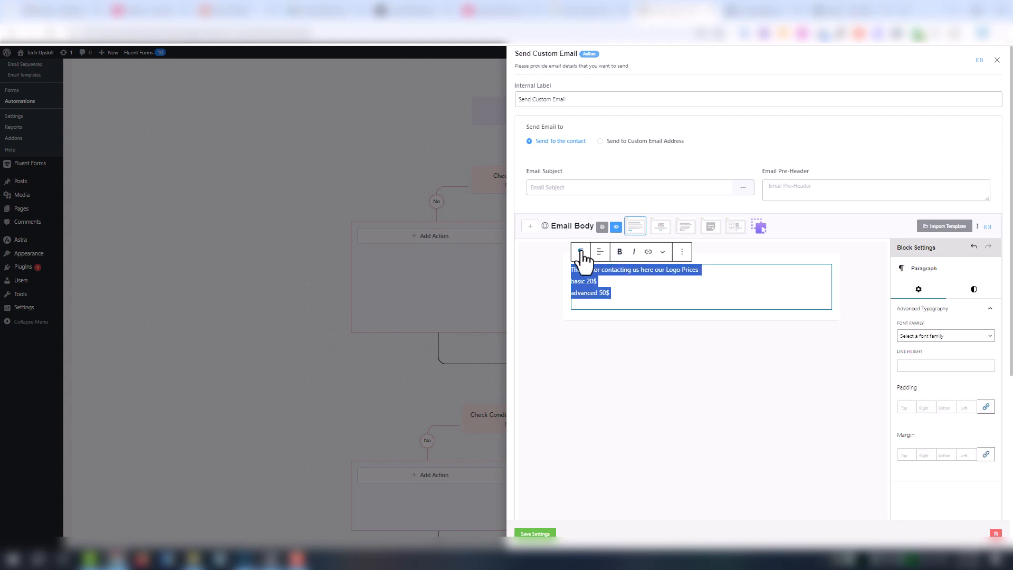
left_click(580, 252)
left_click(602, 291)
left_click(614, 252)
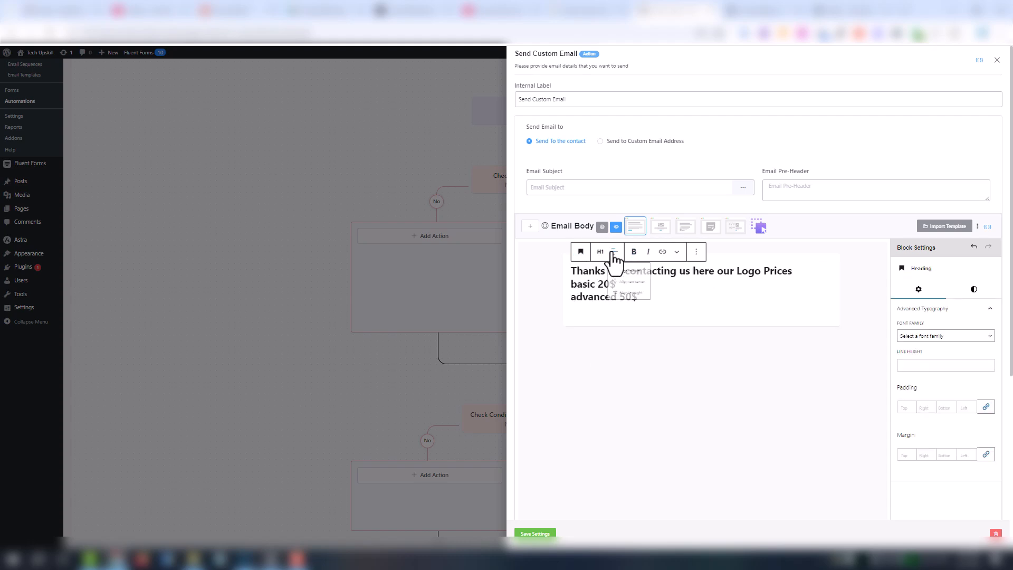
left_click(628, 285)
- Split the price lines basic 20$, advanced 50$ into their own H1 heading
key("Return")
key("ctrl+a")
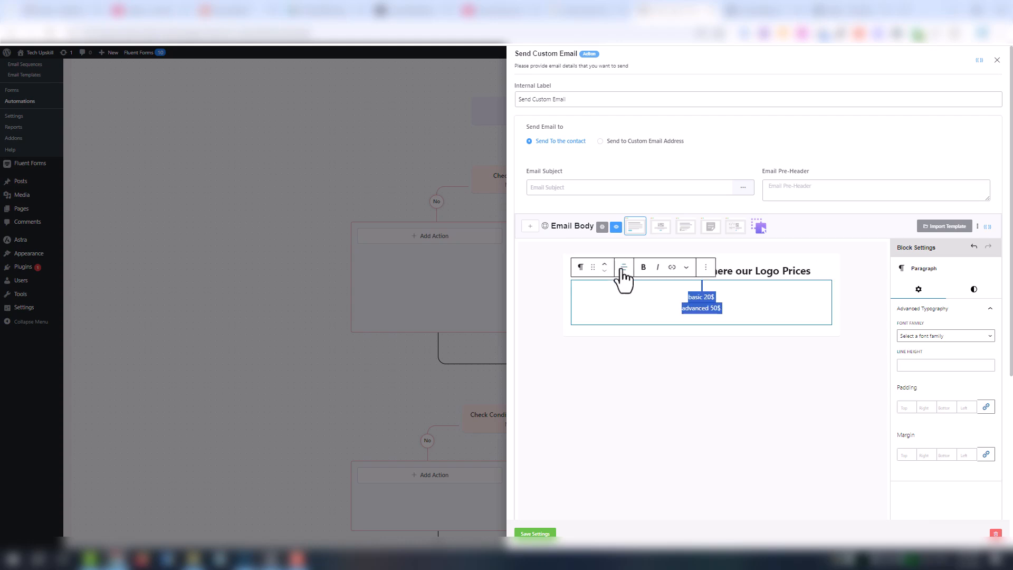
left_click(581, 267)
left_click(605, 305)
left_click(624, 267)
left_click(636, 298)
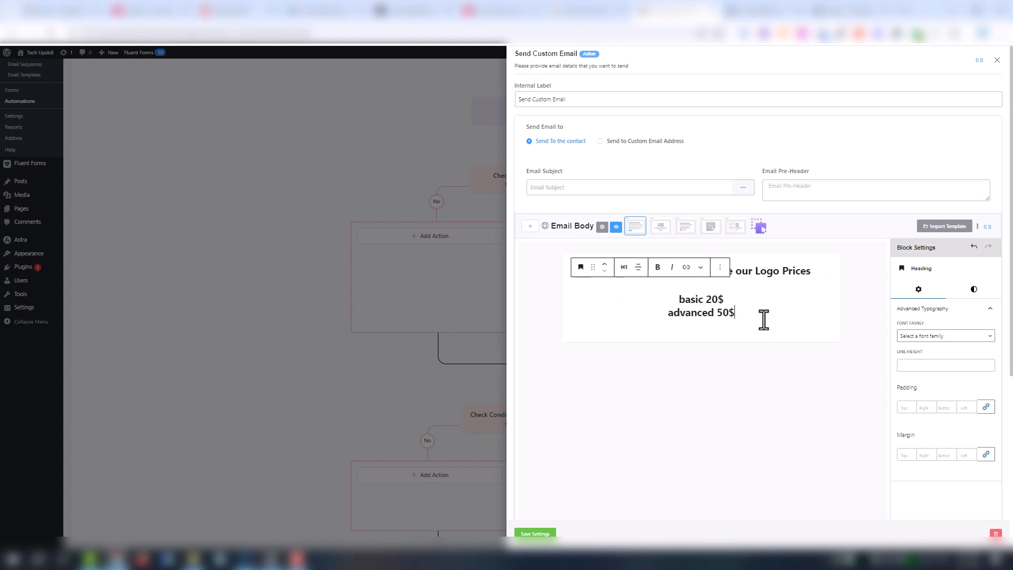
- Use the Classic Editor template, insert the Full Name smart code after 'Hi', and save
left_click(711, 228)
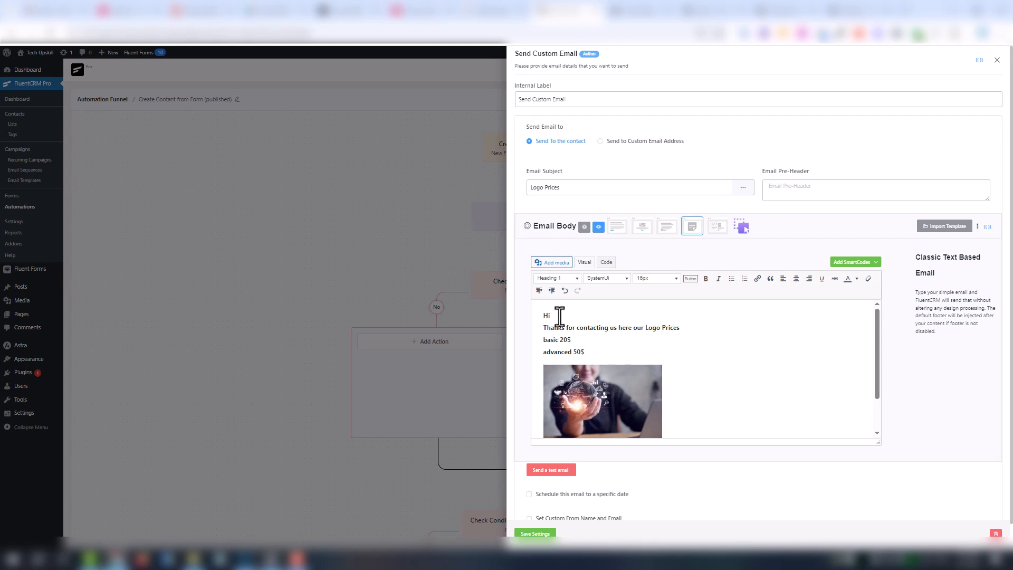
left_click(875, 264)
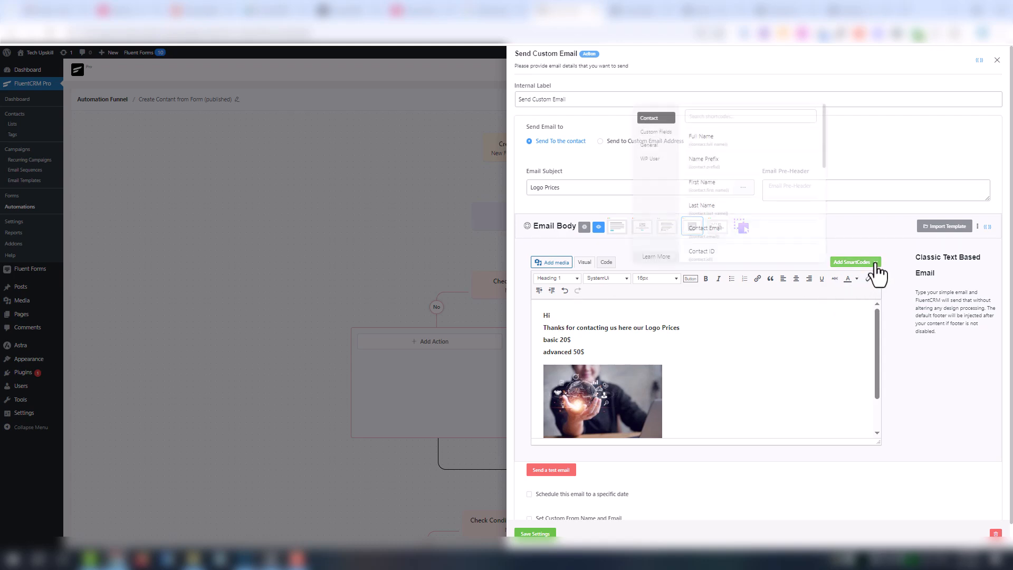
left_click(731, 150)
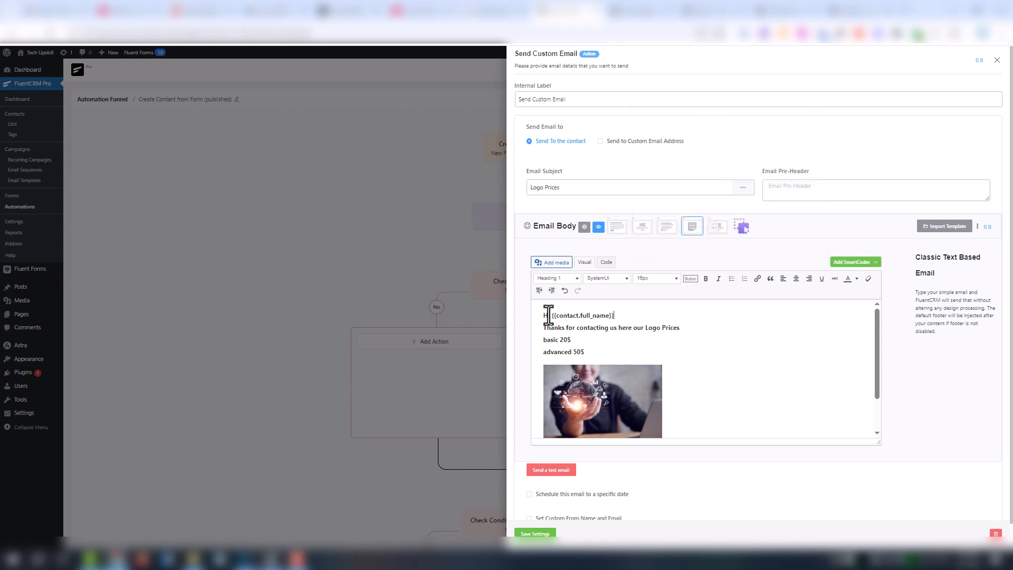
left_click_drag(550, 315, 630, 319)
left_click(637, 317)
left_click(535, 534)
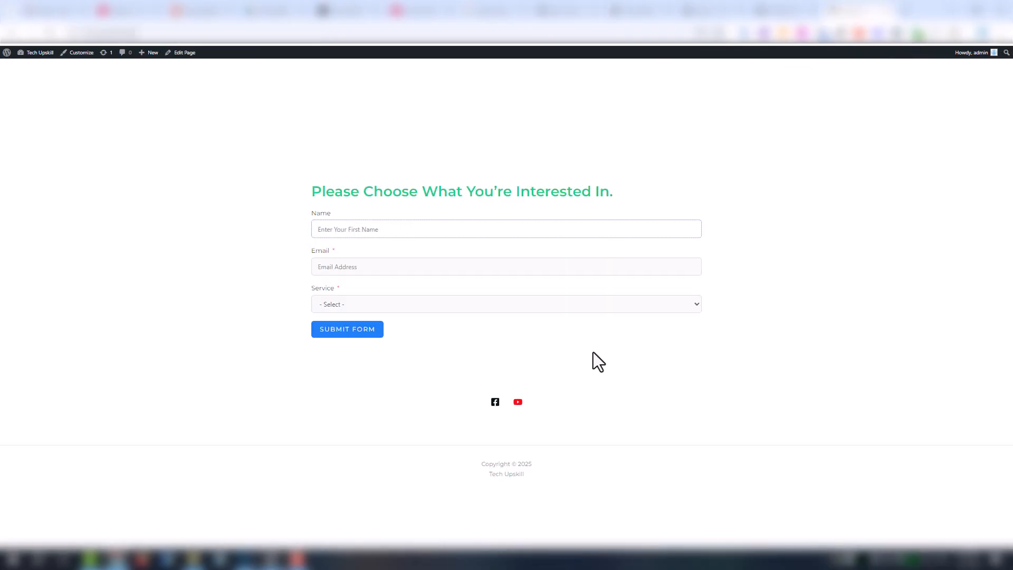
- Submit the interest form with a test name and Logo service, then open the Logo Prices email
type("Maria")
left_click(361, 303)
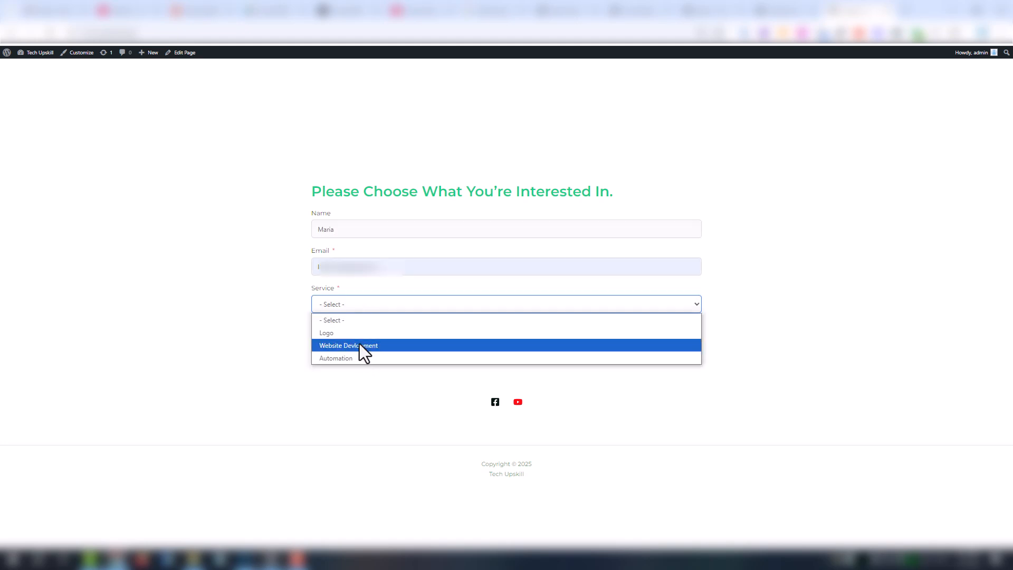
left_click(356, 331)
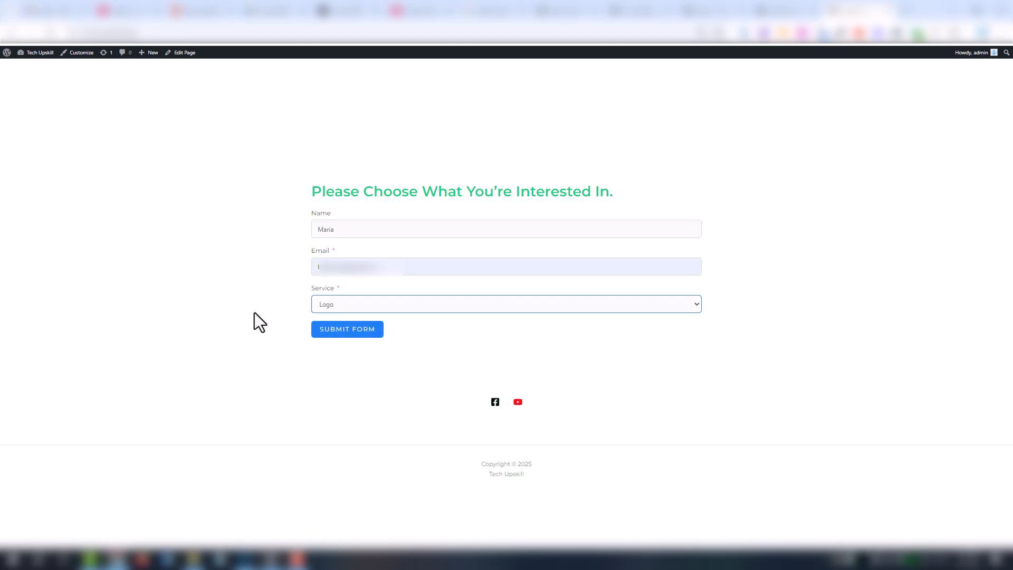
left_click(339, 333)
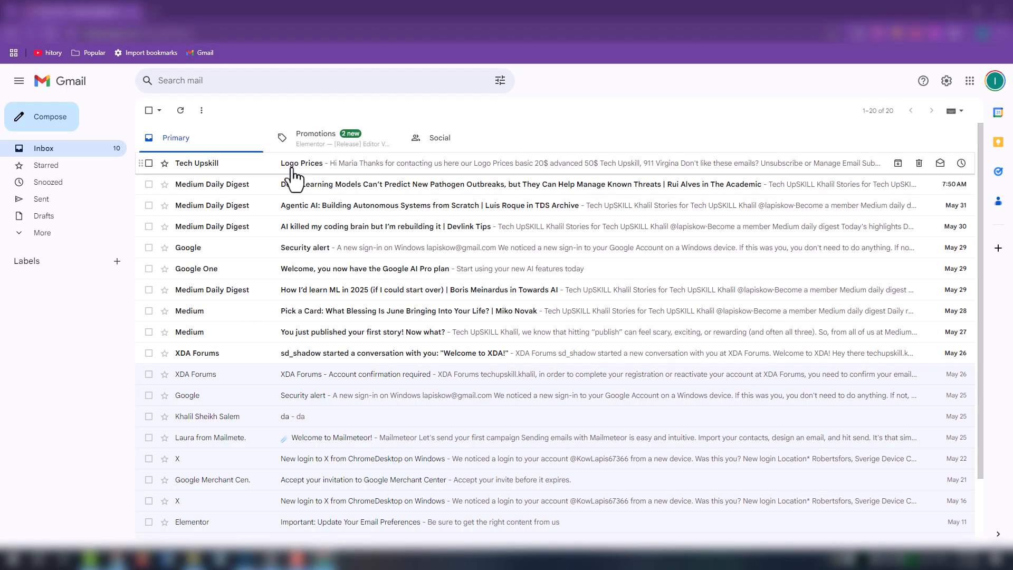
left_click(294, 174)
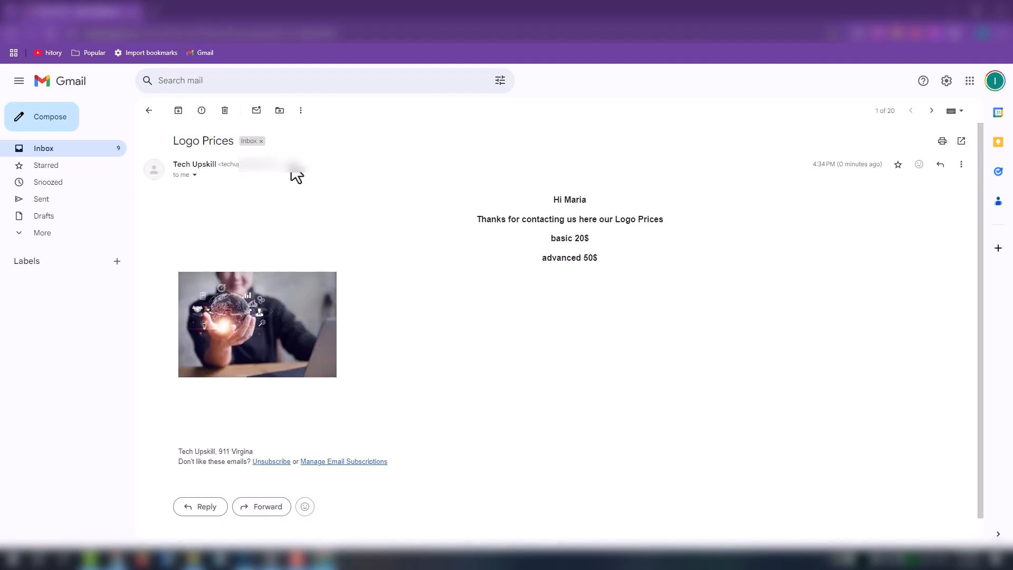